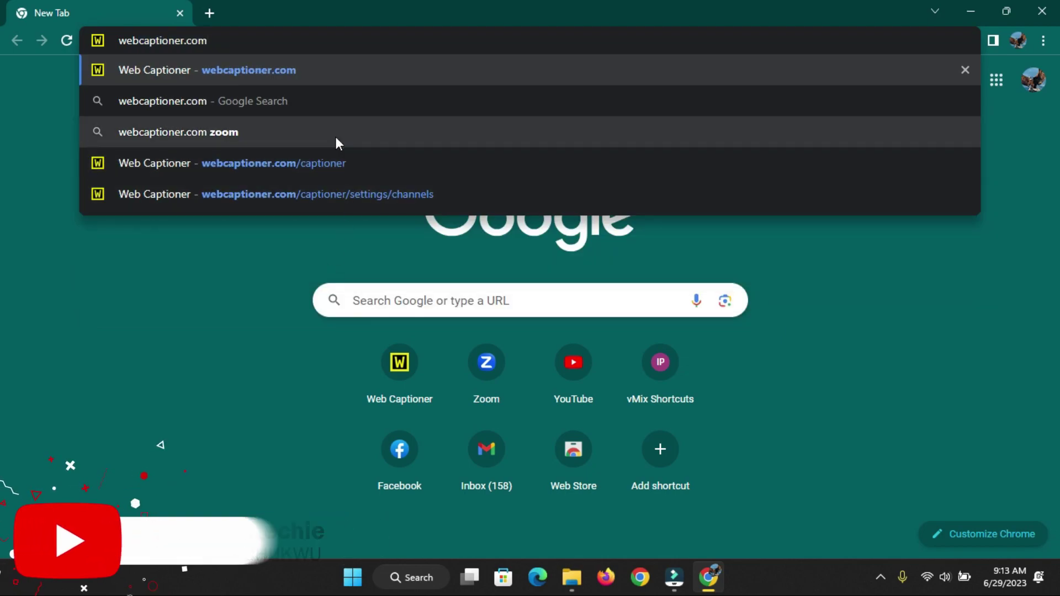
- Open webcaptioner.com and go to its captioning page
click(334, 68)
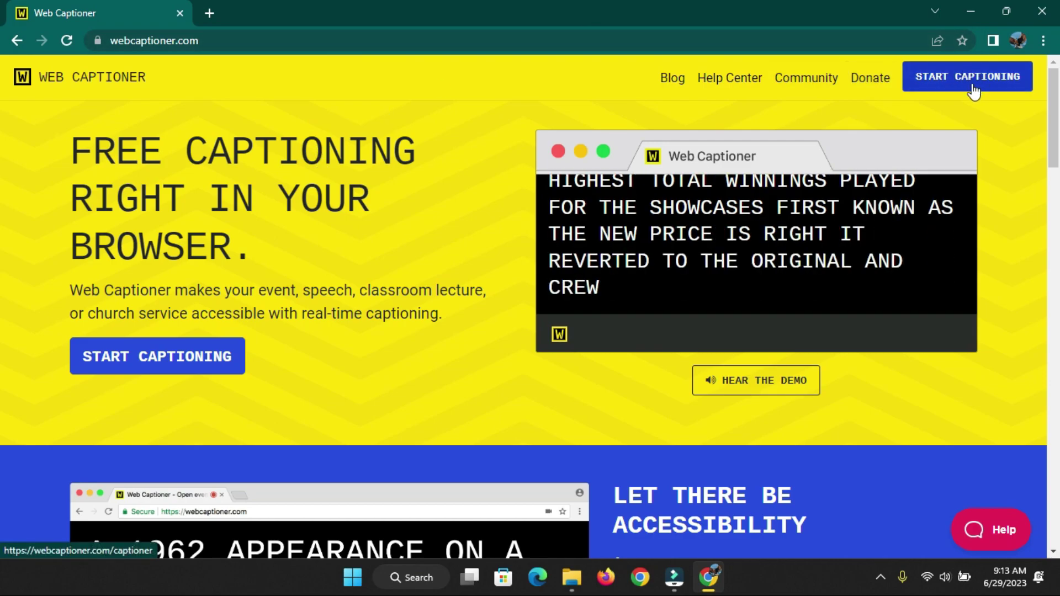
click(152, 359)
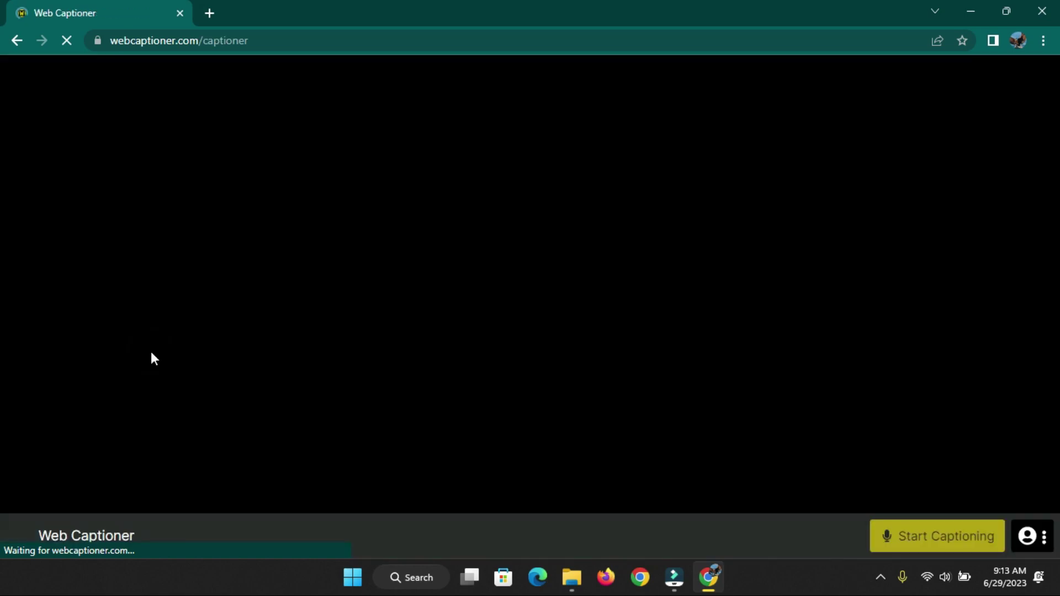
click(1027, 536)
click(1026, 535)
click(1026, 534)
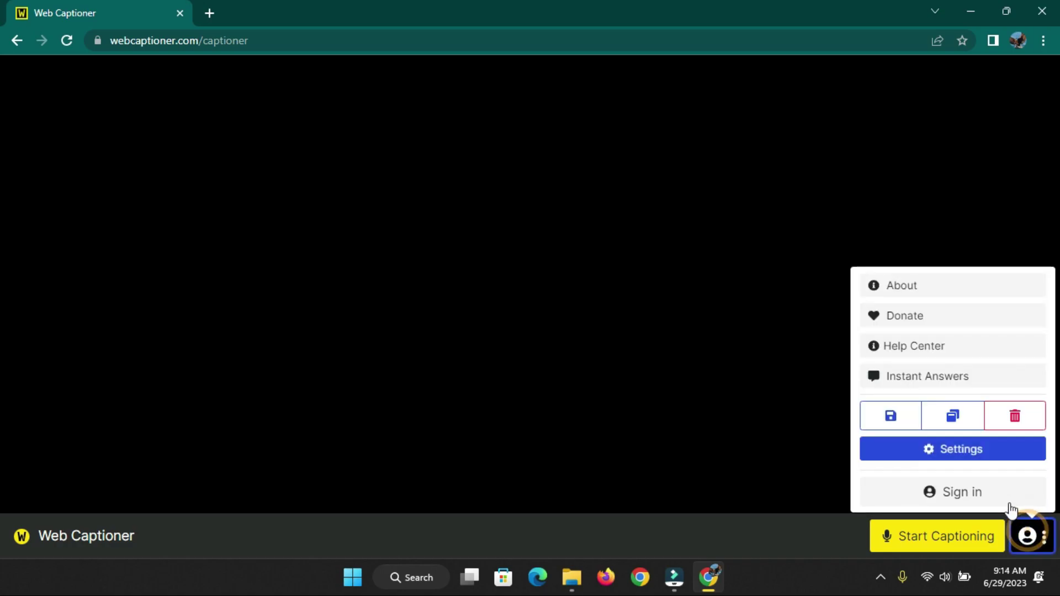
click(962, 491)
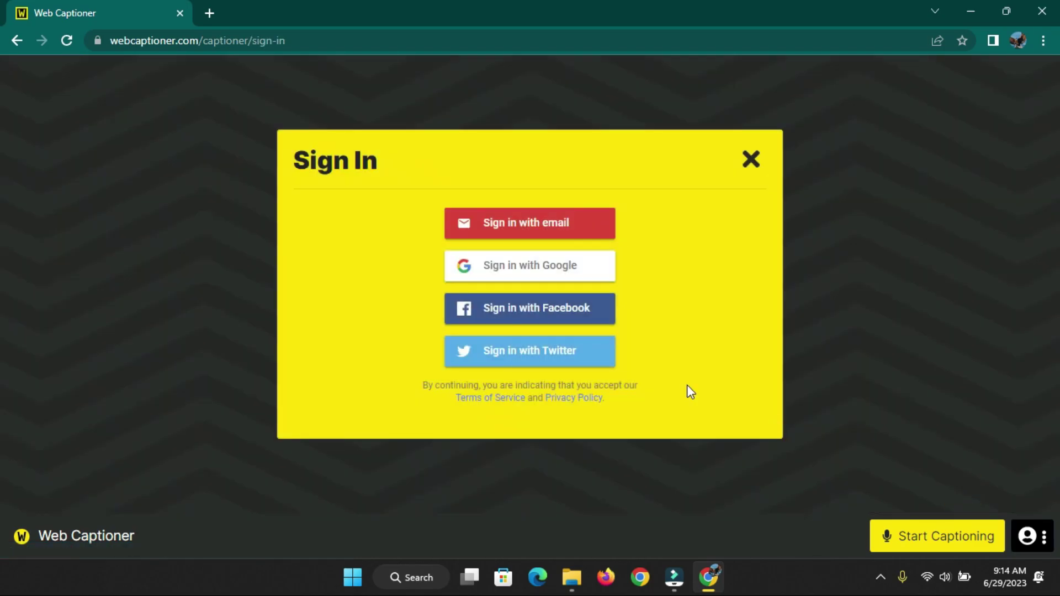
click(749, 159)
click(1027, 536)
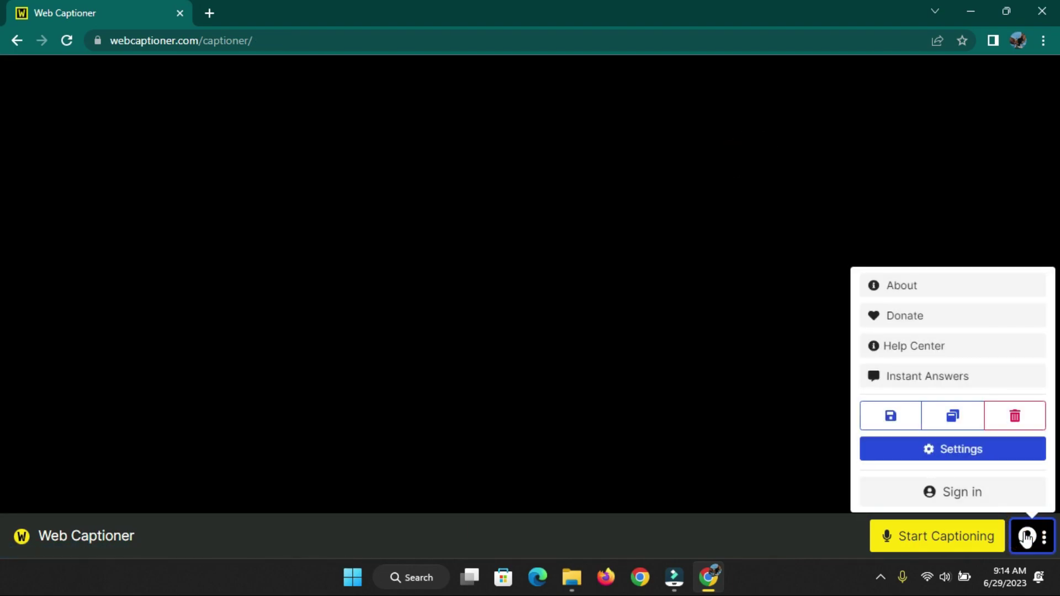
click(969, 504)
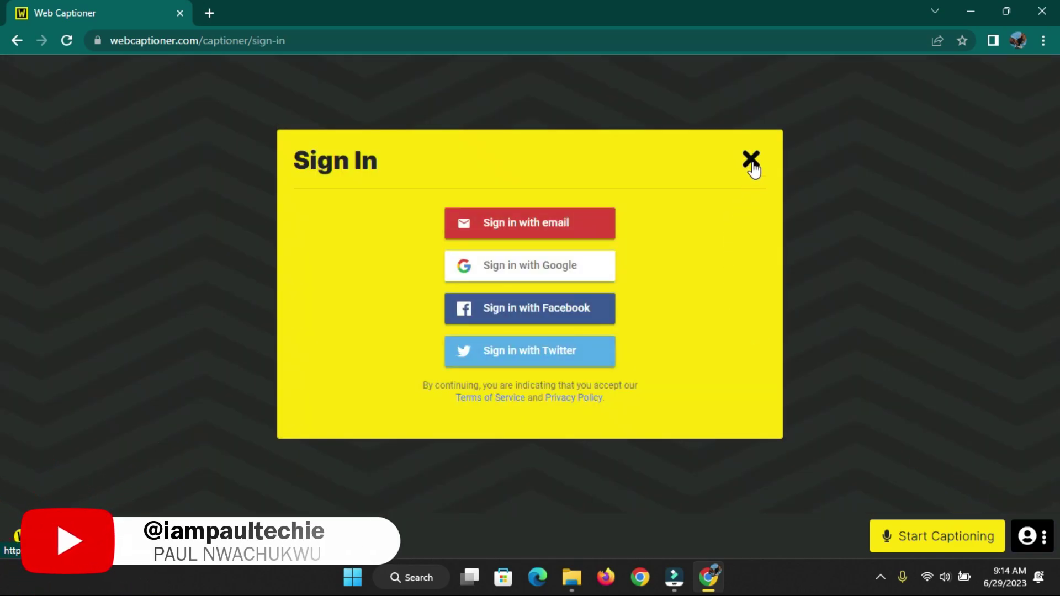
click(751, 161)
- Sign in to Web Captioner with the Google account
click(1030, 533)
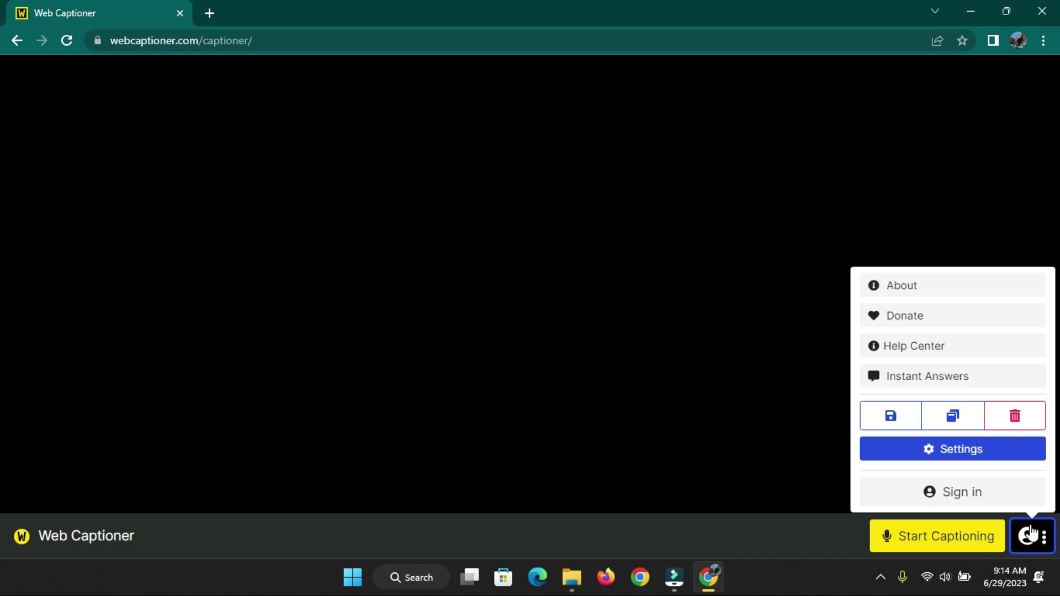
click(960, 496)
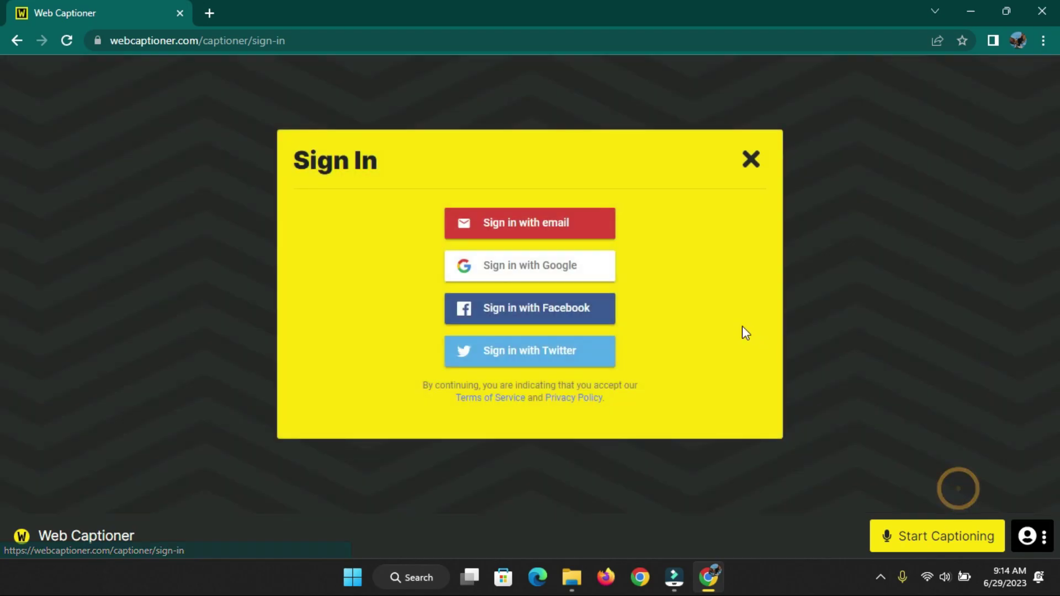
click(546, 268)
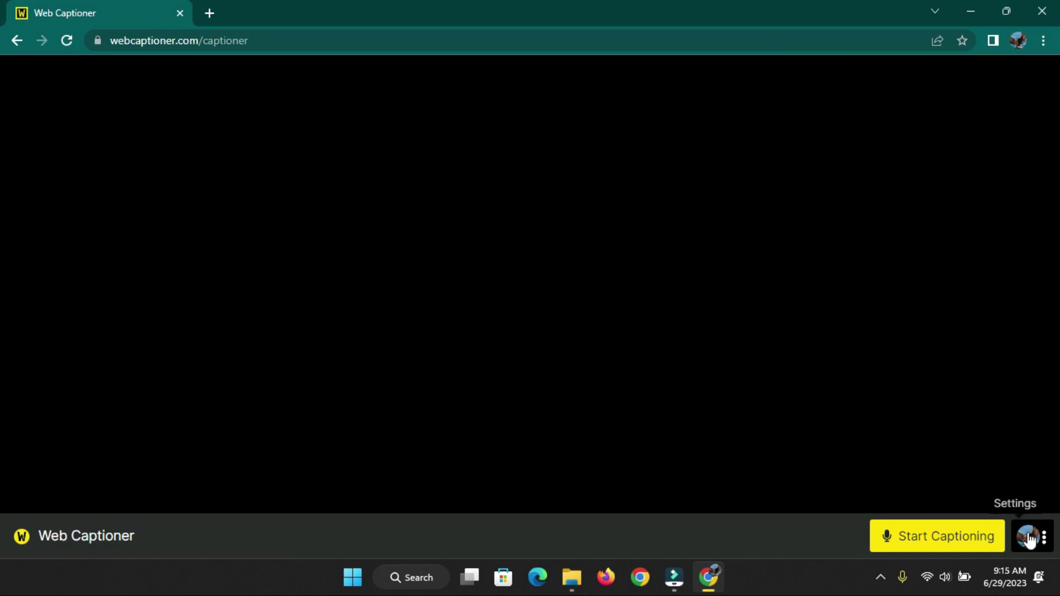
- Go to the Channels settings of Web Captioner and start adding a vMix channel
click(1030, 540)
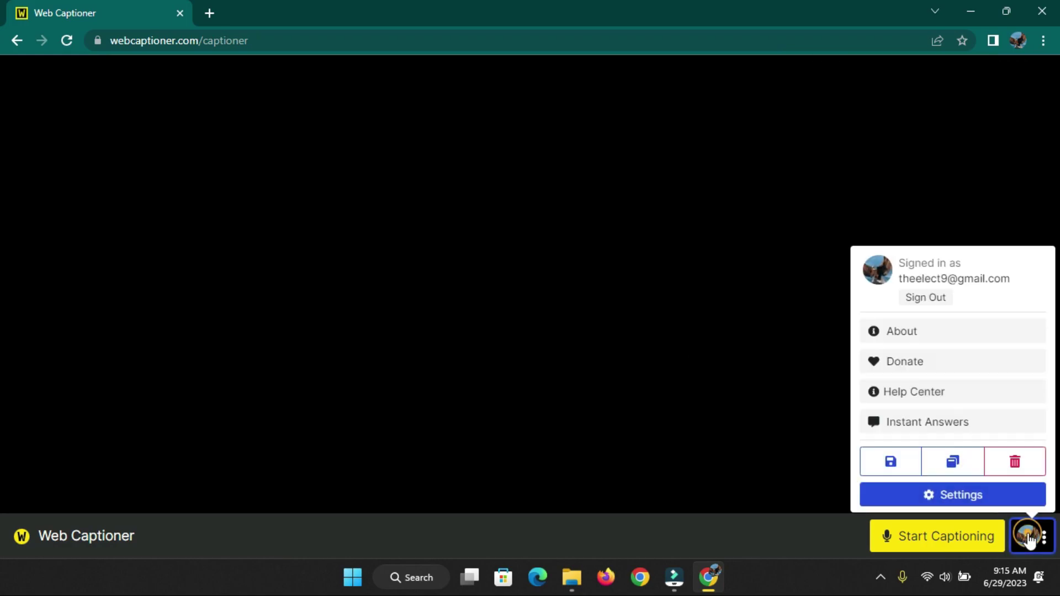
click(958, 497)
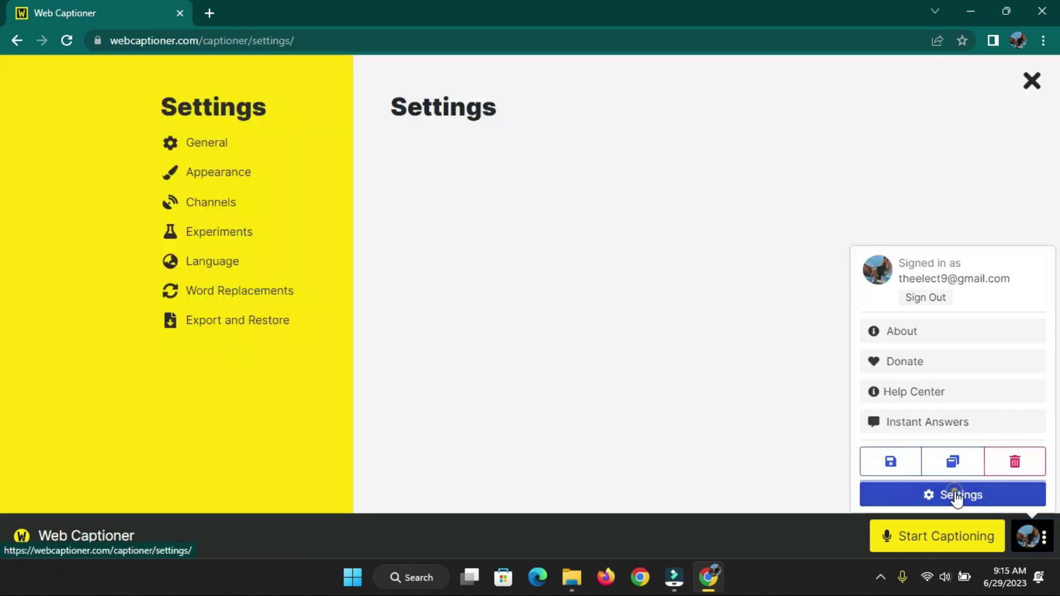
click(208, 209)
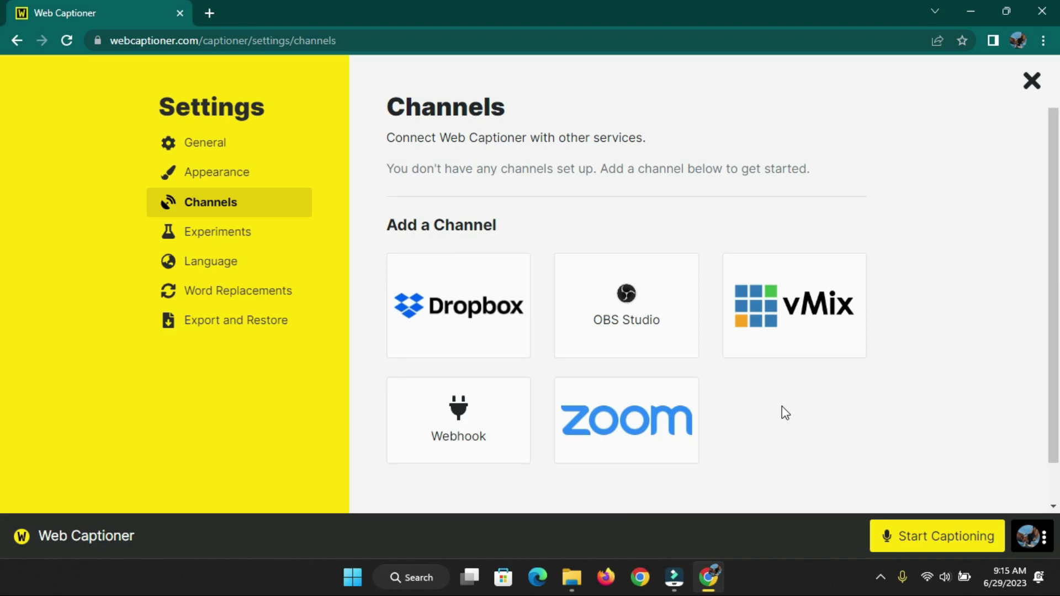
click(780, 304)
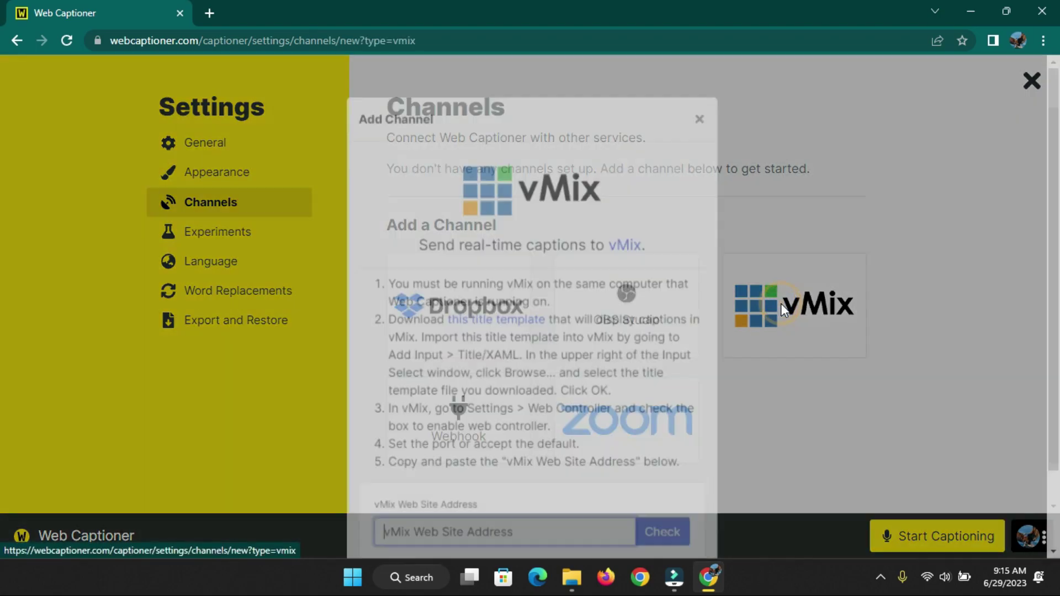
- Download the vMix caption title template linked in the channel setup instructions and dismiss the download notice
scroll(574, 354, down, 2)
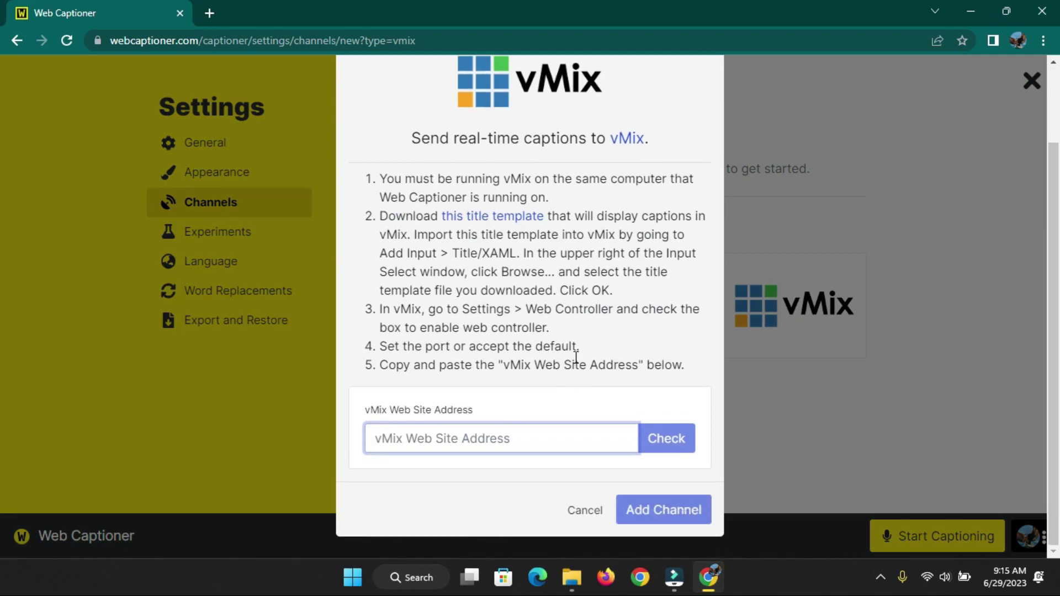
scroll(573, 351, up, 2)
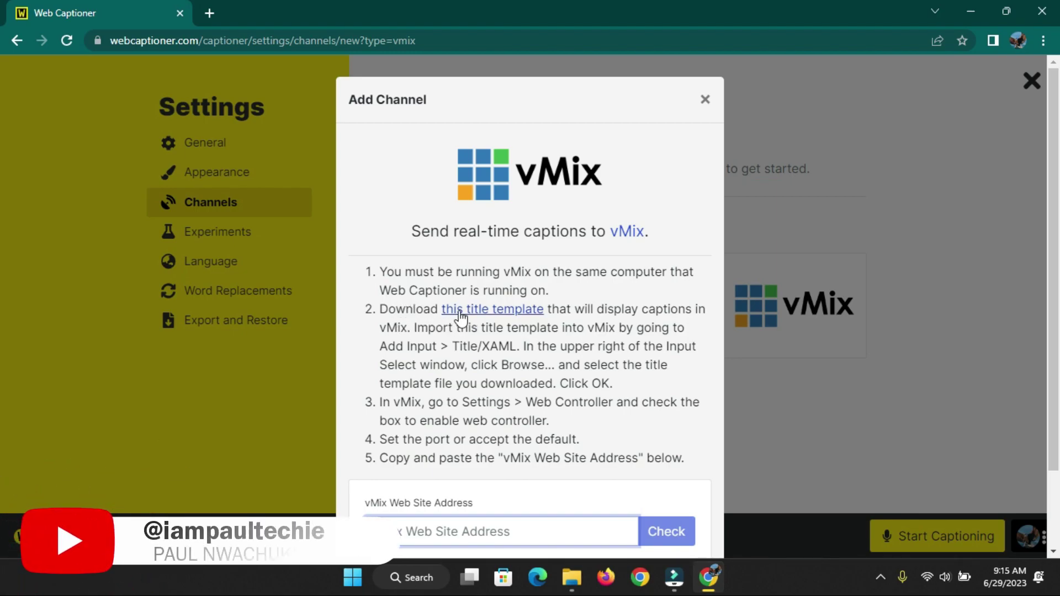
click(489, 311)
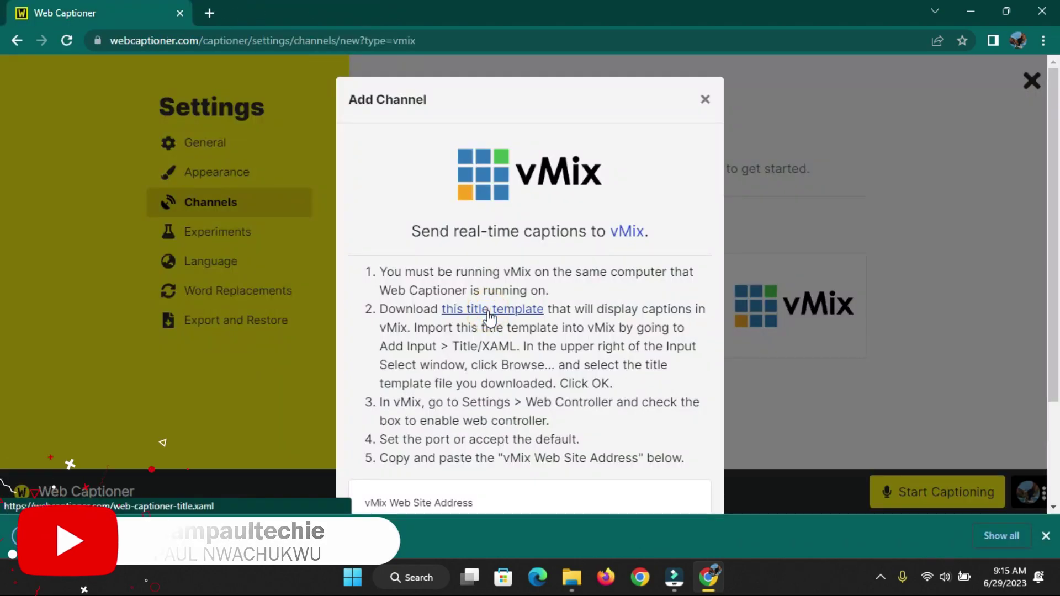
scroll(501, 317, down, 1)
scroll(501, 317, down, 2)
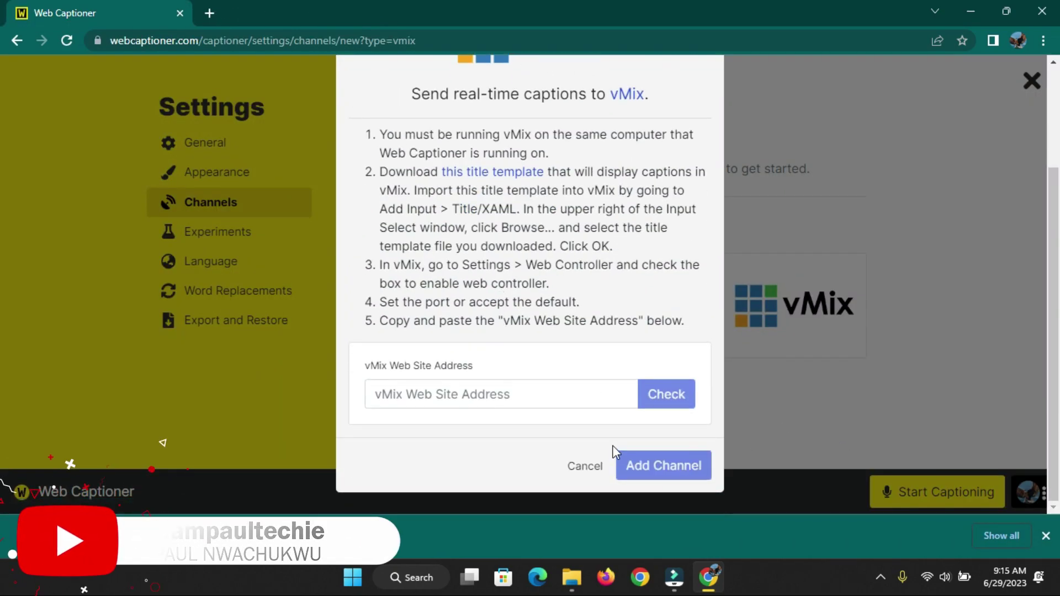
click(1044, 536)
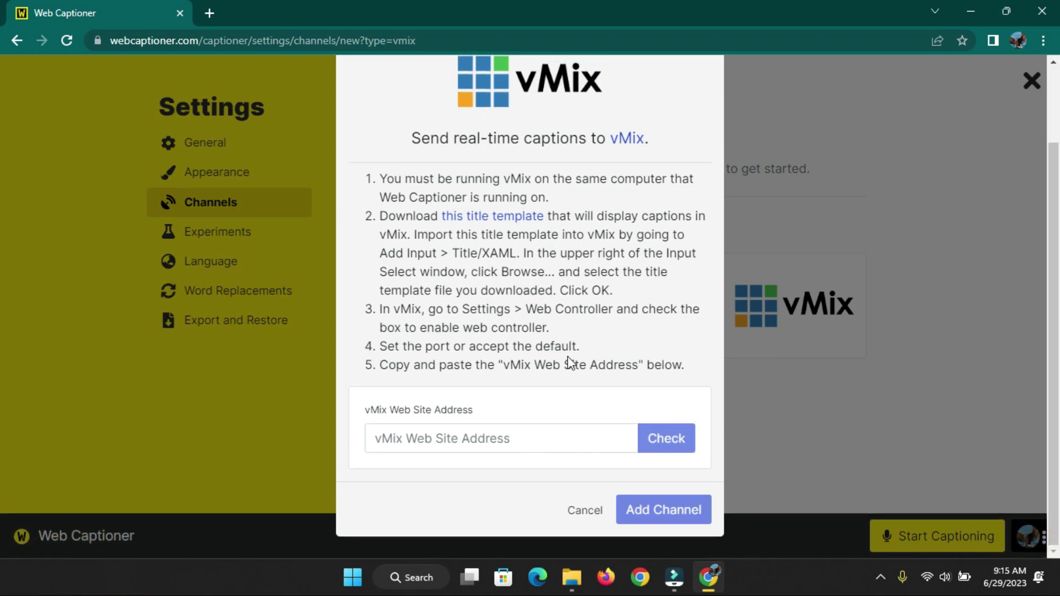
- Switch to vMix and add the downloaded web-captioner-title.xaml as a title input, closing its title editor
click(966, 12)
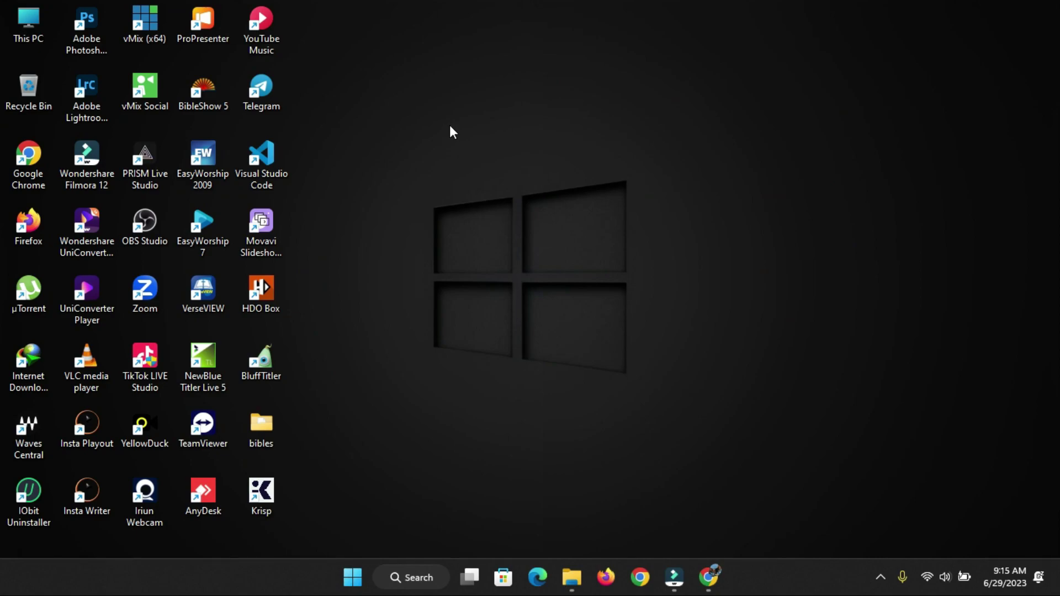
double_click(144, 25)
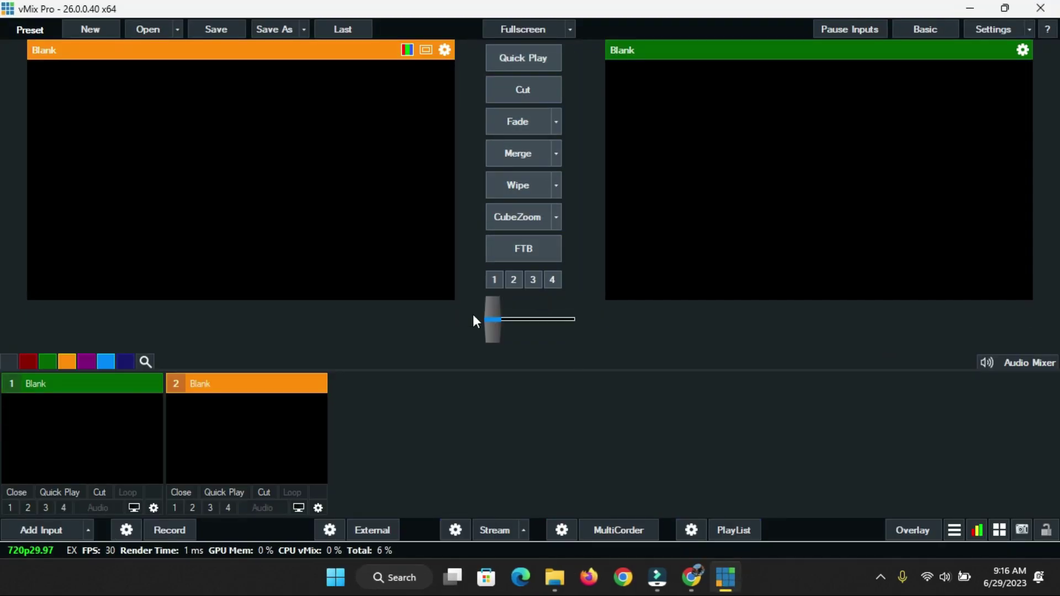
click(31, 522)
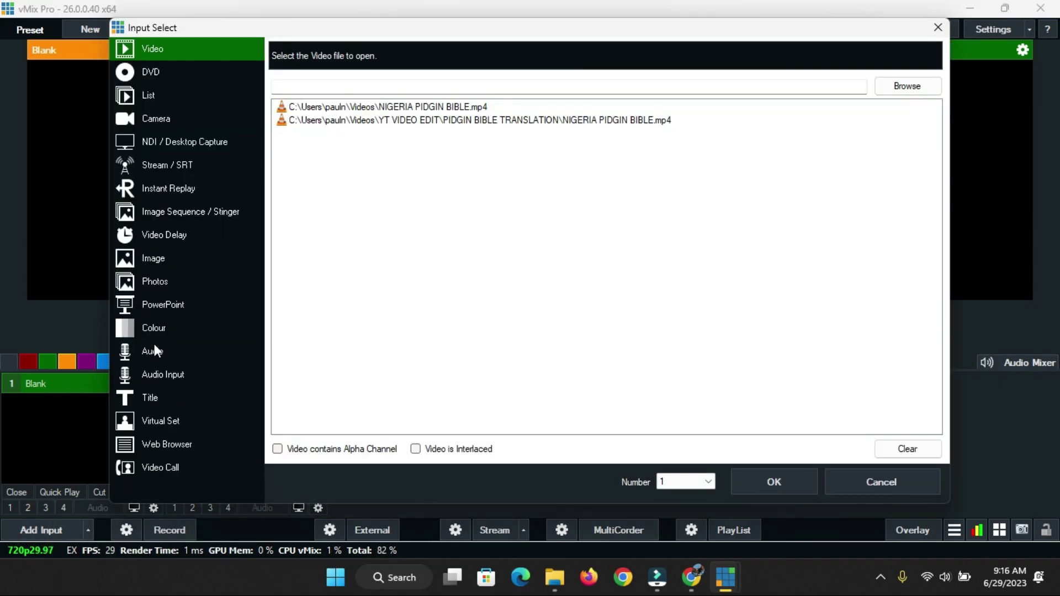
click(168, 397)
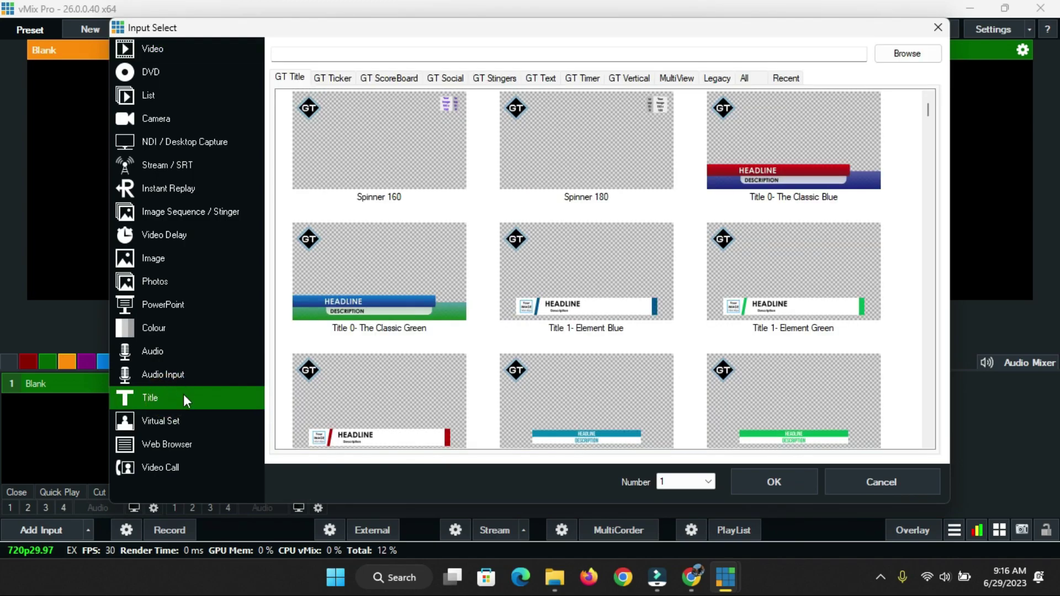
click(888, 56)
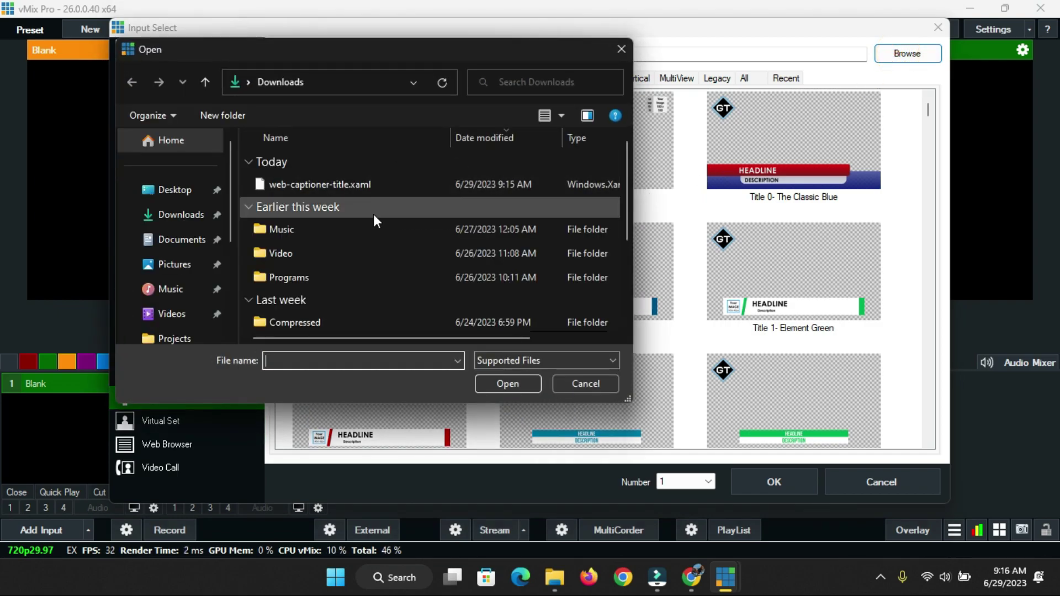
click(295, 183)
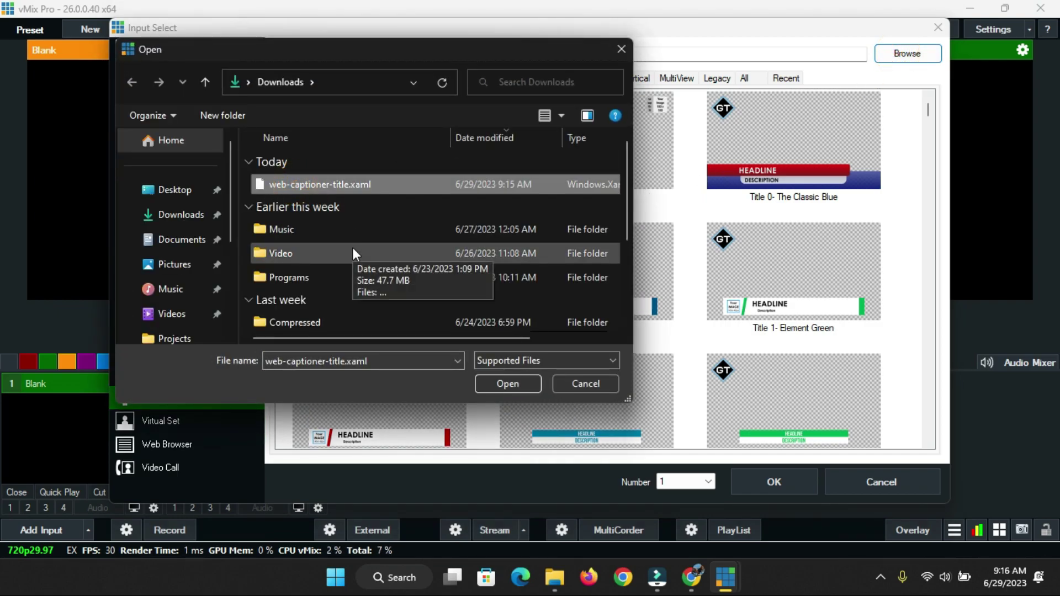
click(499, 387)
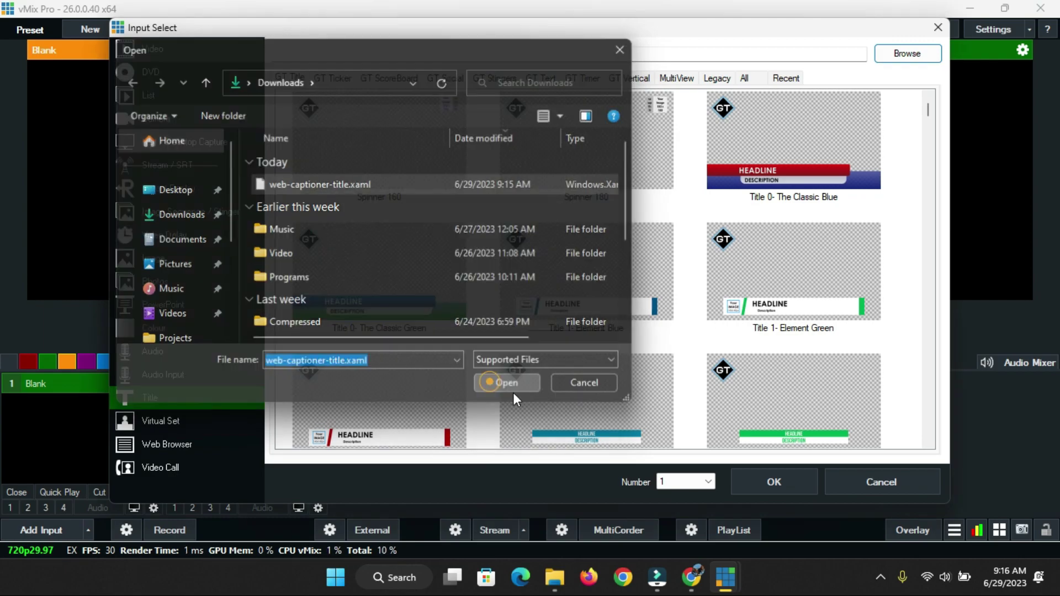
click(401, 161)
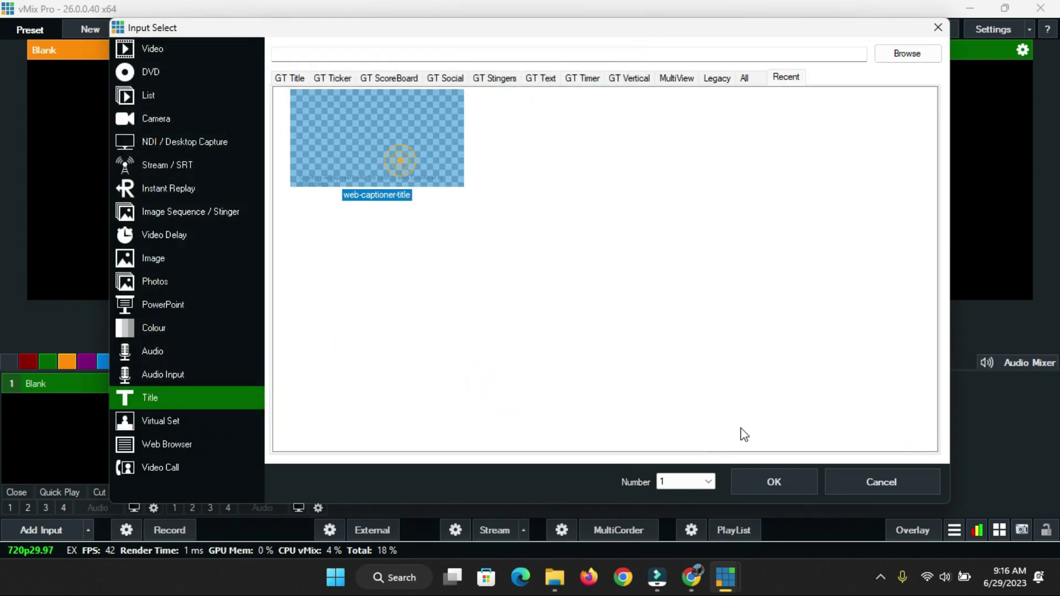
click(760, 482)
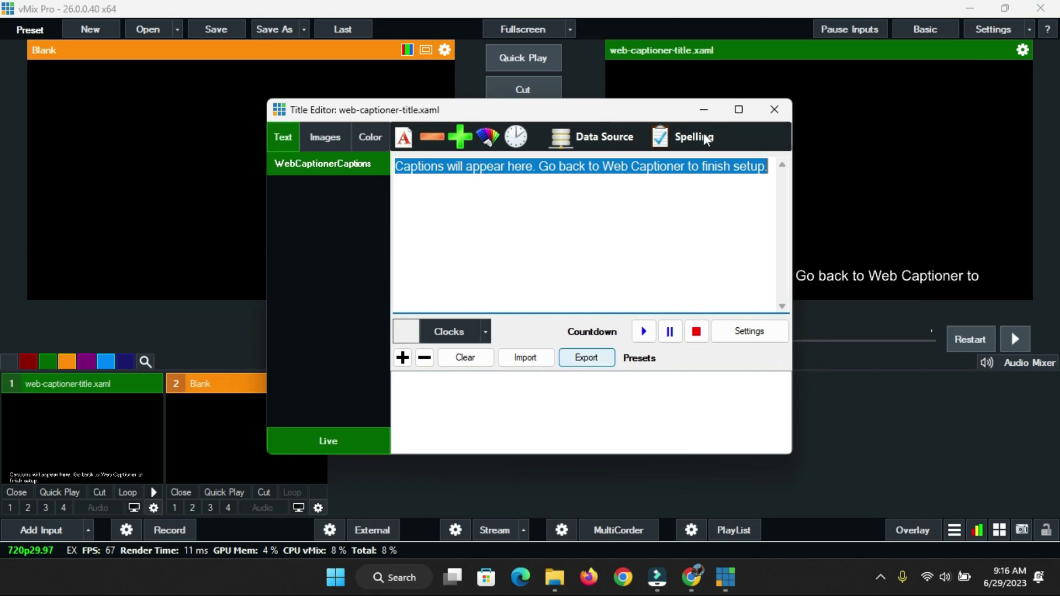
click(768, 112)
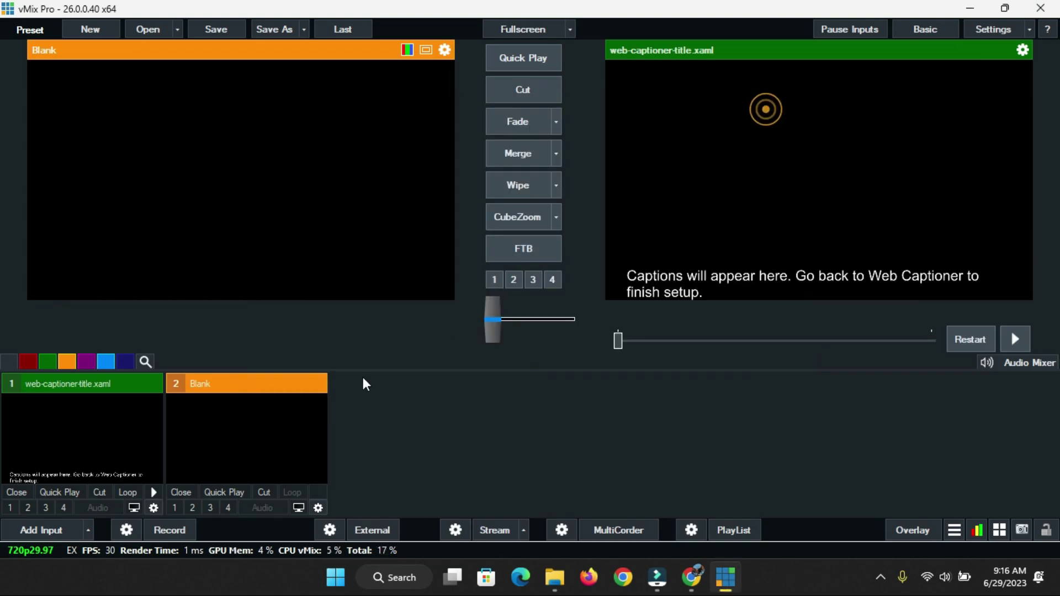
- Add NIGERIA PIDGIN BIBLE.mp4 from the Videos folder as an input and place it first, ahead of the caption title
click(553, 588)
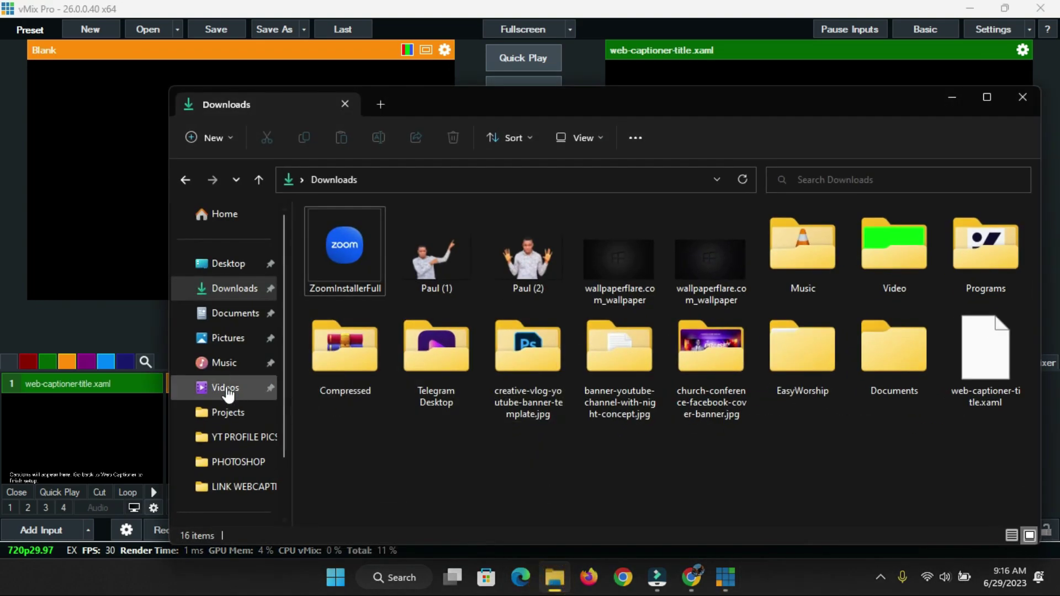
click(225, 387)
drag(711, 255, 90, 439)
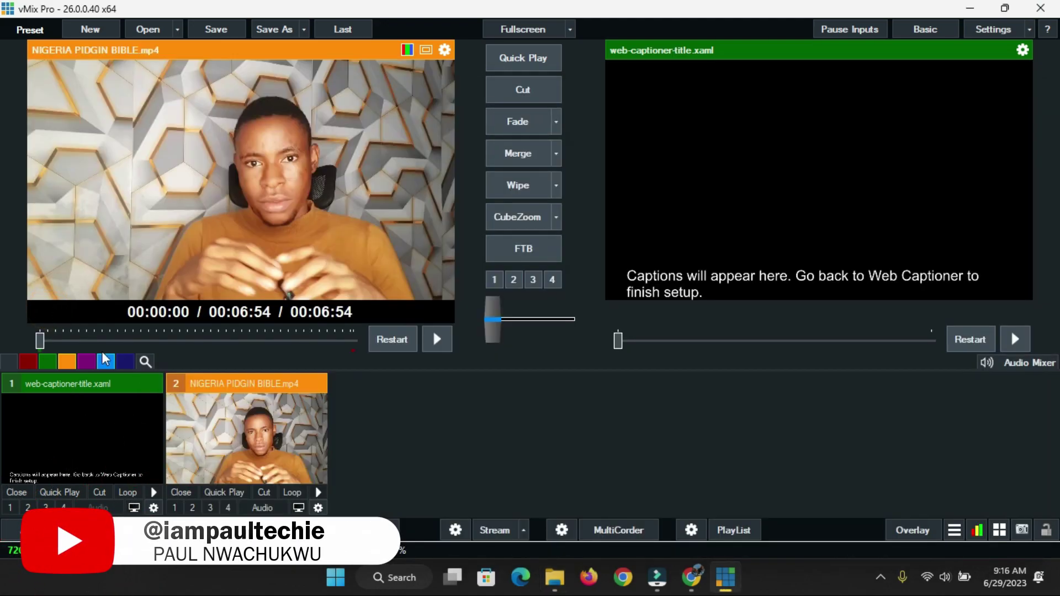
drag(198, 424, 94, 434)
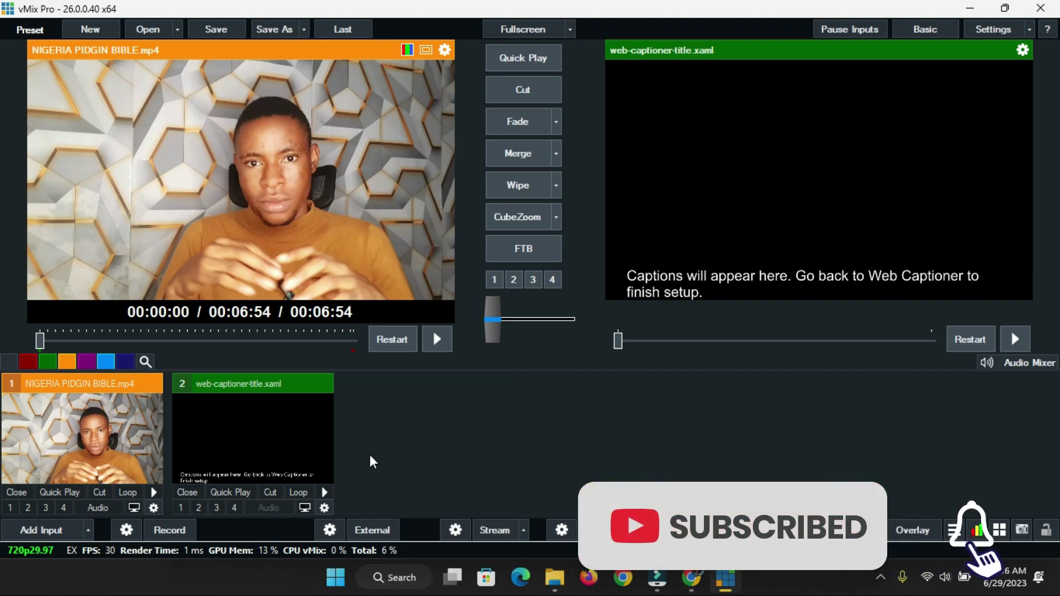
click(232, 440)
click(127, 430)
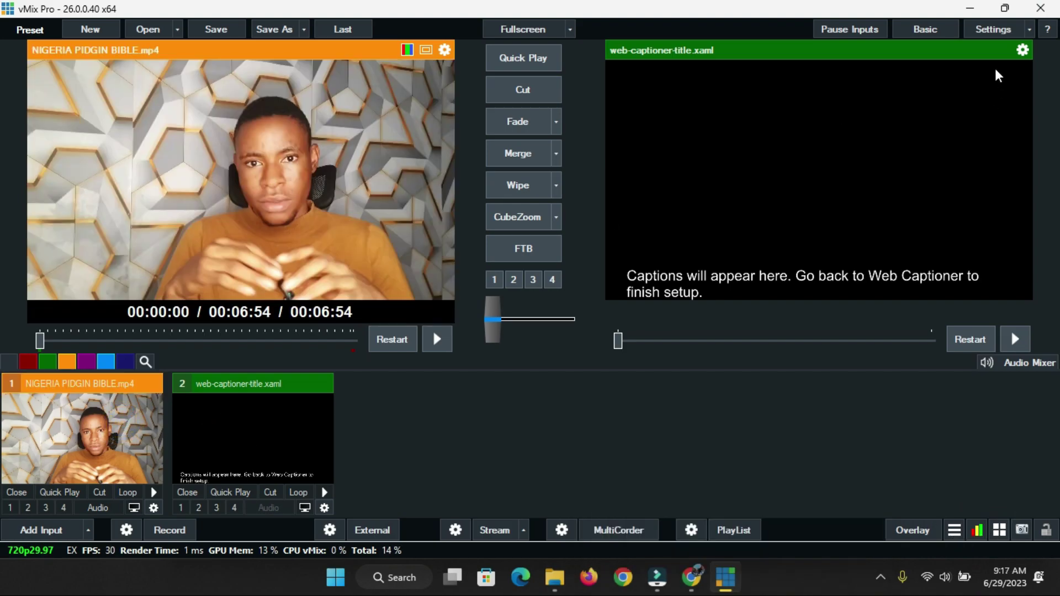
- Make sure vMix's web controller is enabled with port 2023 and save the settings
click(985, 33)
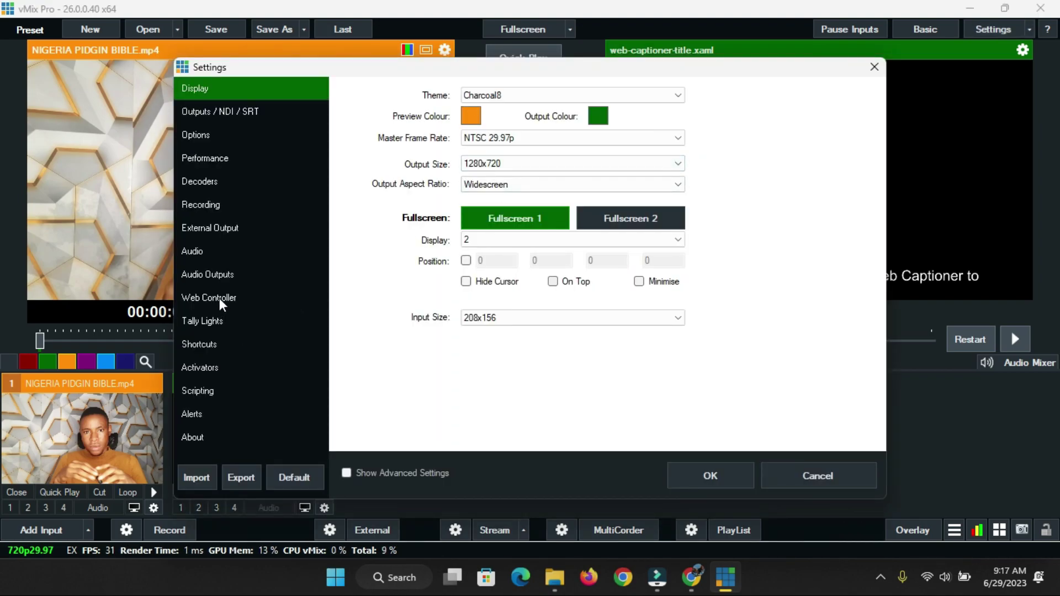
click(221, 300)
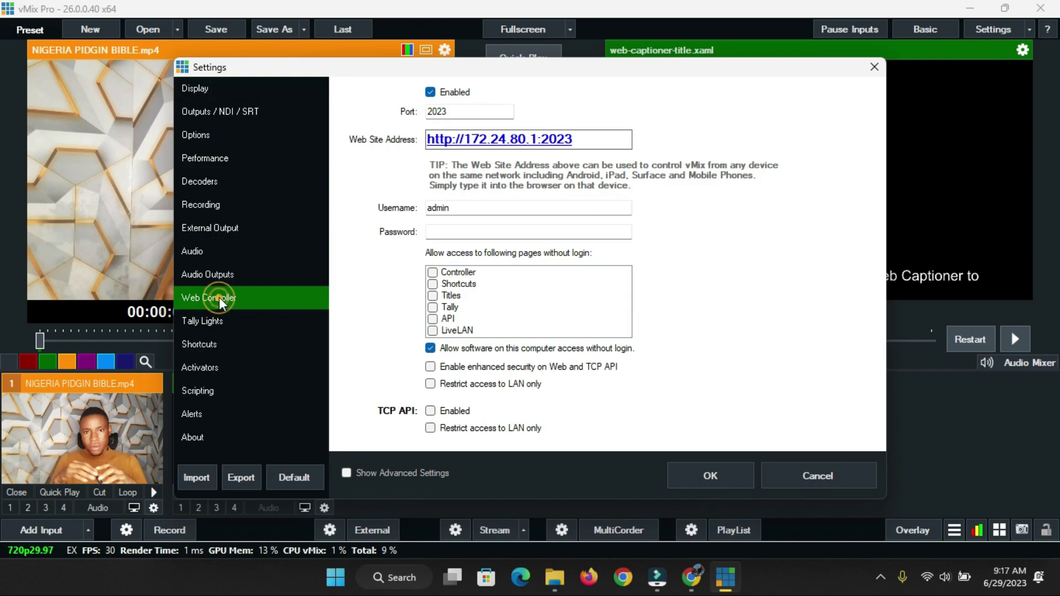
click(431, 92)
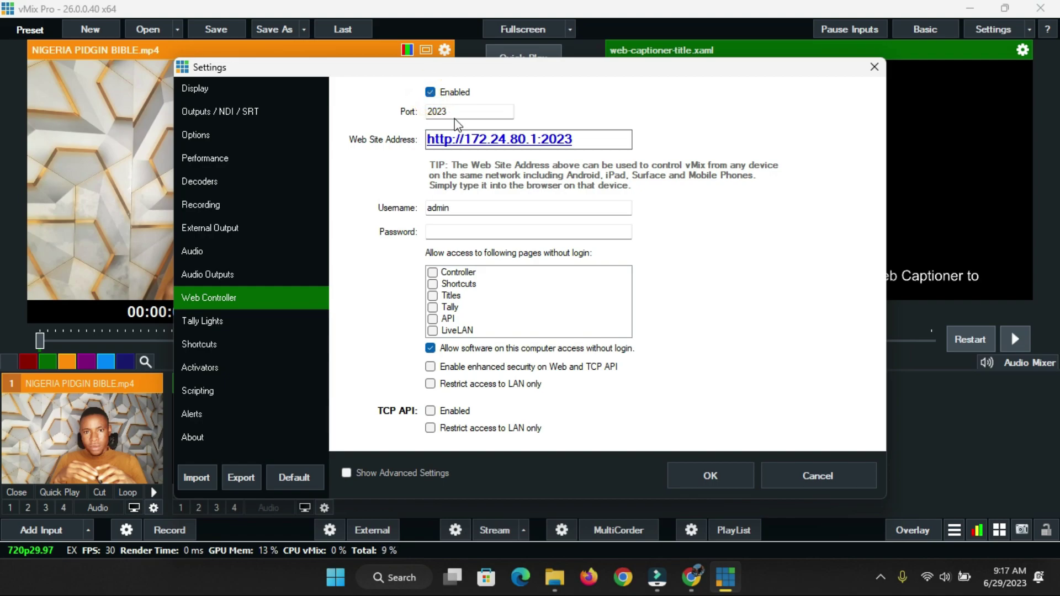
double_click(469, 112)
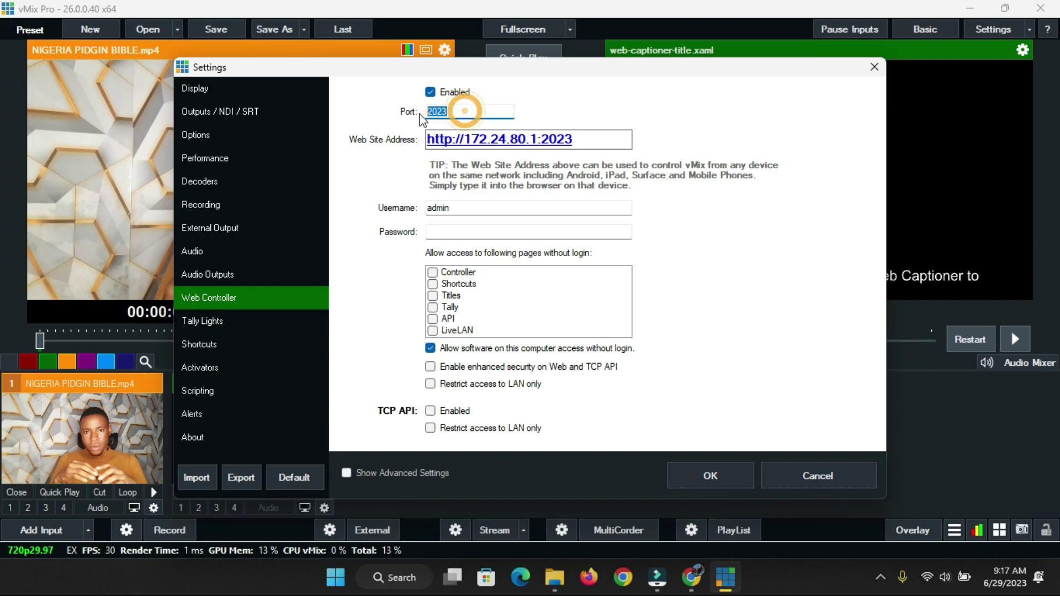
click(469, 112)
double_click(468, 112)
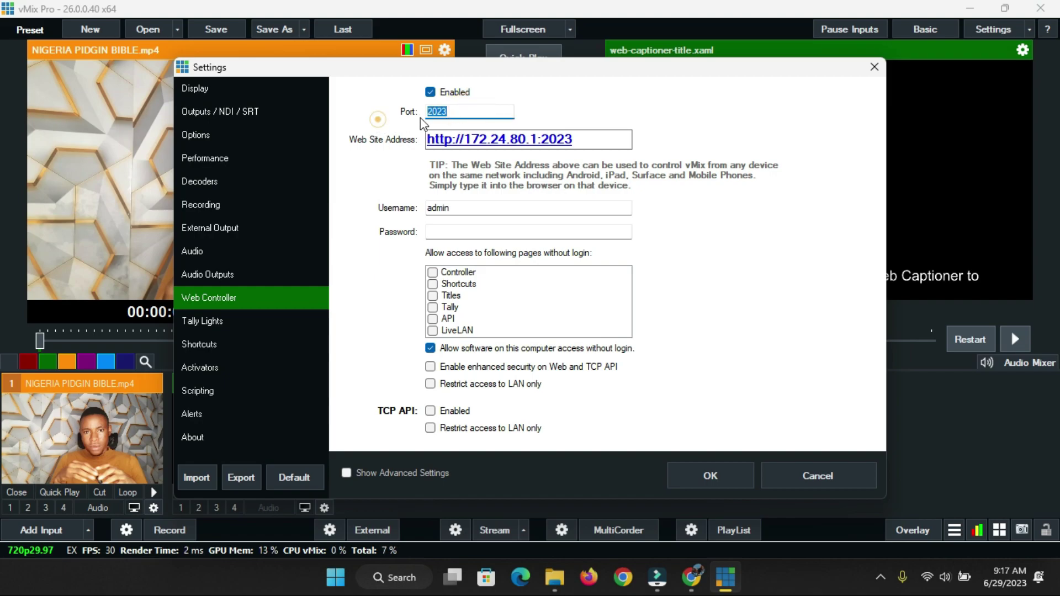
click(437, 112)
double_click(461, 111)
double_click(470, 110)
click(464, 110)
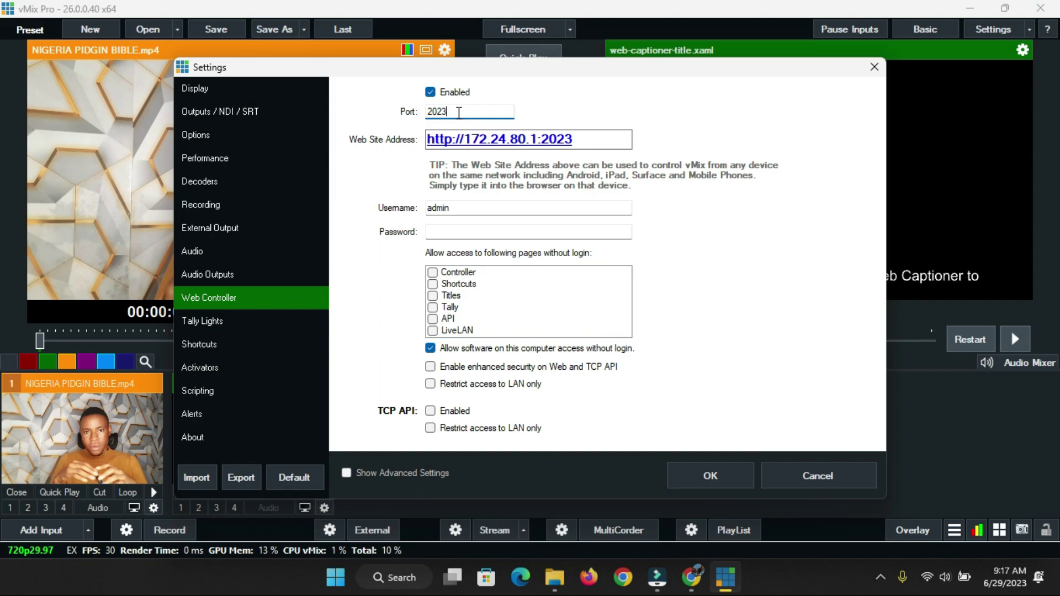
double_click(458, 113)
click(447, 112)
double_click(468, 111)
click(697, 472)
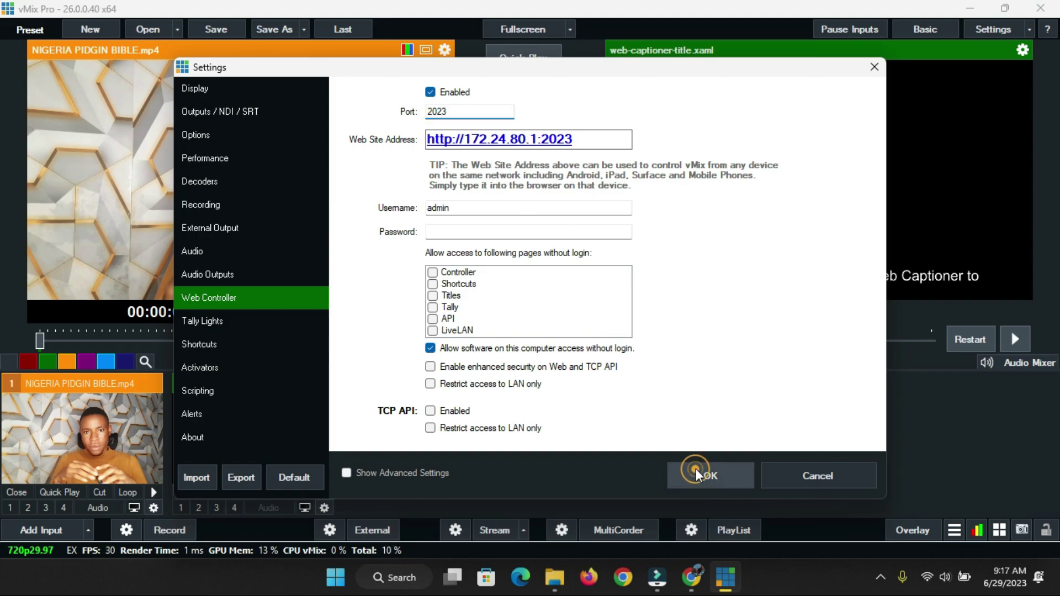
- Copy the web site address from vMix's Web Controller settings and close the settings
click(981, 33)
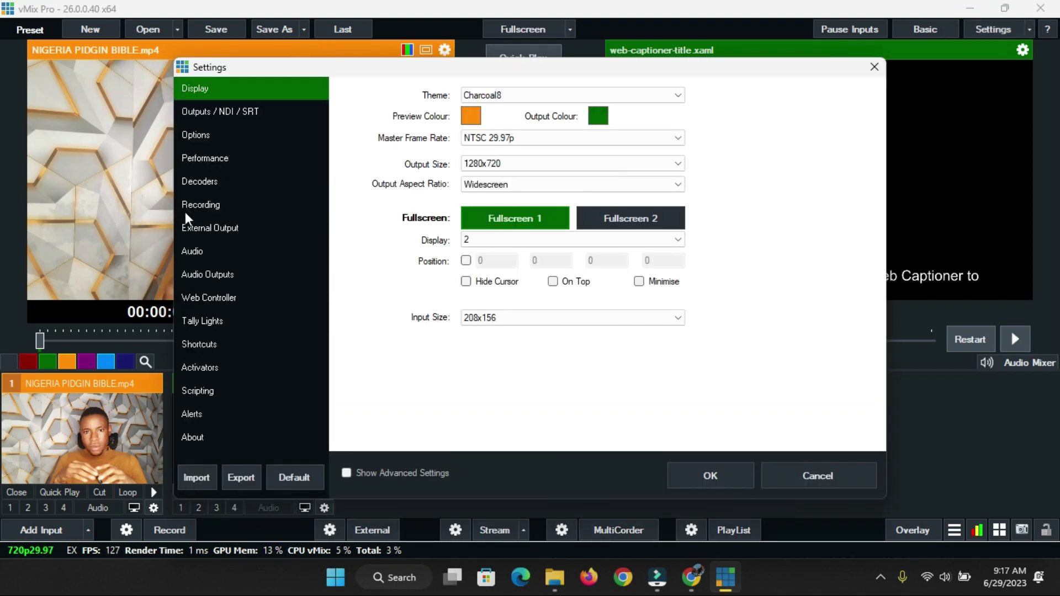
click(215, 301)
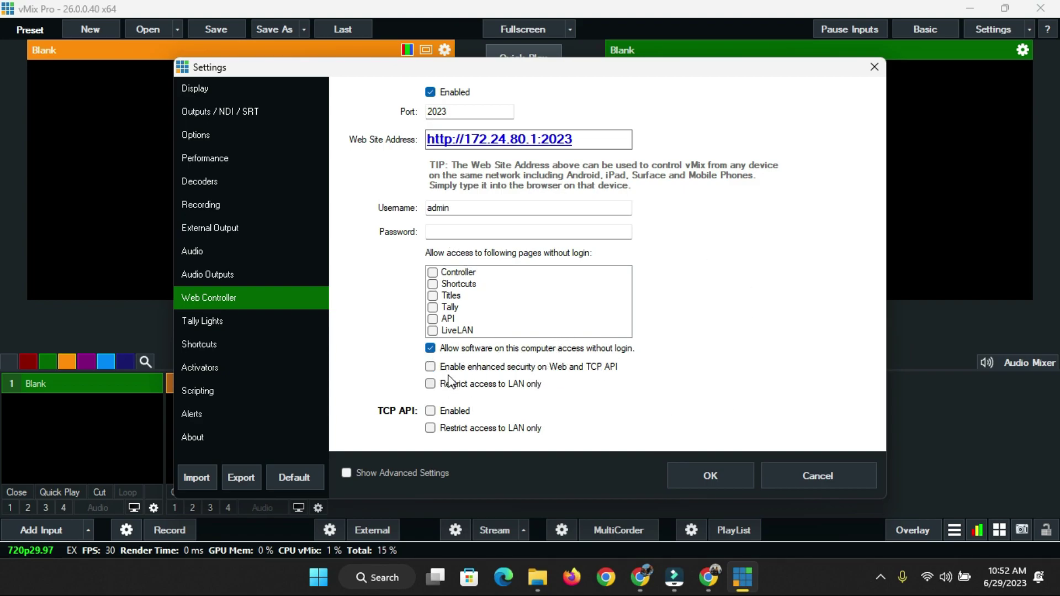
drag(602, 139, 429, 139)
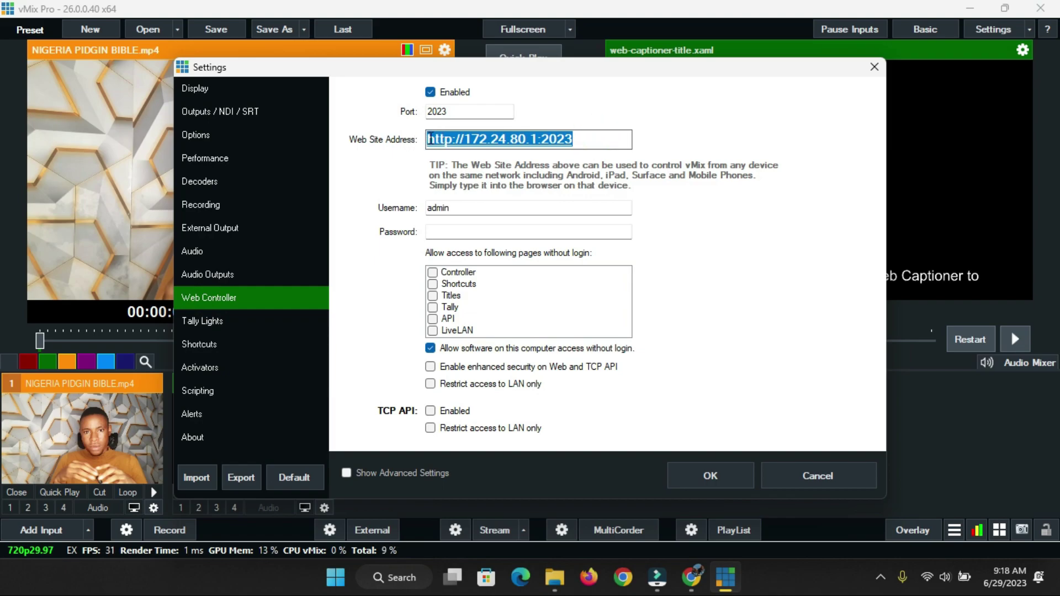
right_click(435, 139)
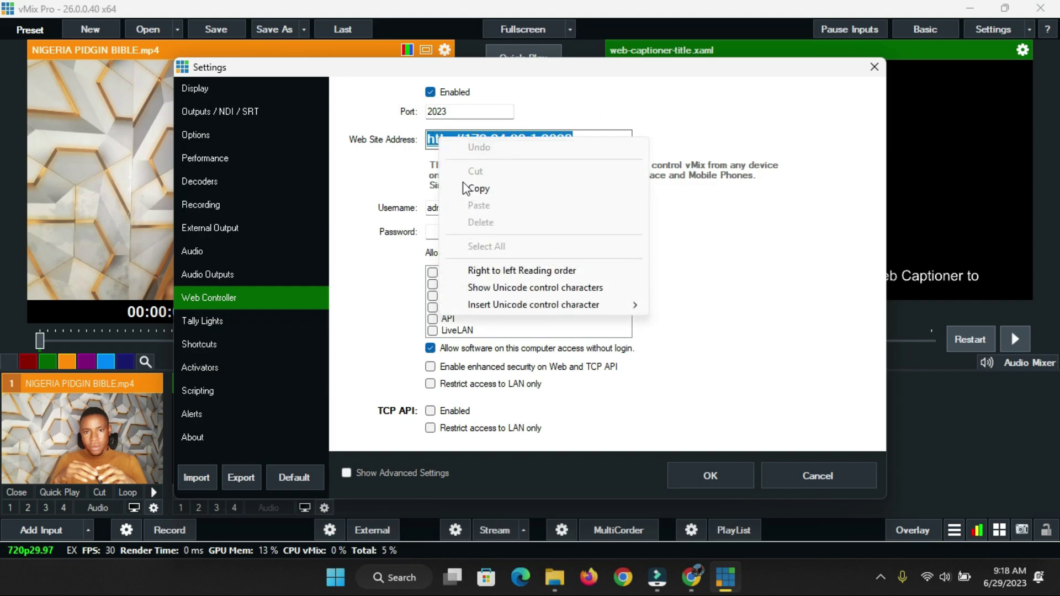
click(470, 187)
click(706, 476)
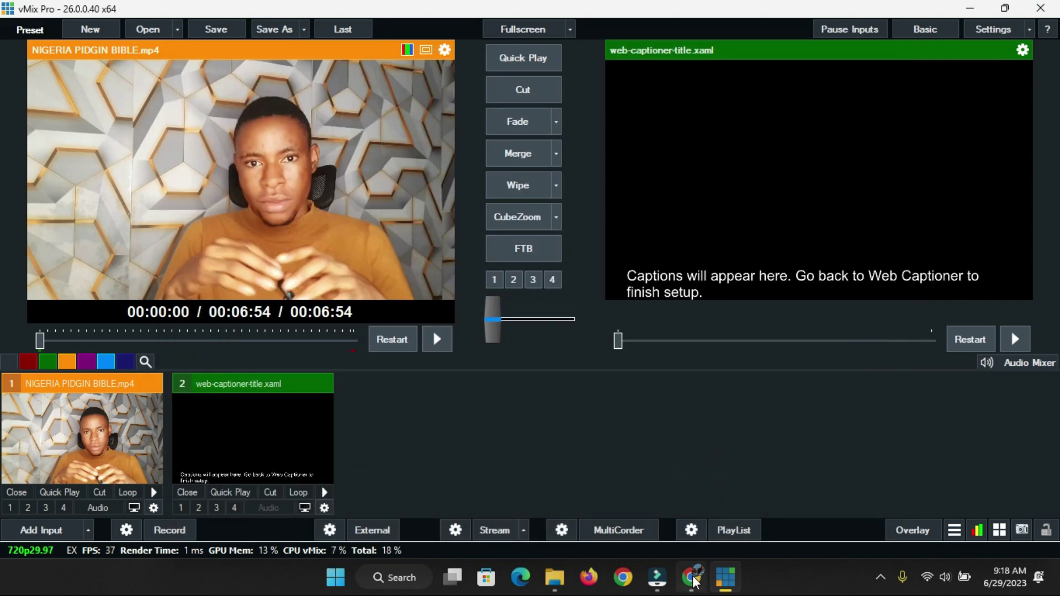
click(690, 577)
click(478, 436)
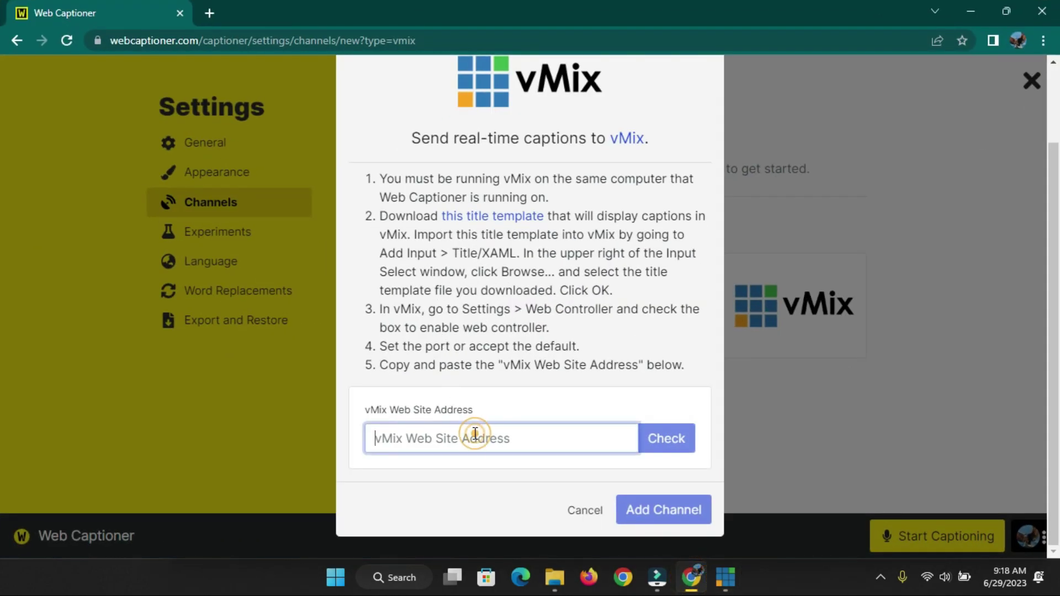
key(ctrl+v)
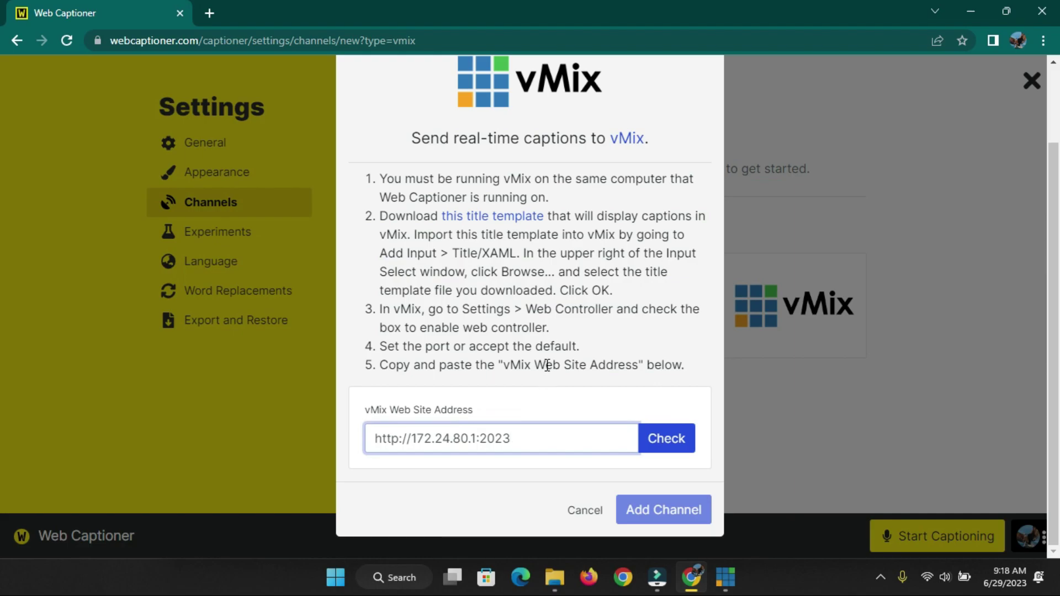
click(662, 436)
scroll(615, 345, down, 1)
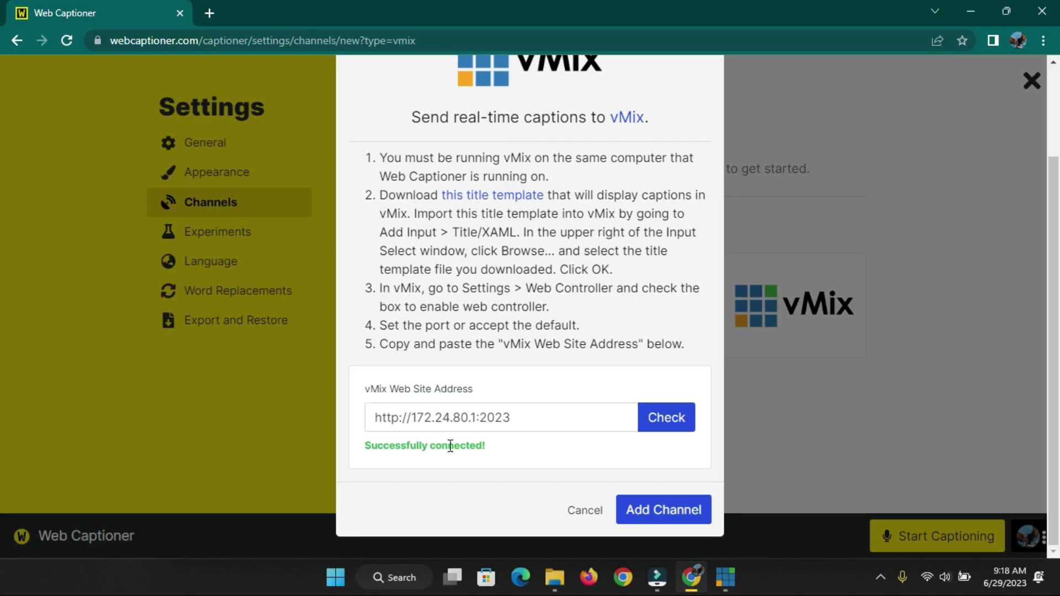
click(654, 516)
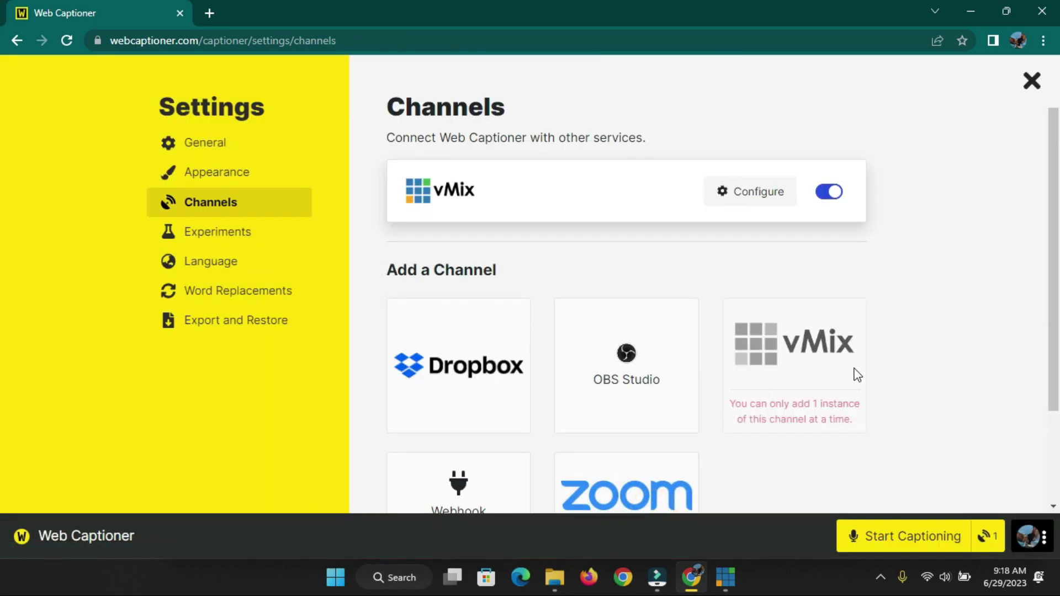
- Review Web Captioner's Appearance settings for caption font, colours, text size, capitalization and alignment
click(239, 175)
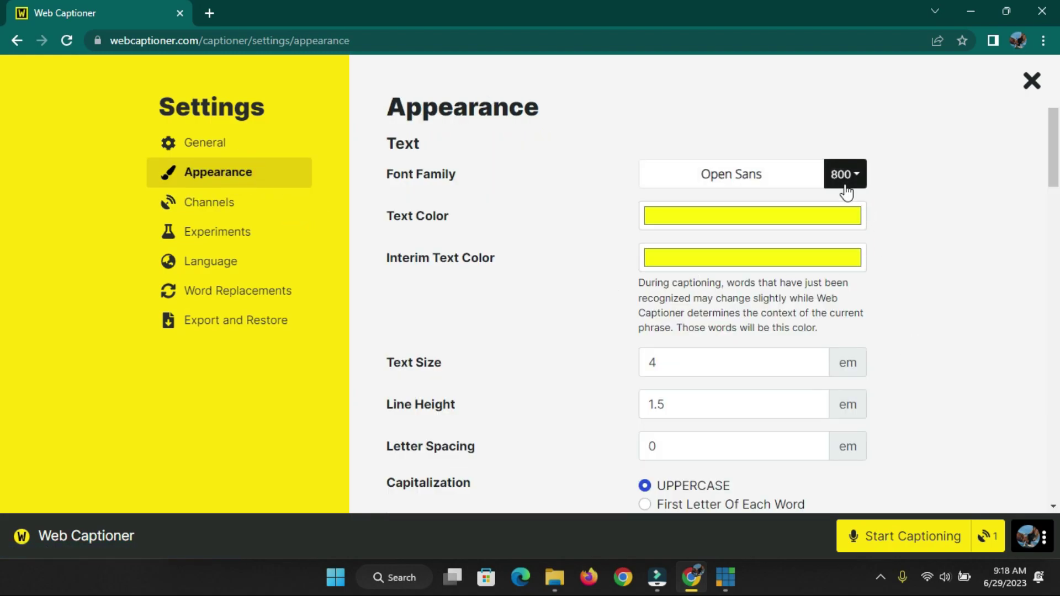
scroll(937, 326, down, 4)
scroll(932, 406, down, 3)
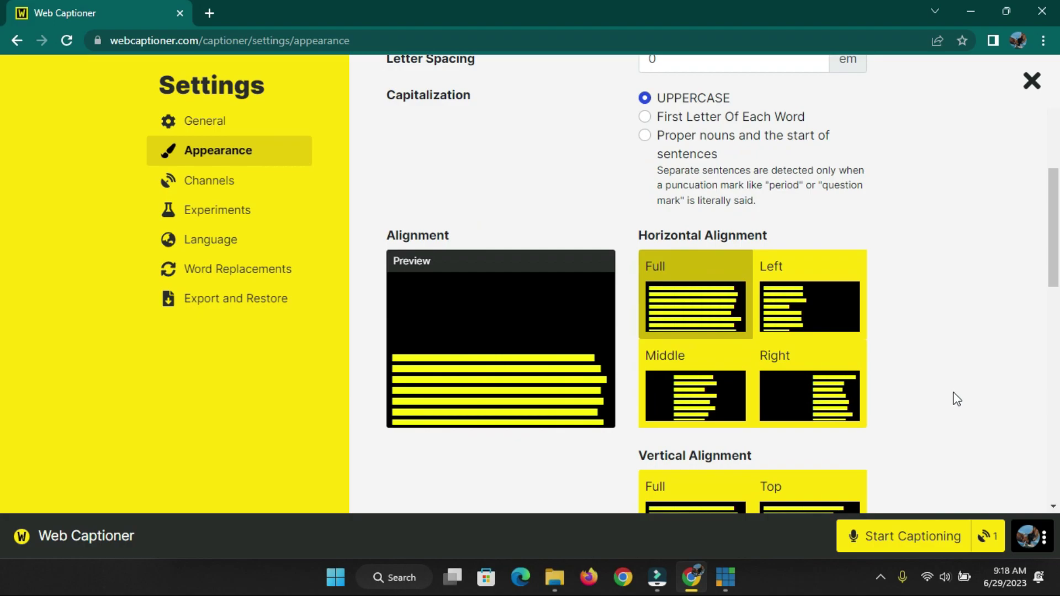
scroll(949, 403, up, 7)
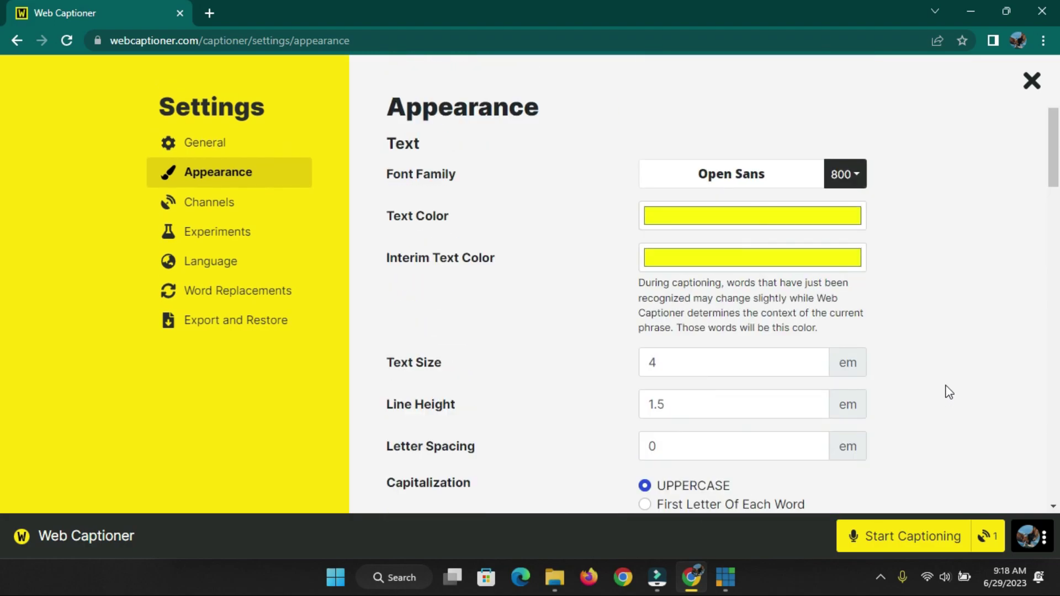
scroll(947, 390, down, 7)
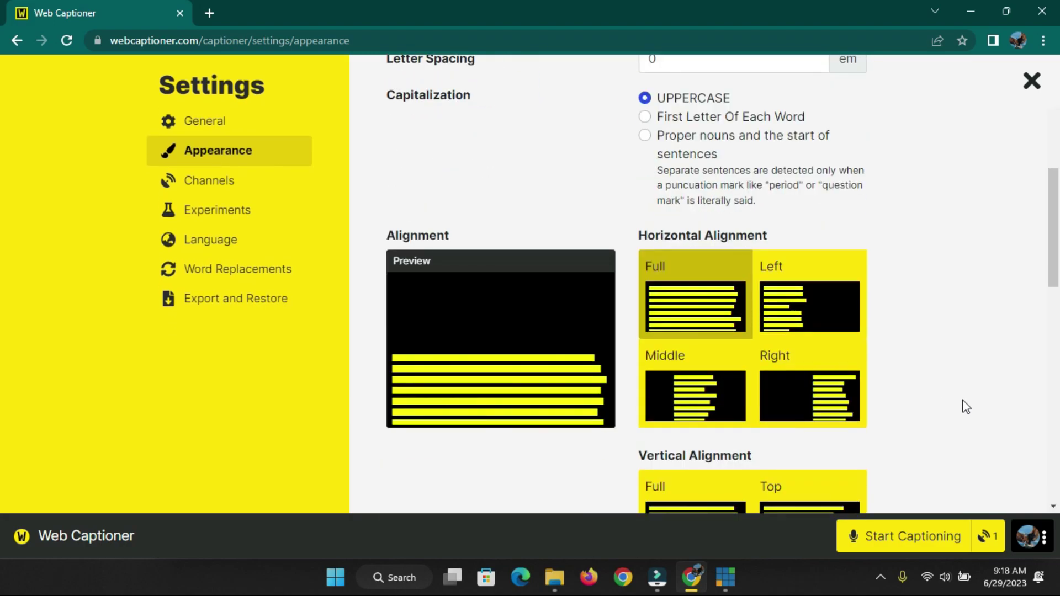
scroll(964, 403, up, 6)
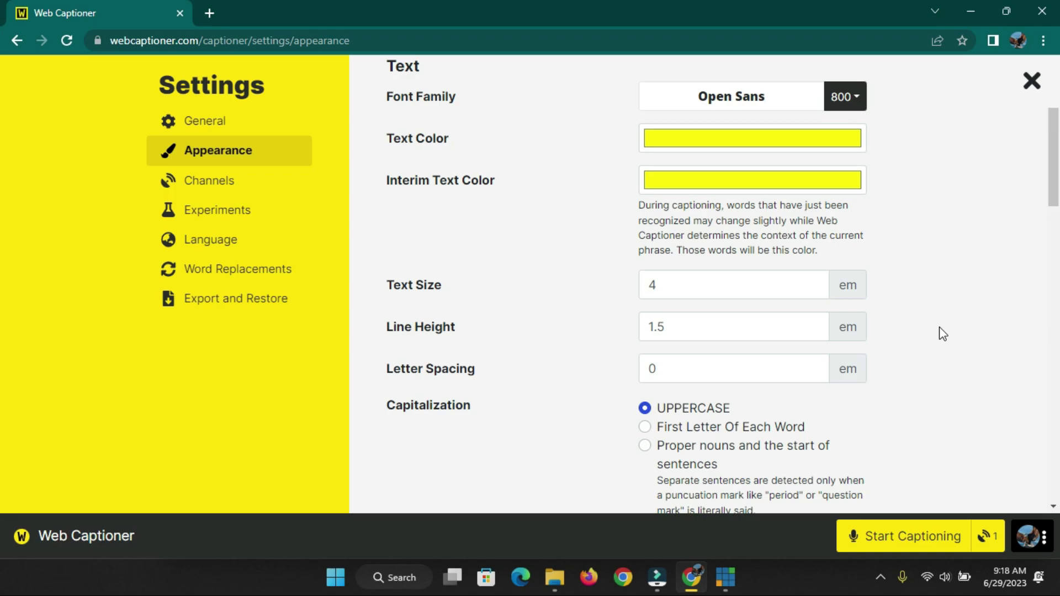
scroll(939, 331, down, 3)
scroll(939, 337, up, 5)
- Leave the Web Captioner settings, start captioning and allow the site to use the microphone
click(1031, 82)
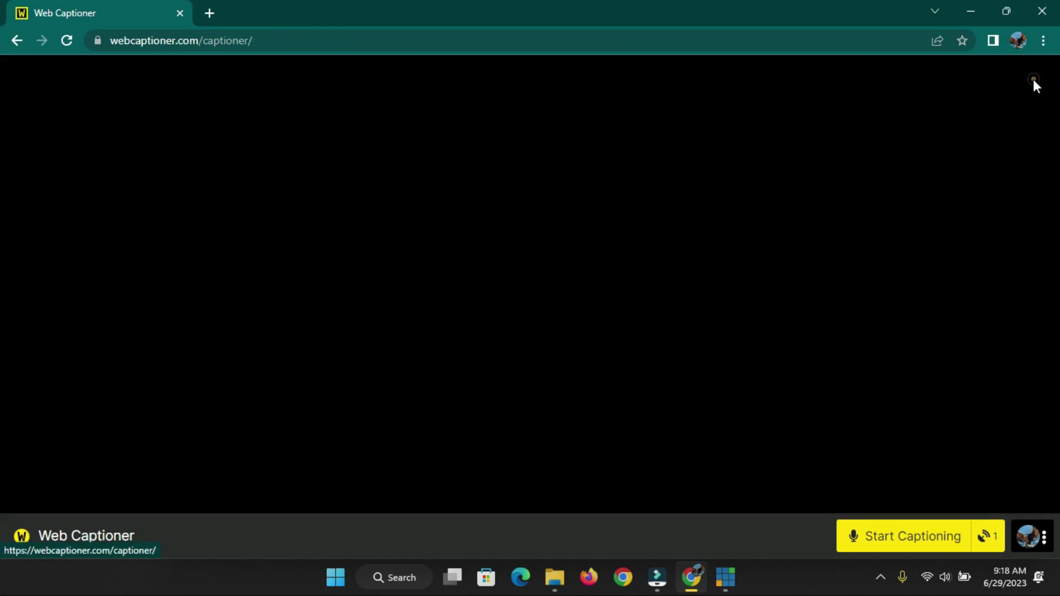
click(919, 543)
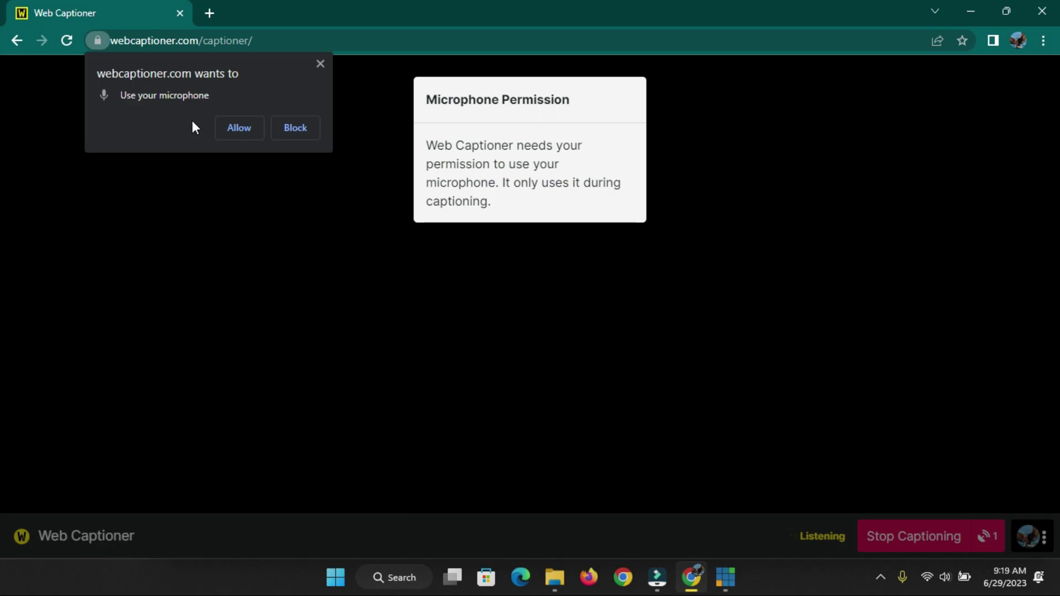
click(234, 128)
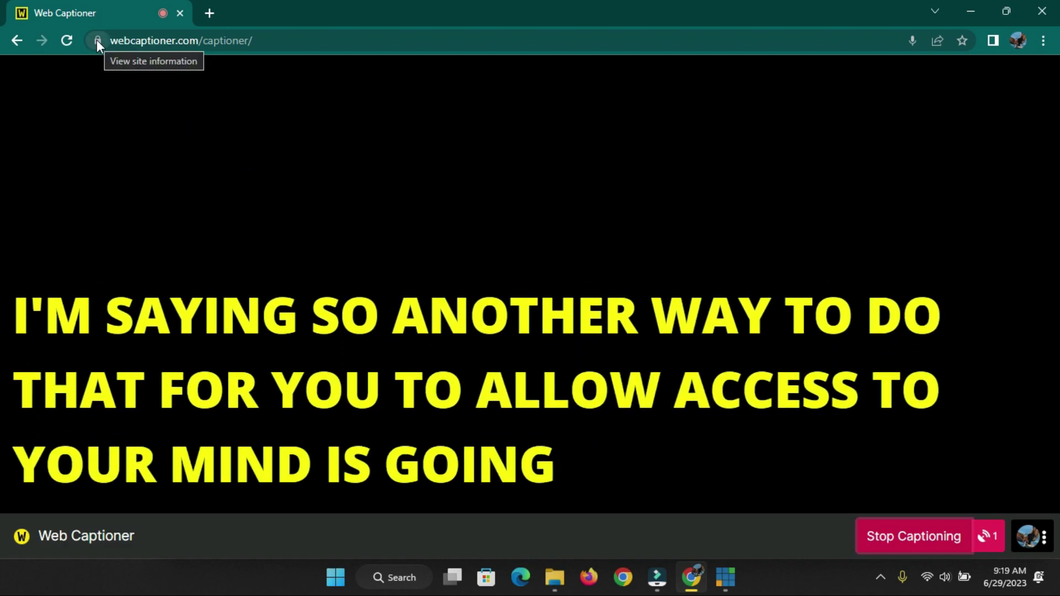
- Inspect the browser's site settings for webcaptioner.com, including the microphone and sound permissions, and close them
click(97, 40)
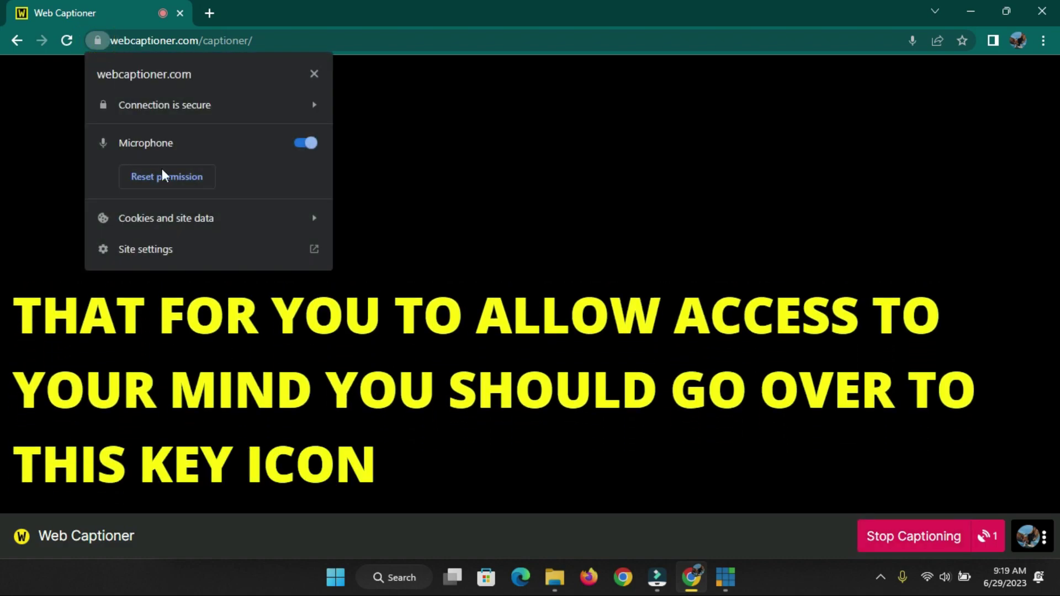
click(140, 248)
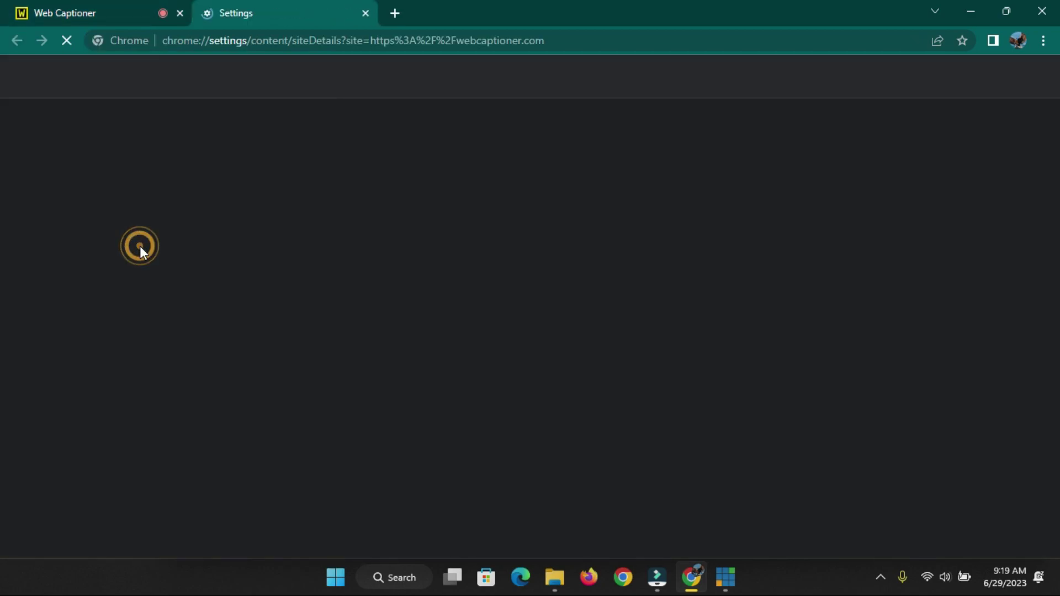
scroll(287, 310, down, 2)
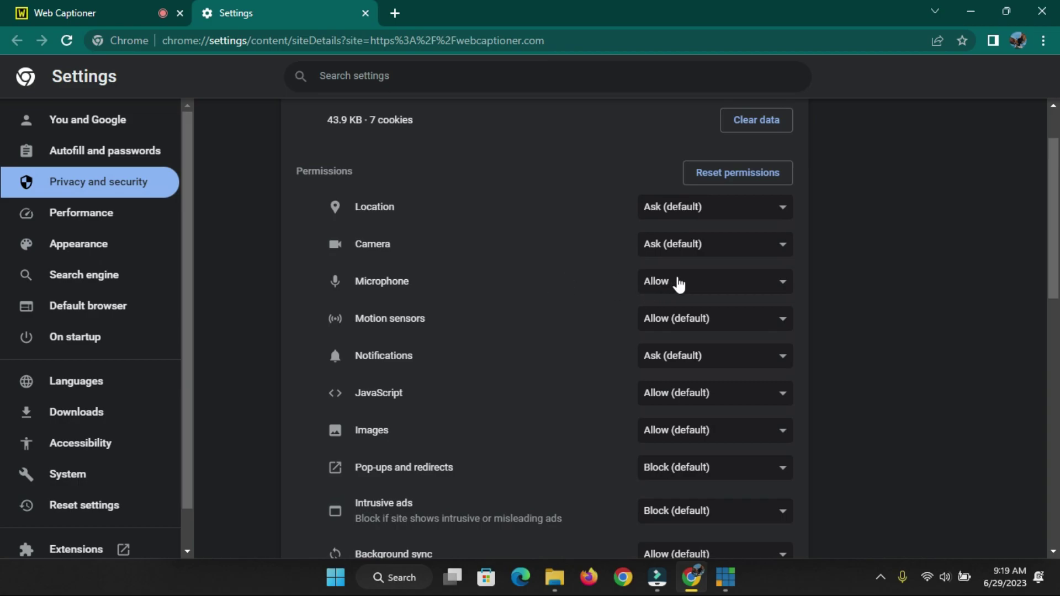
scroll(569, 296, down, 1)
scroll(565, 292, down, 7)
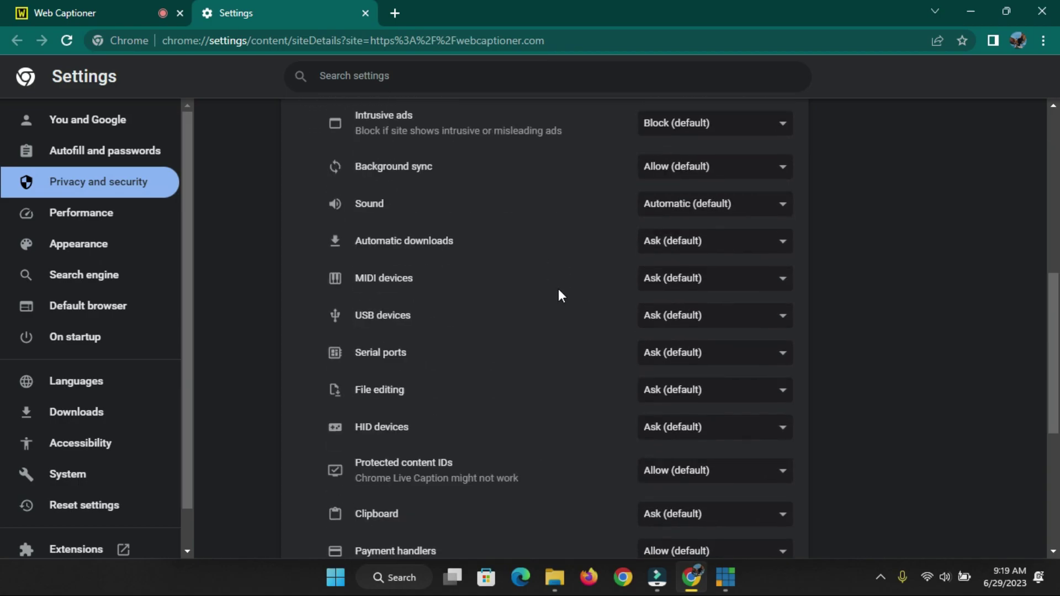
click(682, 202)
click(667, 238)
scroll(437, 206, up, 8)
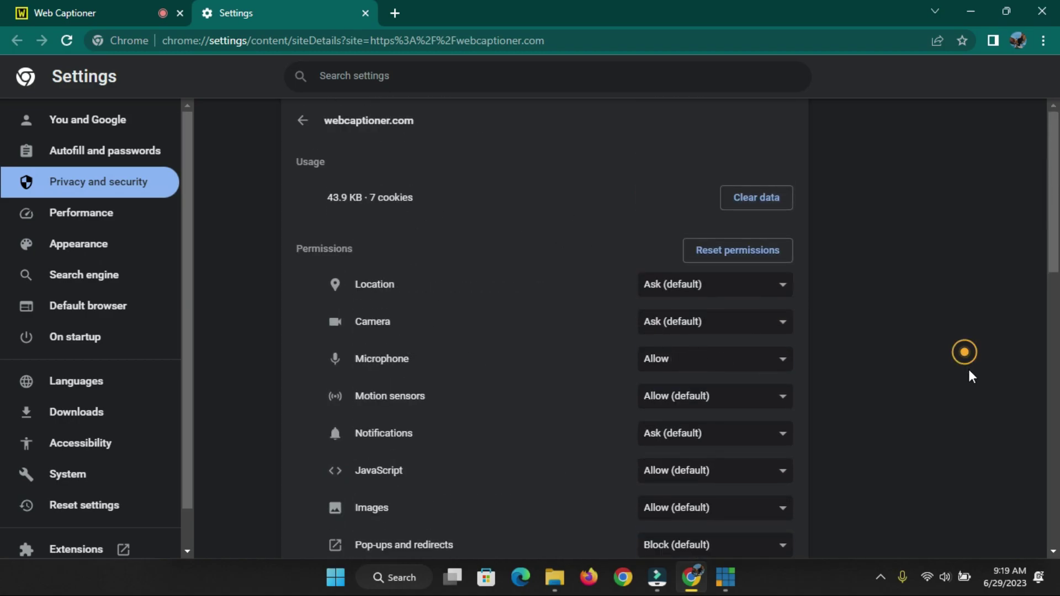
click(366, 14)
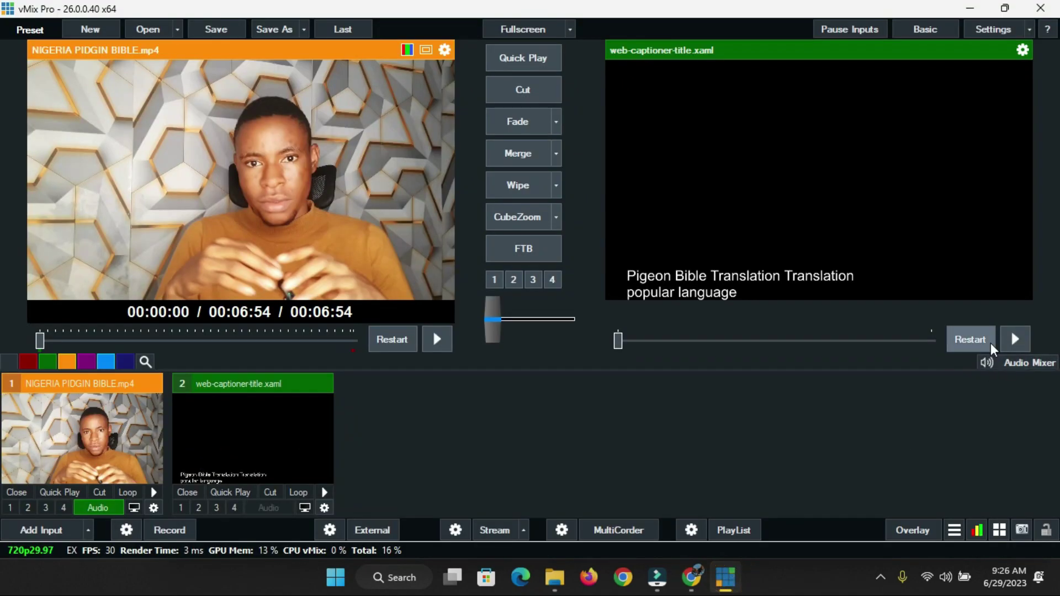
- In vMix, play NIGERIA PIDGIN BIBLE.mp4, fade it to the output and overlay the caption title on channel 4
click(151, 492)
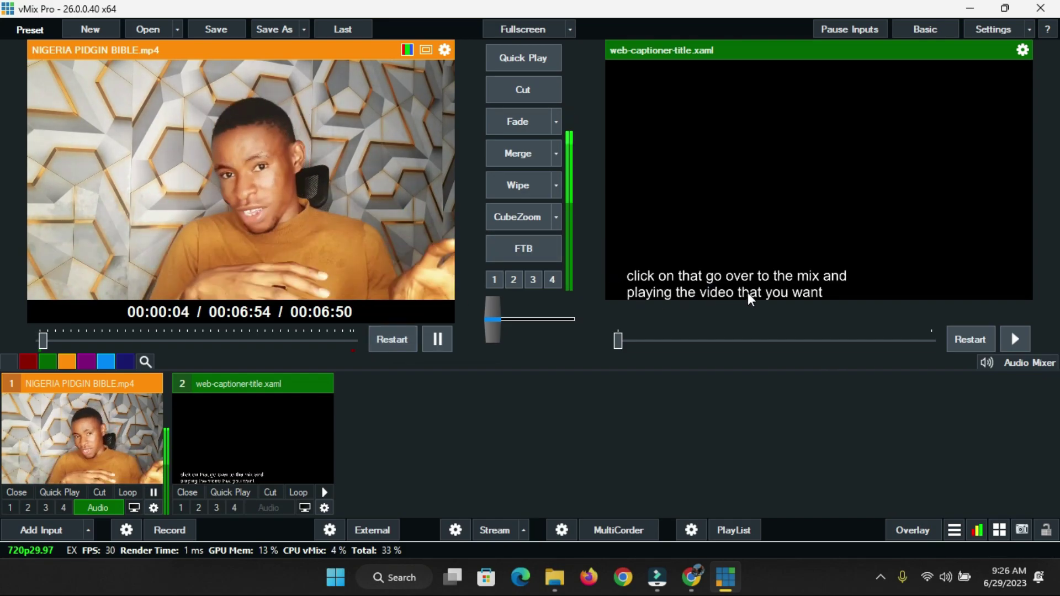
click(508, 127)
click(233, 507)
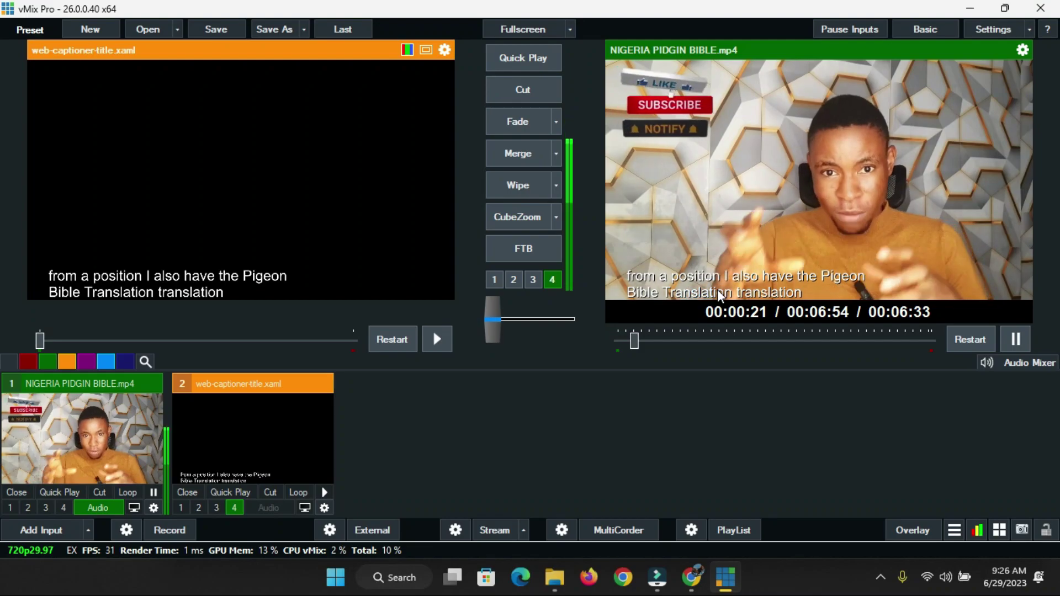
- Switch to Web Captioner to check the live captions and return to vMix
click(693, 581)
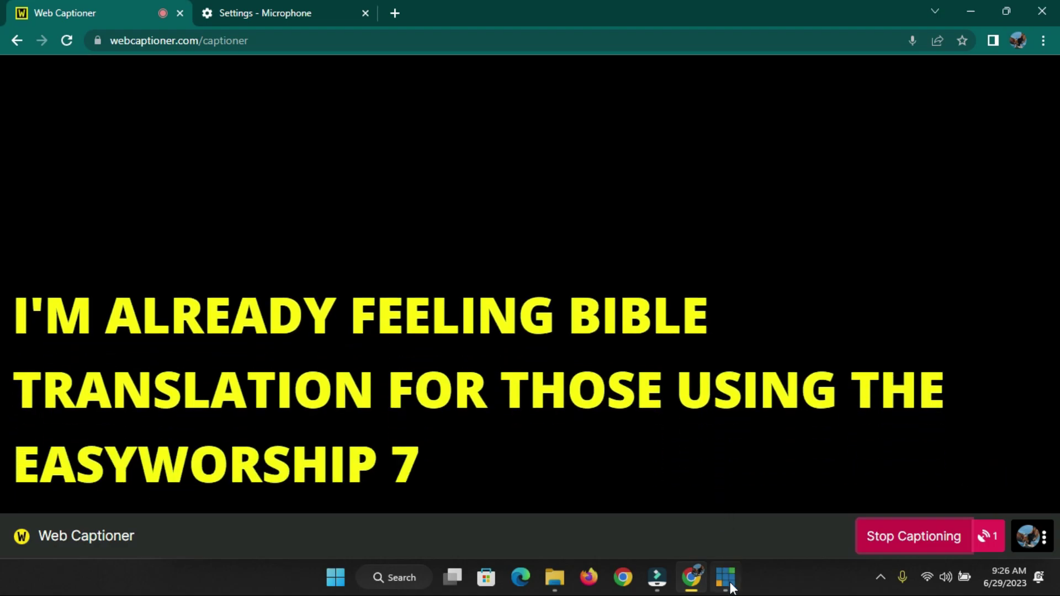
mouse_move(729, 582)
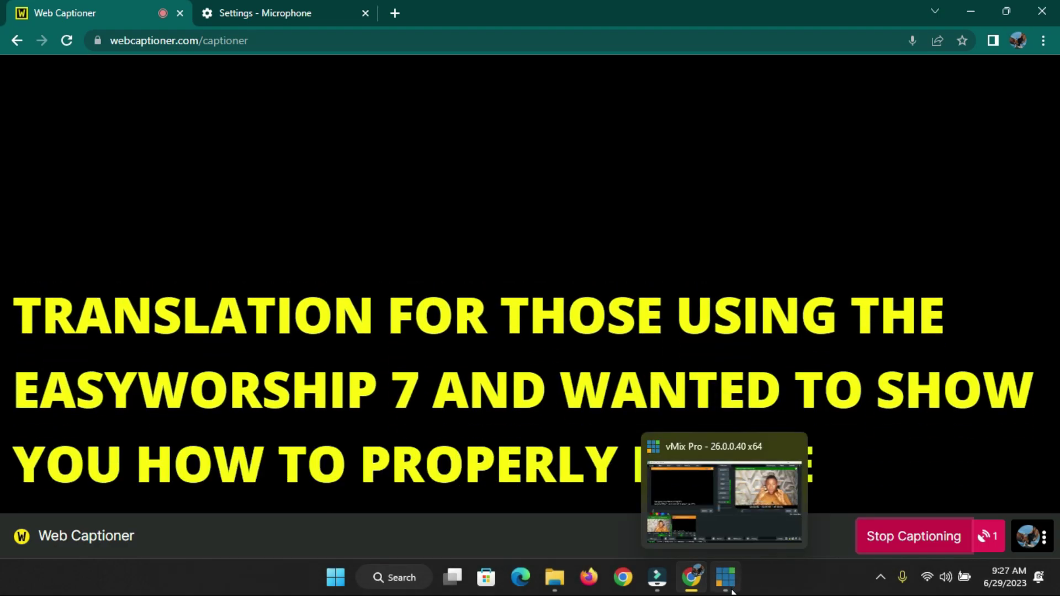
click(726, 578)
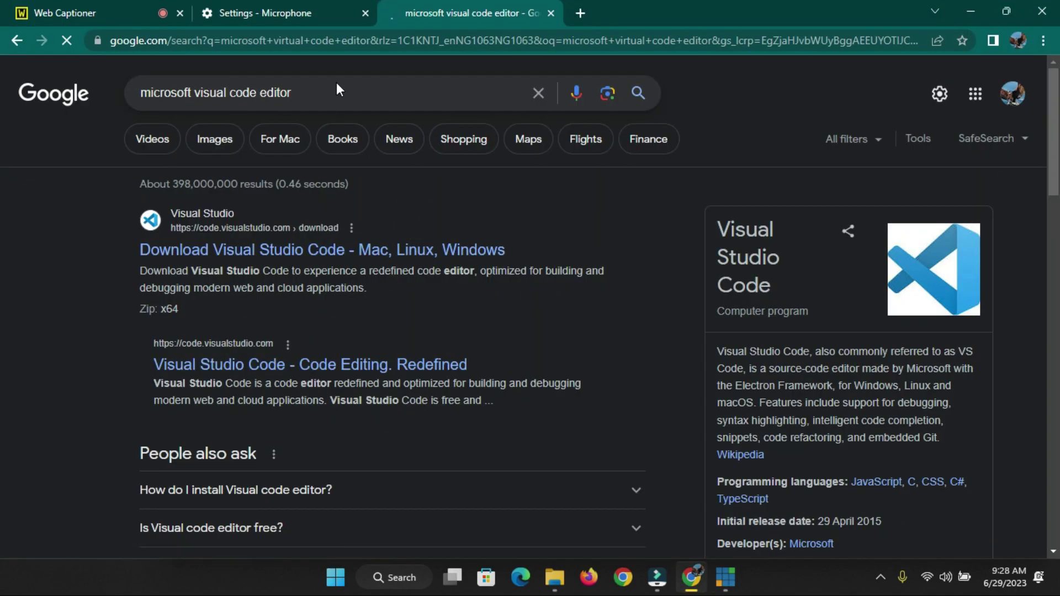
- Open the Visual Studio Code download page, look at the Windows download option and return to vMix
click(326, 247)
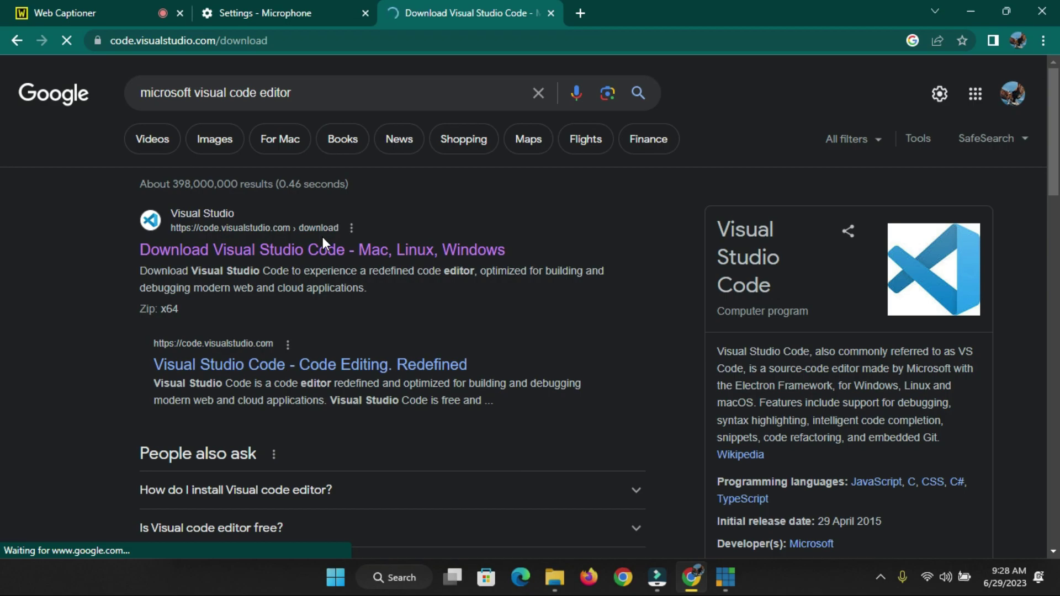
scroll(131, 289, down, 2)
scroll(130, 289, down, 1)
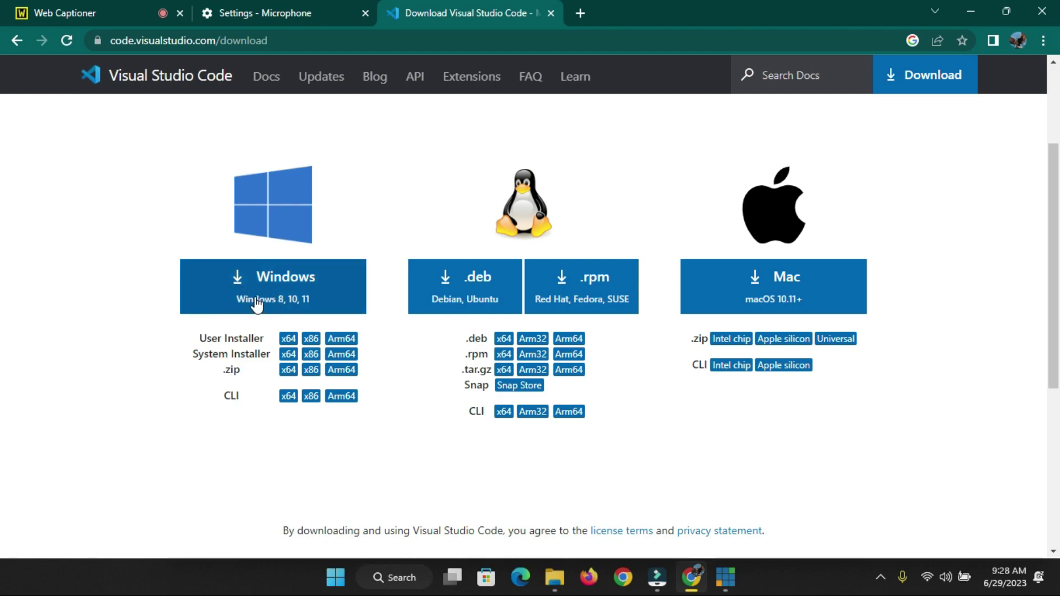
click(962, 13)
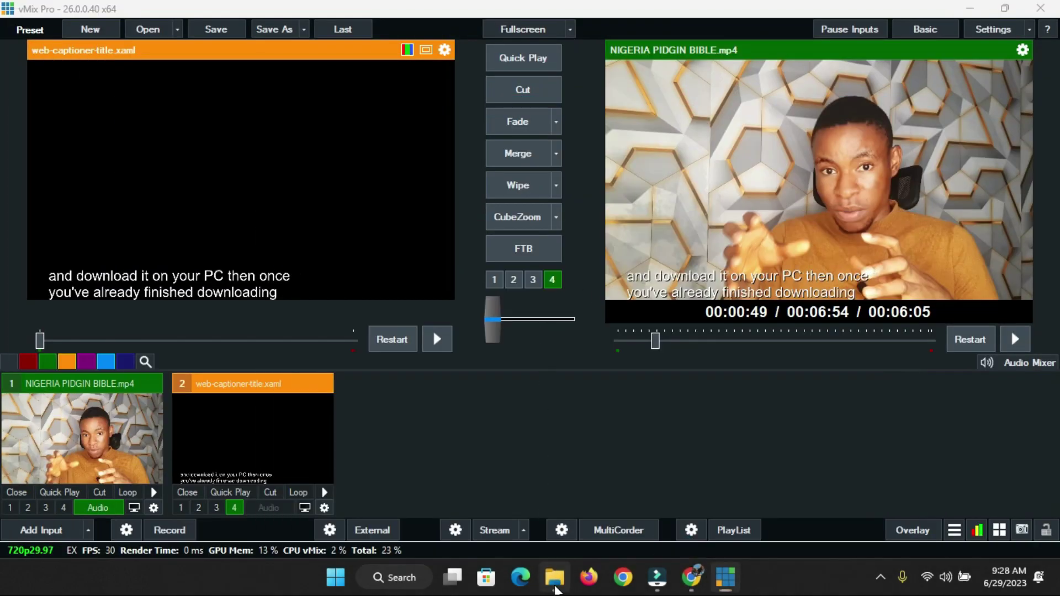
- Open web-captioner-title.xaml from the Downloads folder in Visual Studio Code and maximize the editor window
click(554, 577)
click(235, 289)
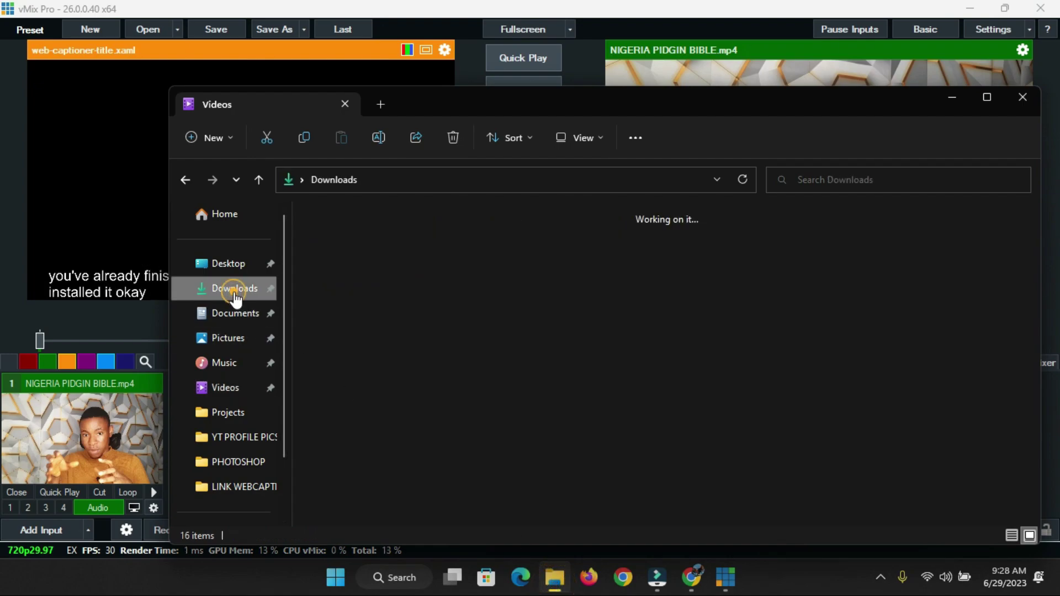
click(339, 263)
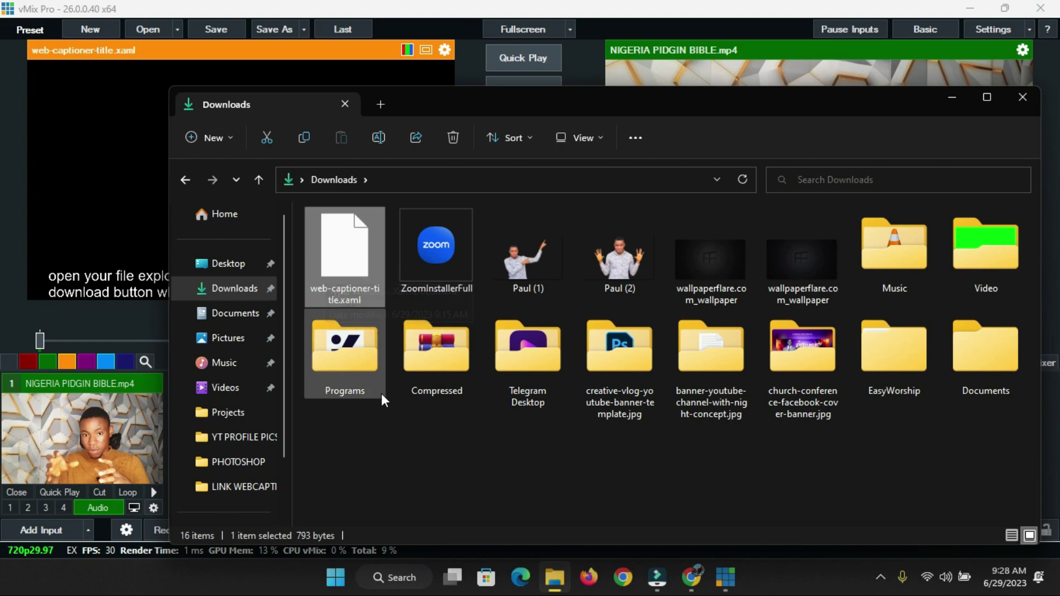
right_click(335, 258)
mouse_move(394, 310)
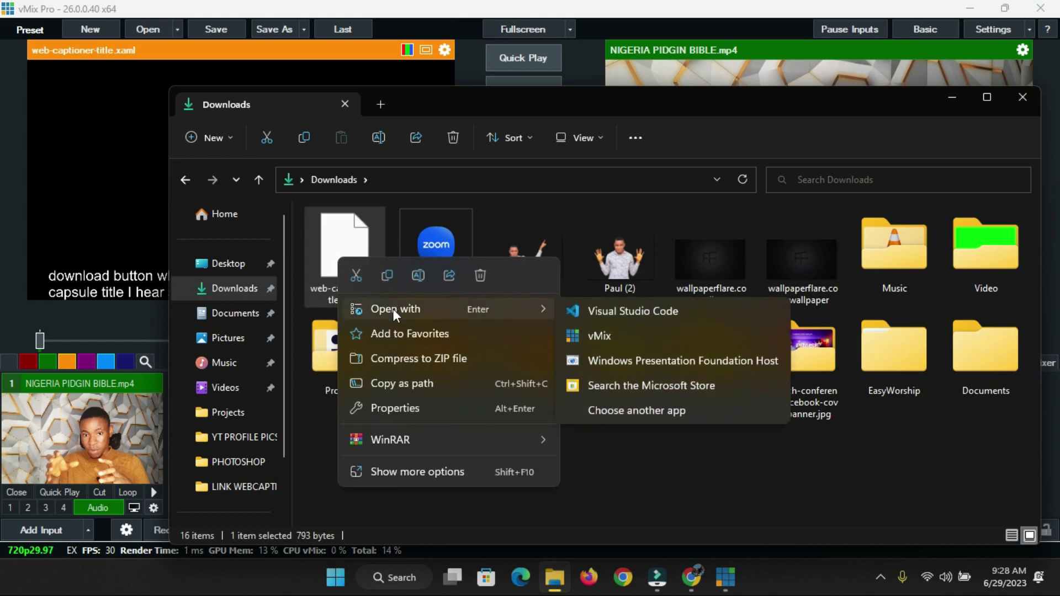
click(623, 317)
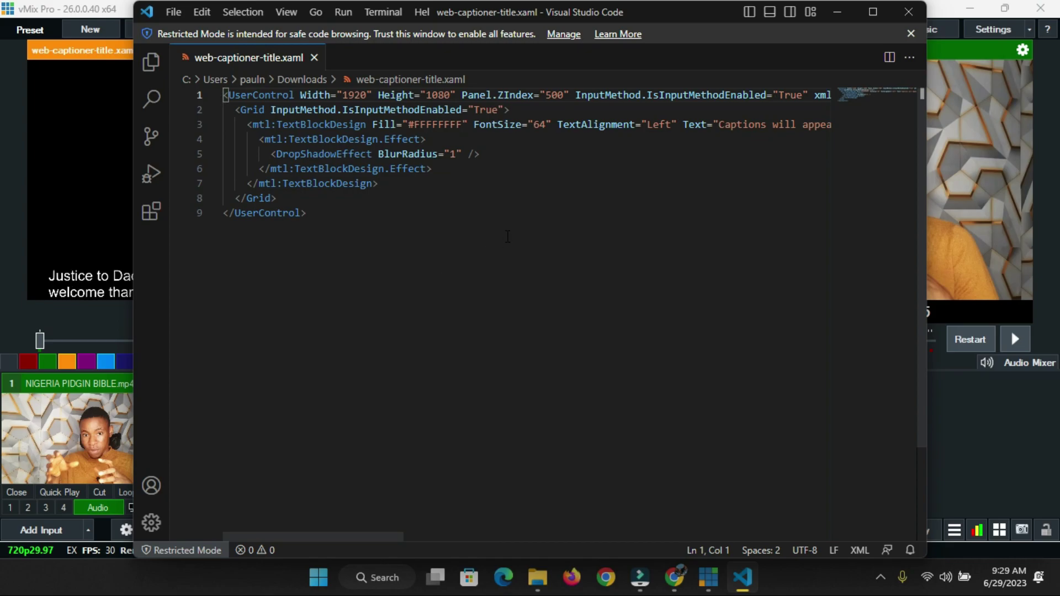
click(873, 11)
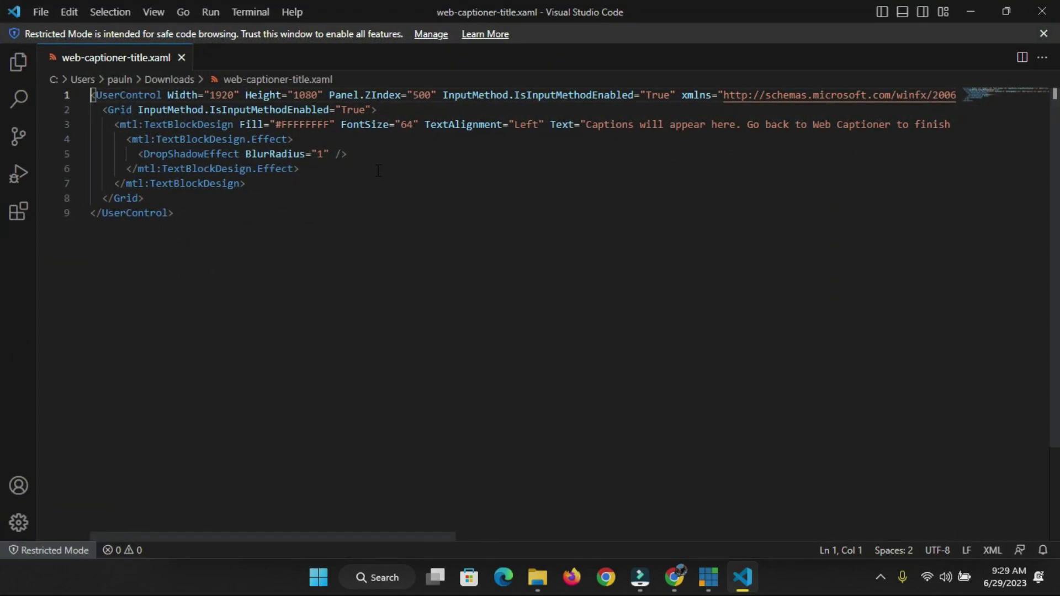
- Search the web in Chrome for "yellow color code", copy the hex code #FFFF00 and return to the XAML file
double_click(330, 127)
click(674, 577)
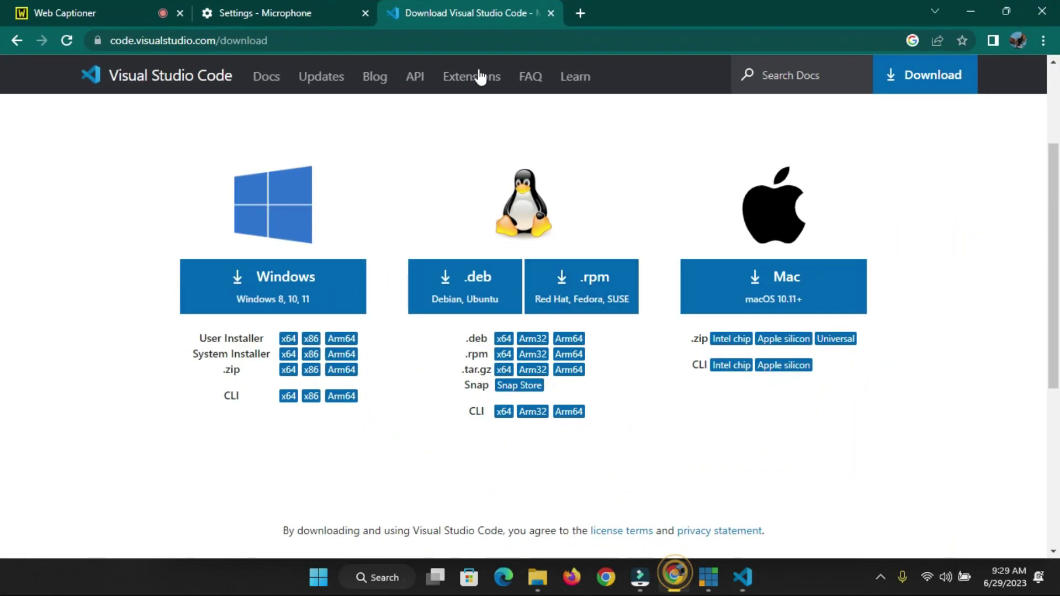
click(581, 5)
text(yellow color code)
key(Return)
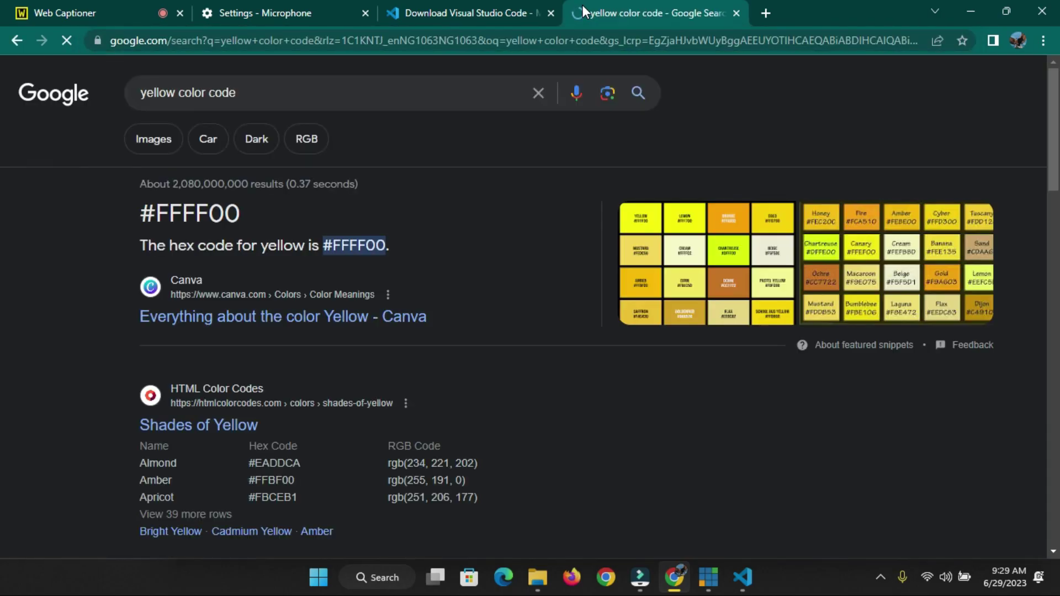
drag(243, 213, 98, 209)
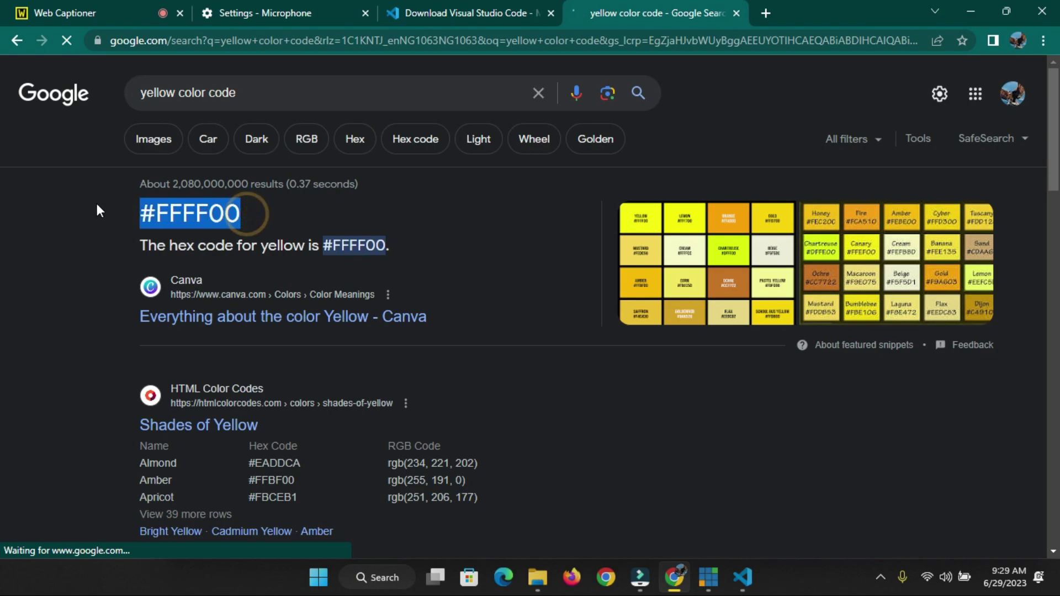
click(967, 9)
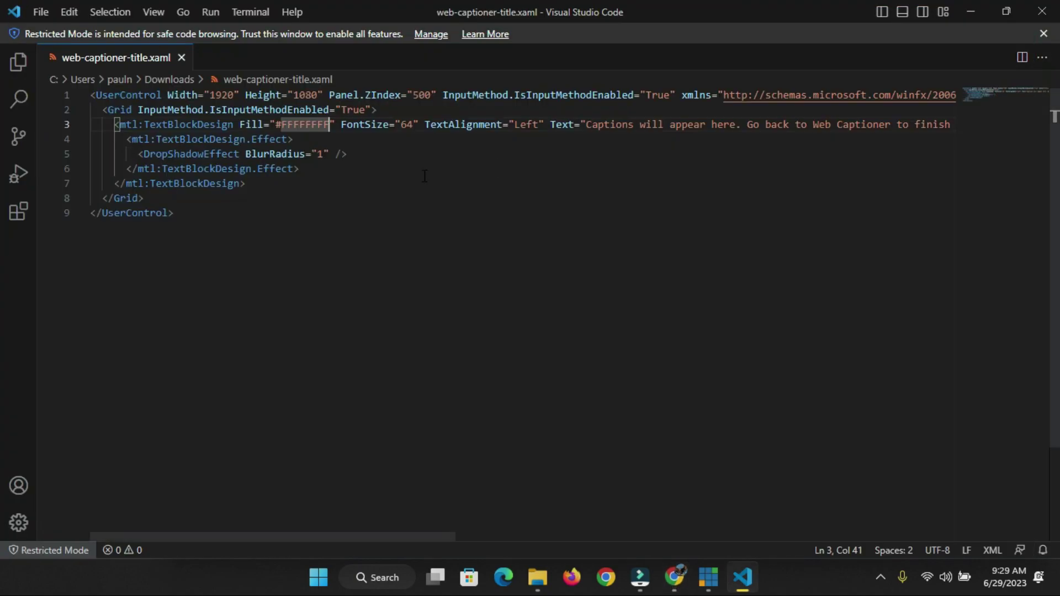
- Set the caption text block's Fill to #FFFF00 and its FontSize to 164
drag(276, 124, 329, 129)
text(#FFFF00)
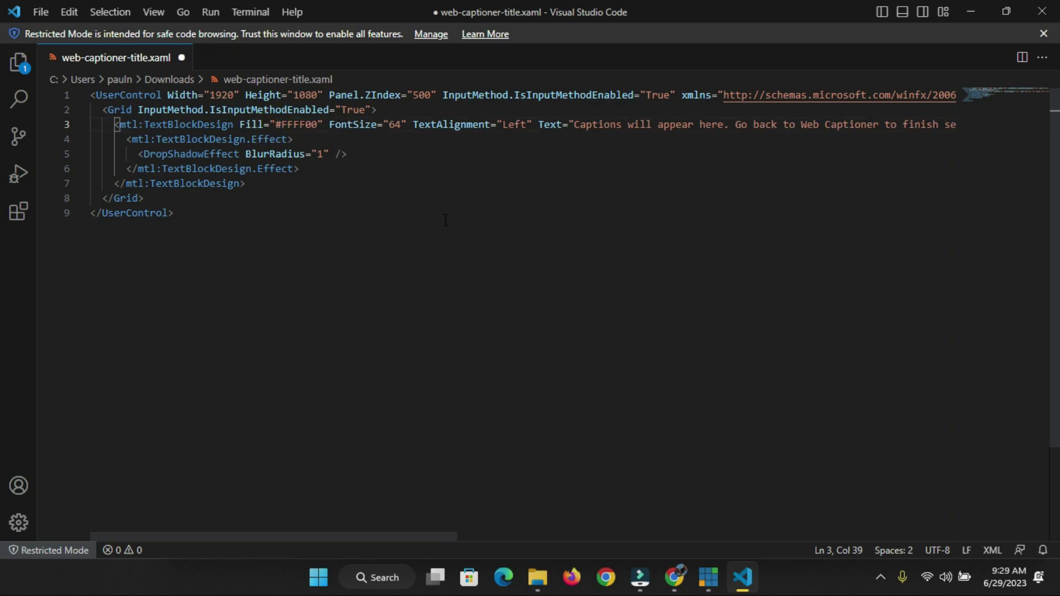
double_click(392, 128)
text(1)
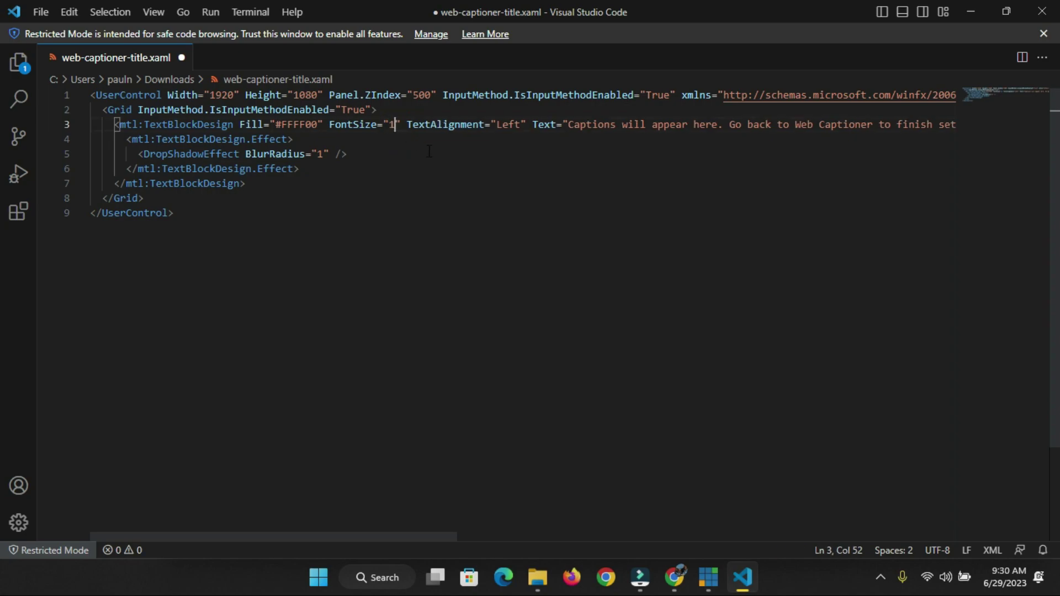
text(64)
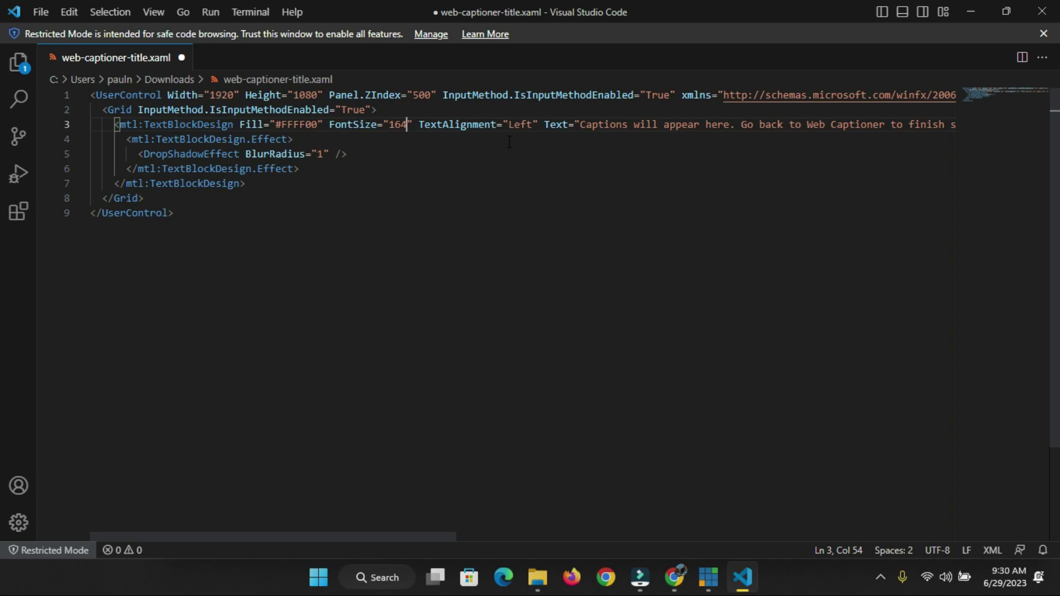
- Set both TextAlignment and HorizontalAlignment of the caption text block to center
drag(508, 124, 534, 126)
text(center)
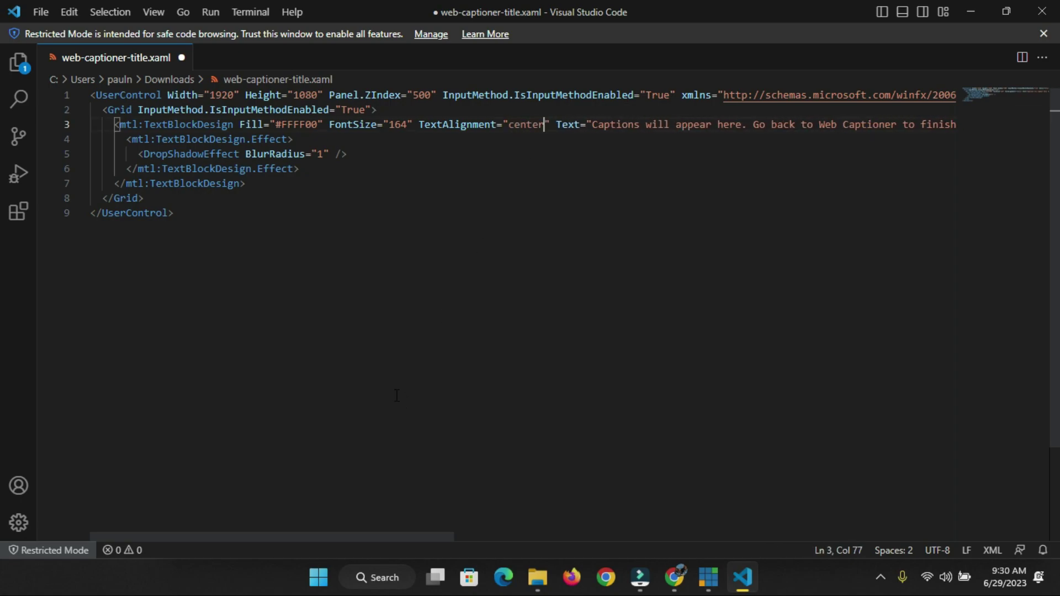
drag(273, 535, 712, 562)
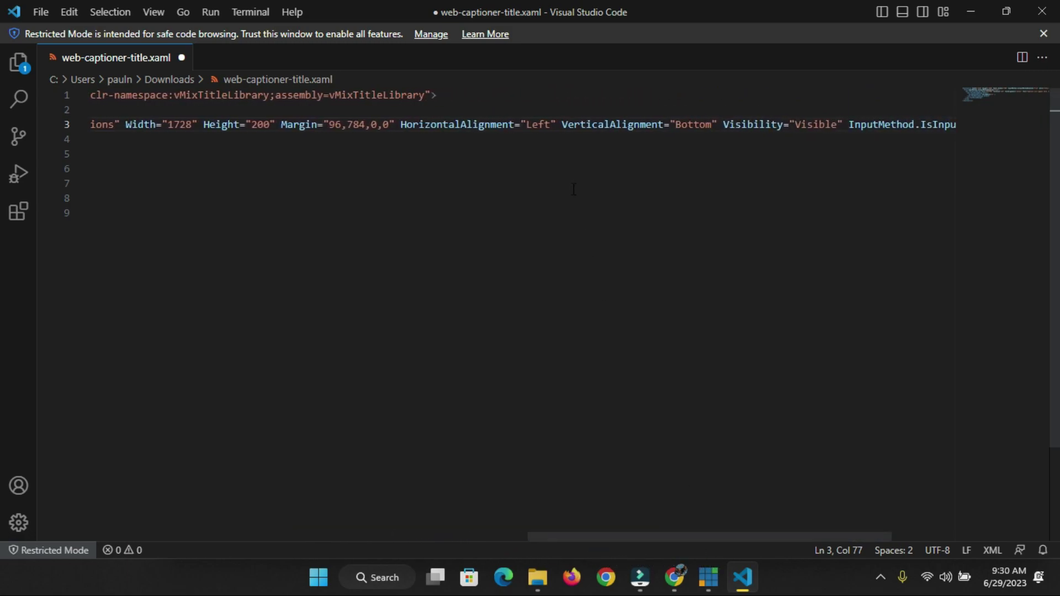
double_click(552, 123)
text(center)
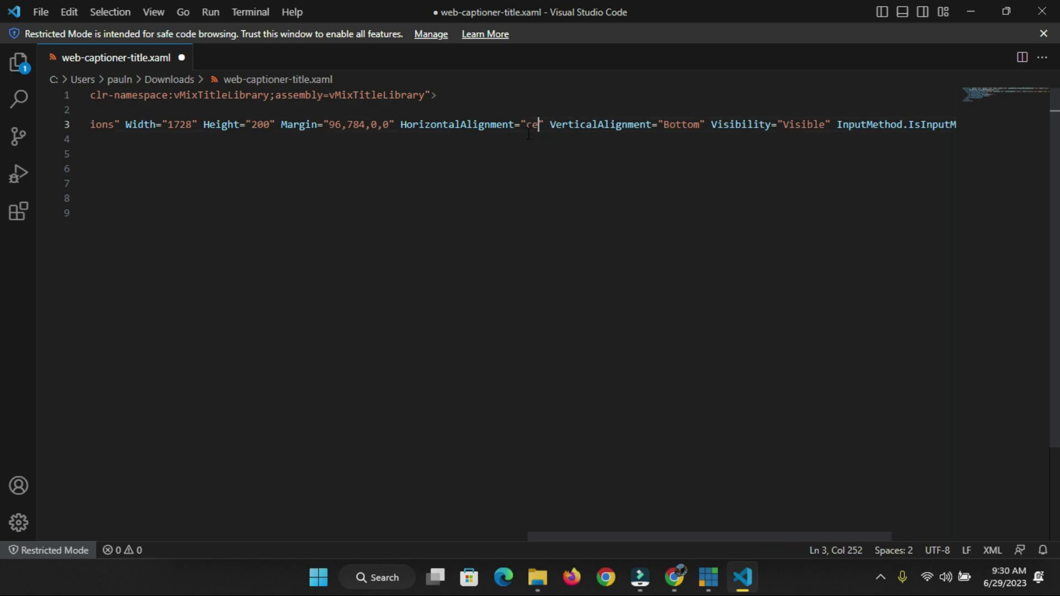
drag(615, 538, 94, 504)
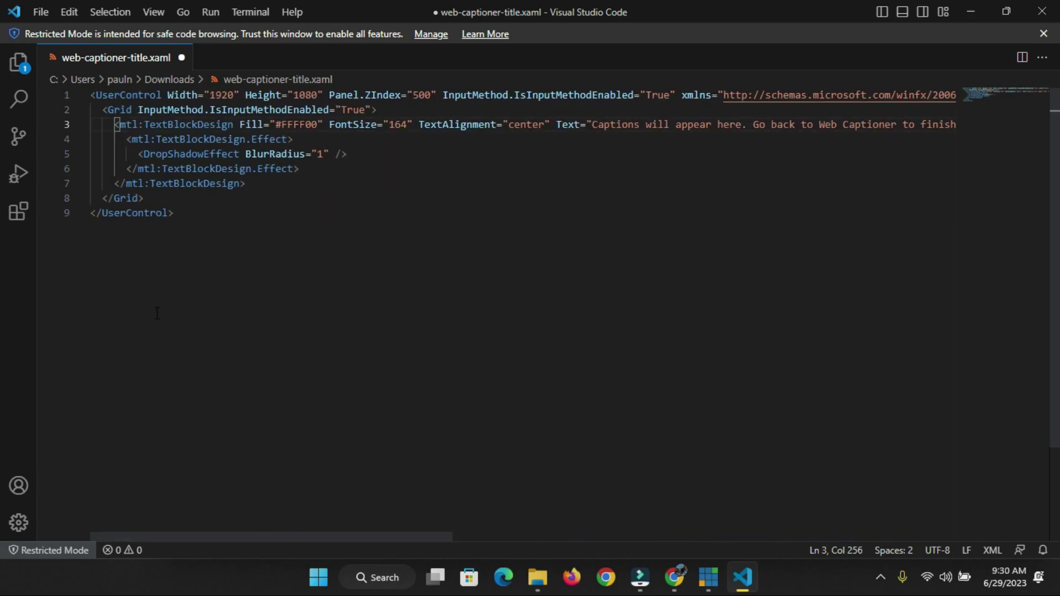
- Save web-captioner-title.xaml and close Visual Studio Code
click(32, 13)
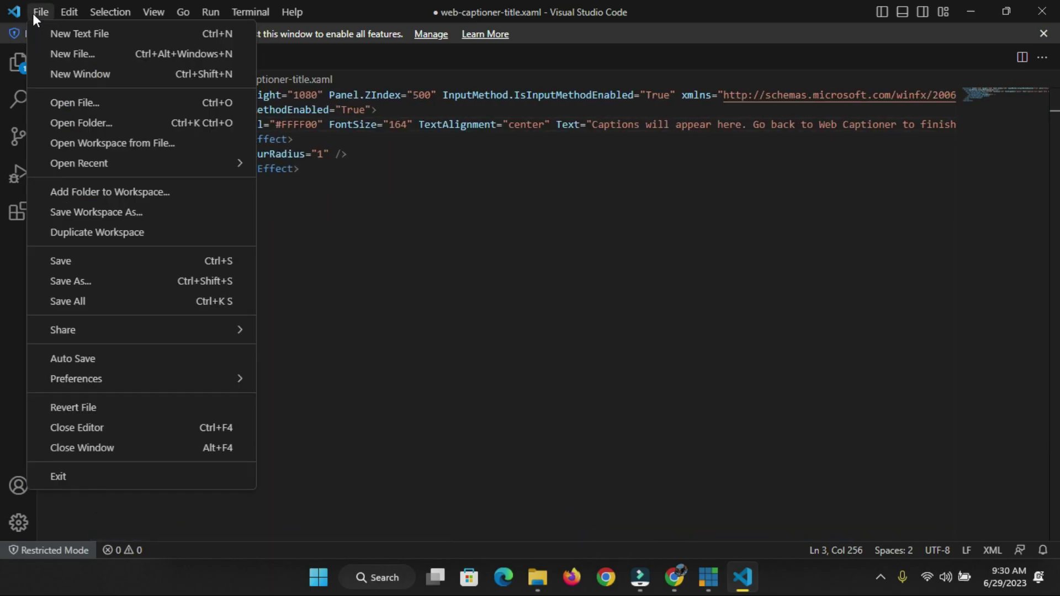
click(78, 266)
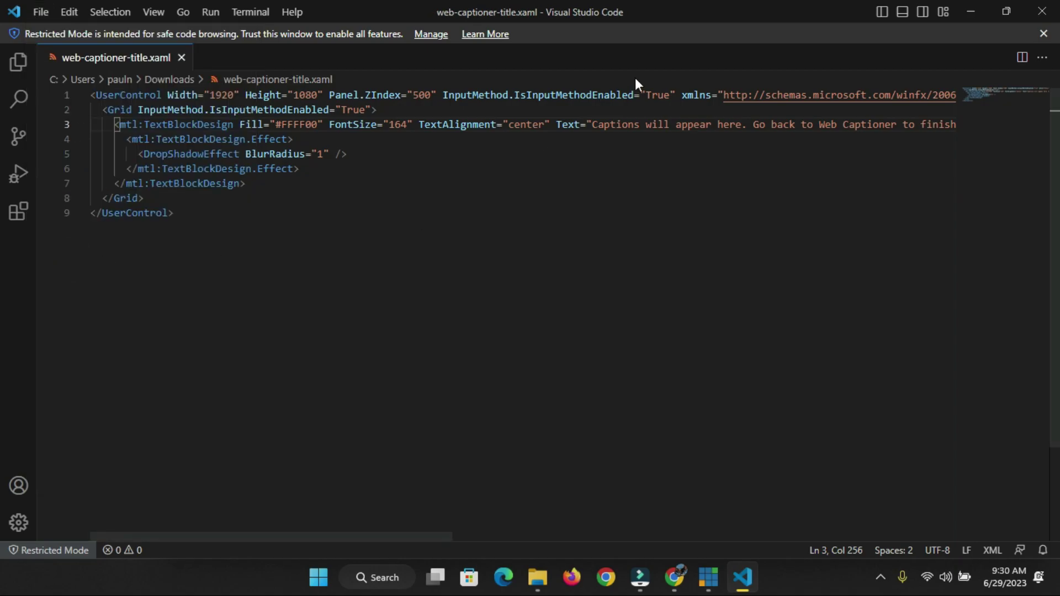
click(1045, 12)
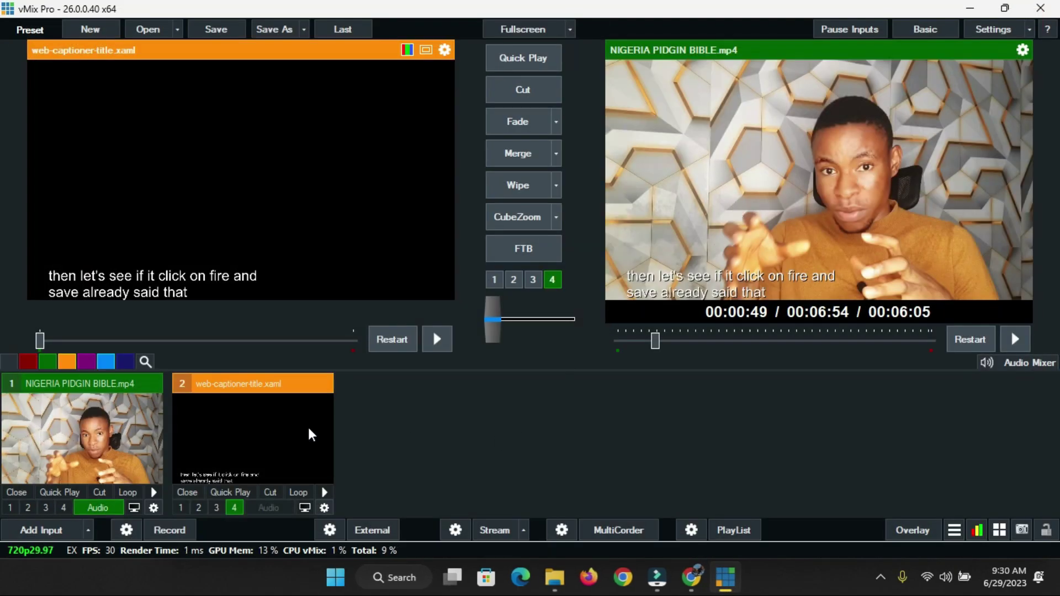
- Remove the old caption title input from vMix and add the edited web-captioner-title.xaml from the Downloads folder
click(187, 492)
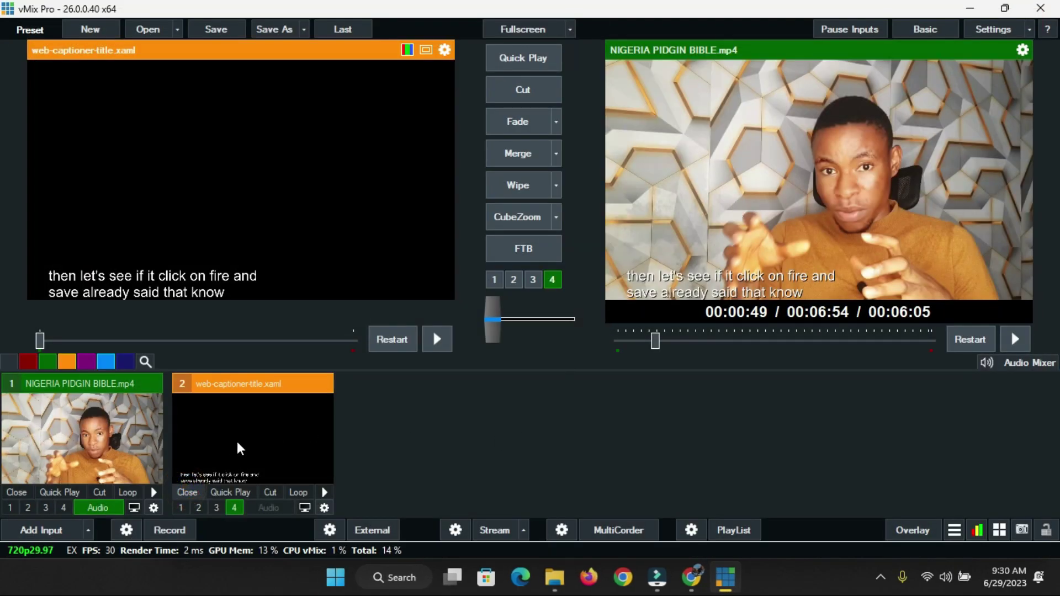
click(554, 577)
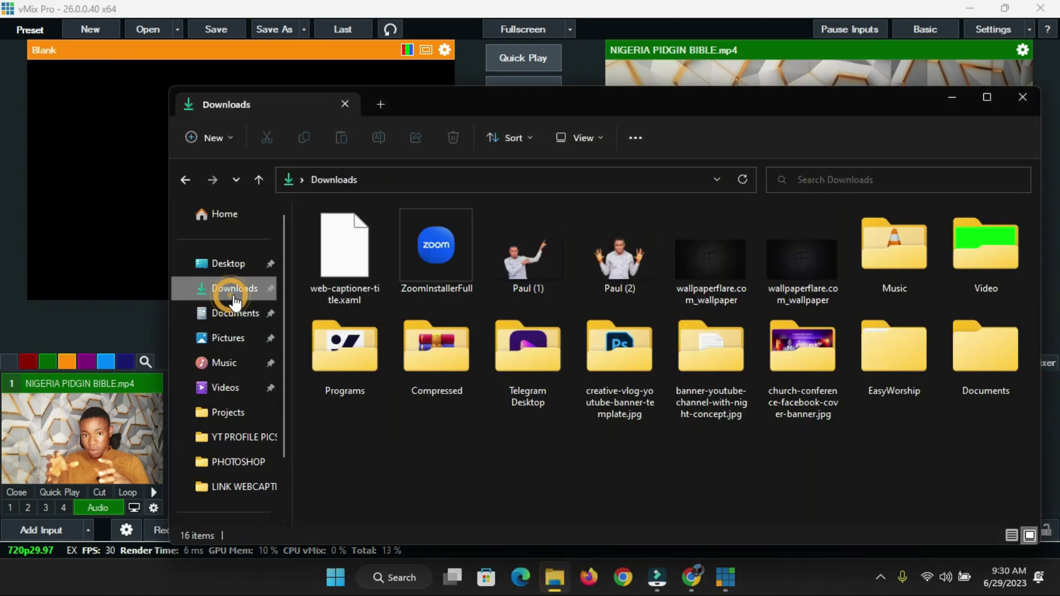
click(341, 263)
drag(61, 432, 69, 312)
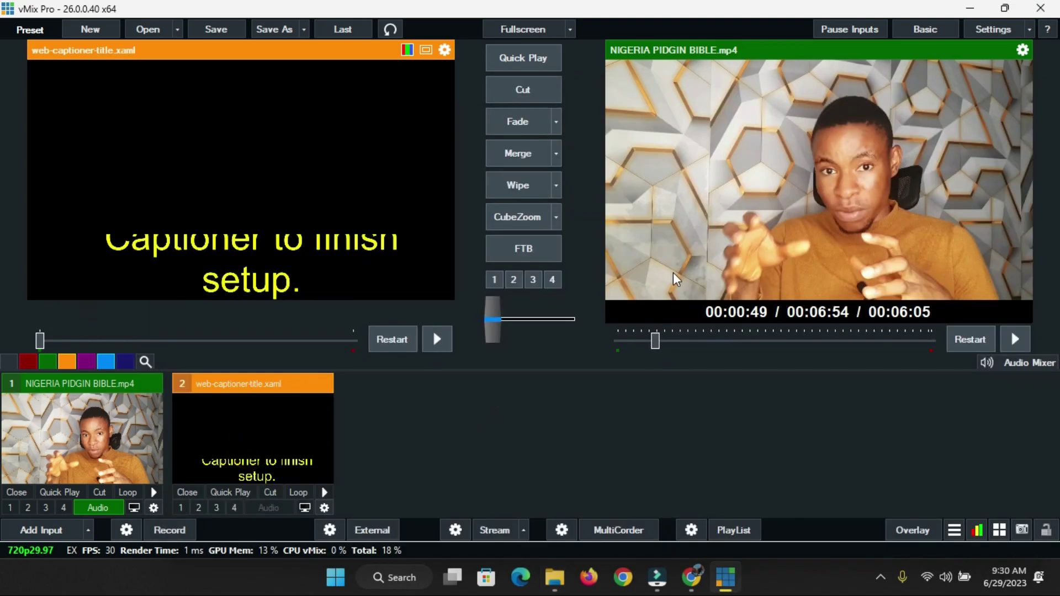
- Open and close the vMix settings, switch to Web Captioner to stop captioning and dismiss the donation request
click(981, 32)
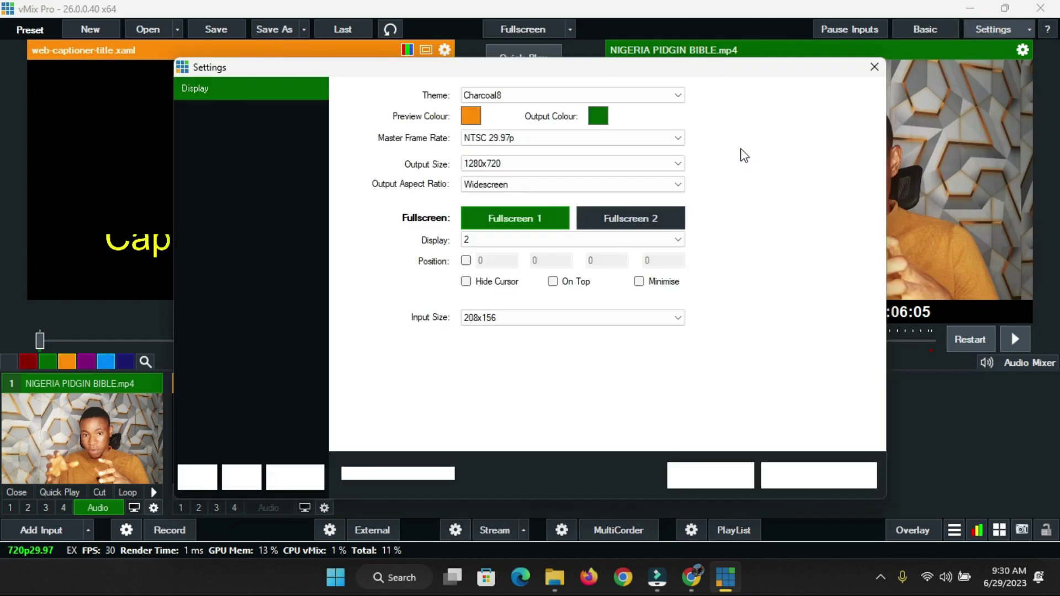
click(871, 66)
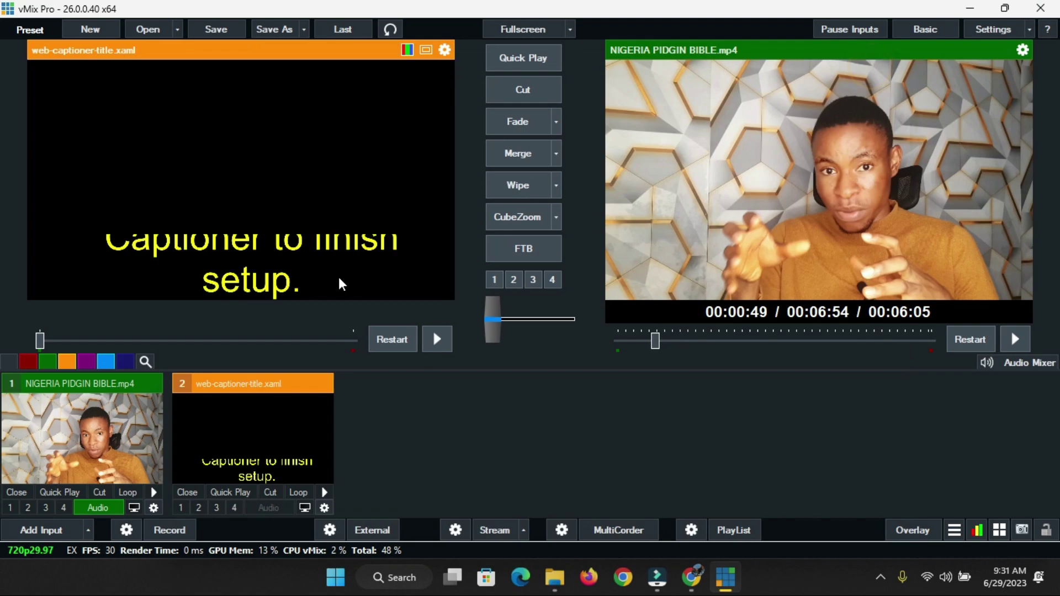
click(691, 577)
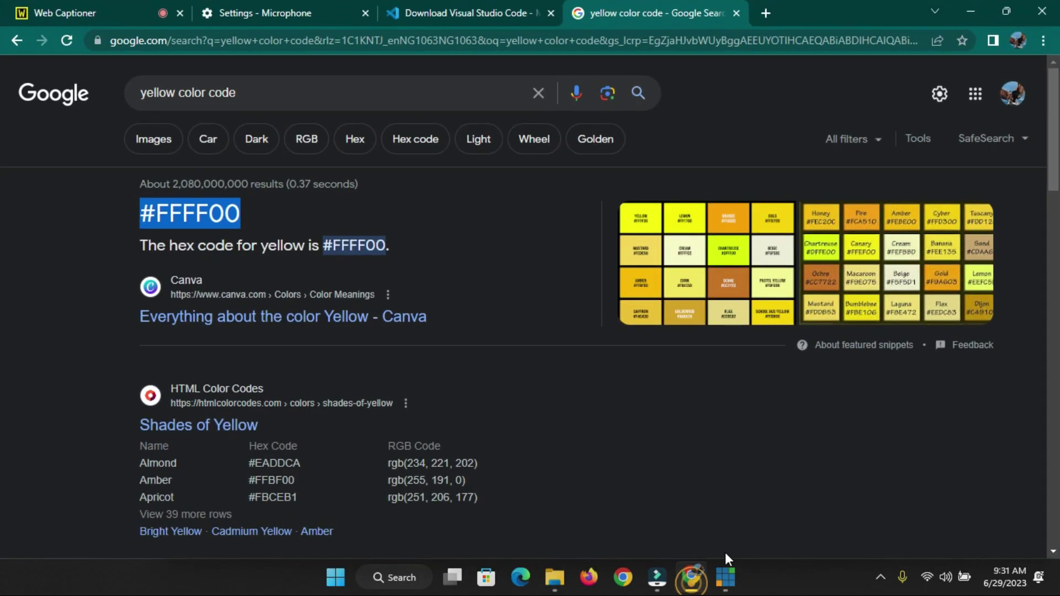
click(114, 8)
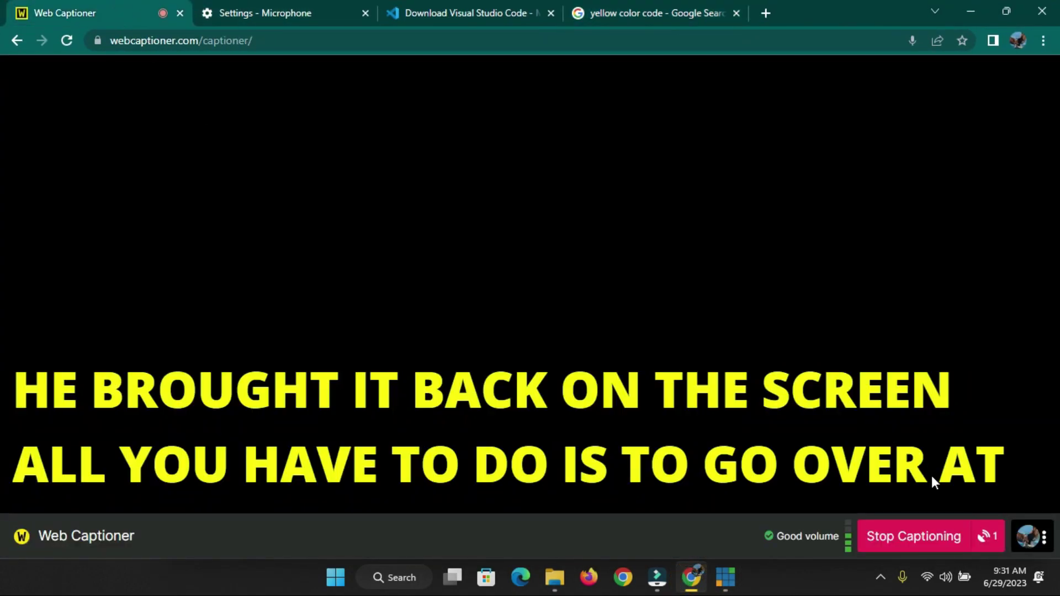
click(929, 538)
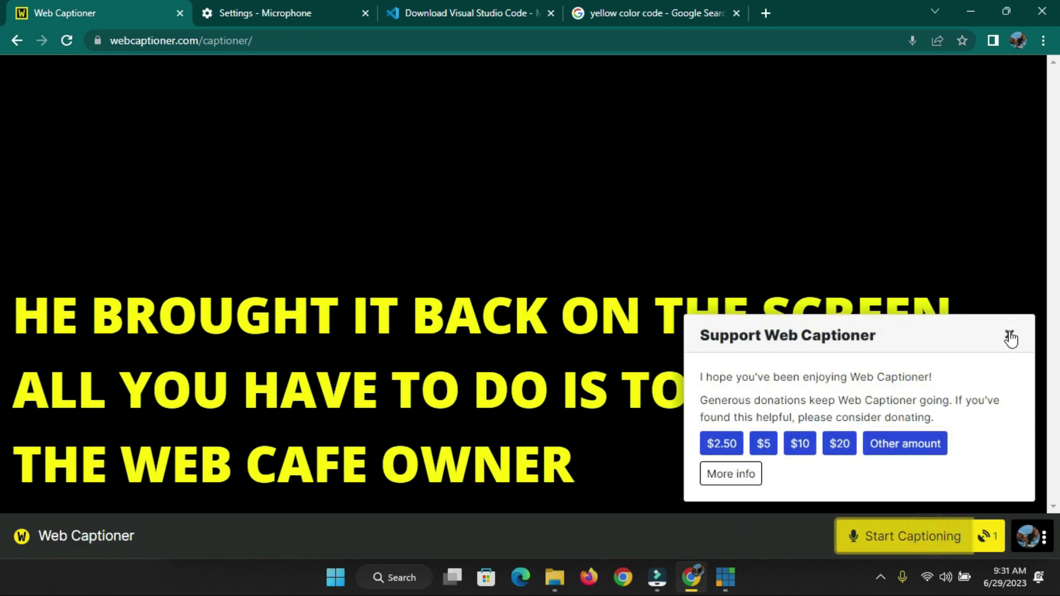
click(1007, 332)
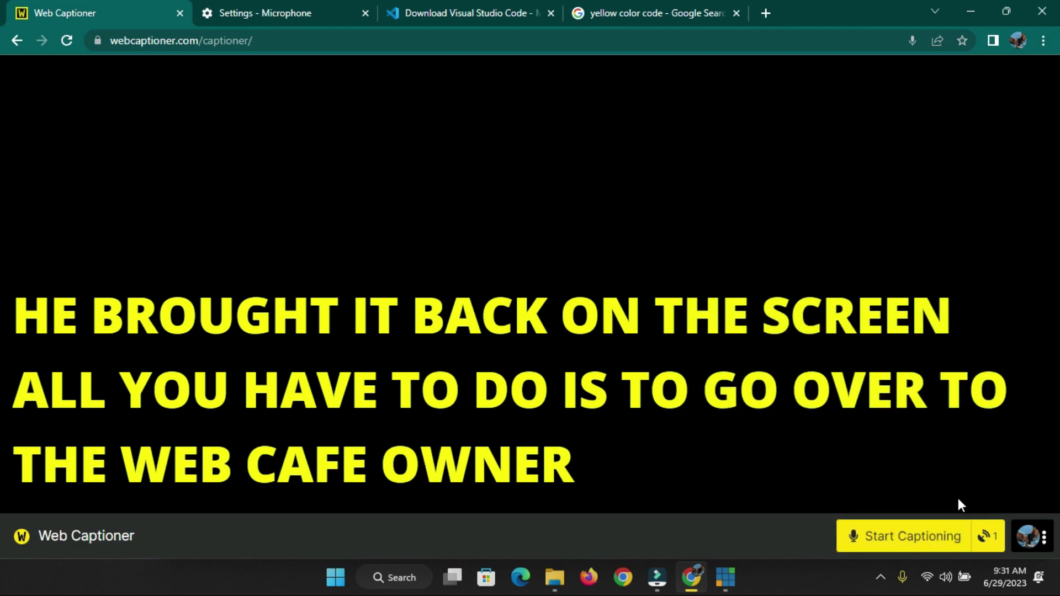
click(1026, 538)
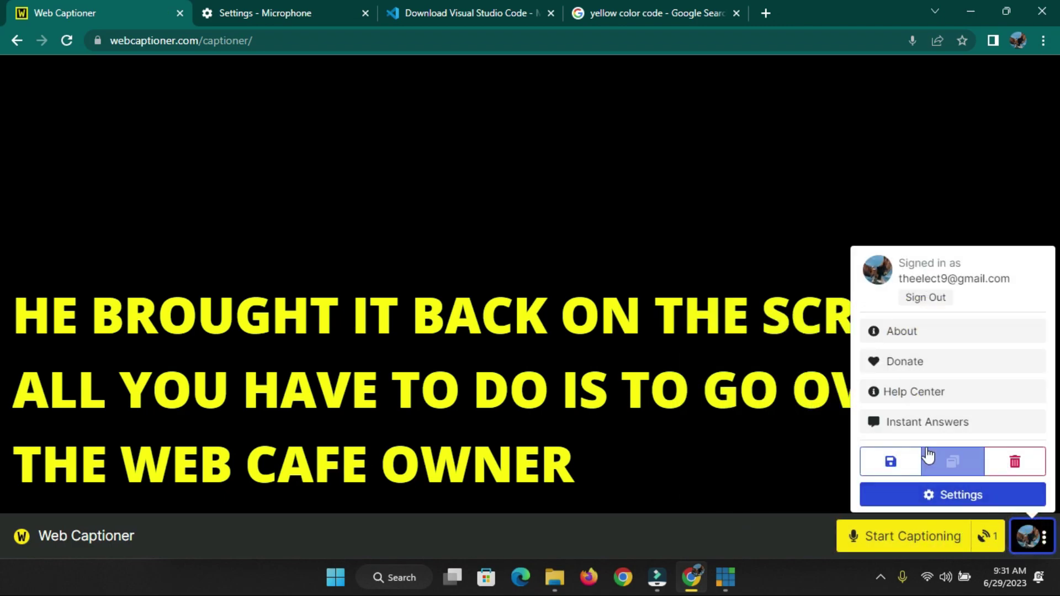
click(927, 496)
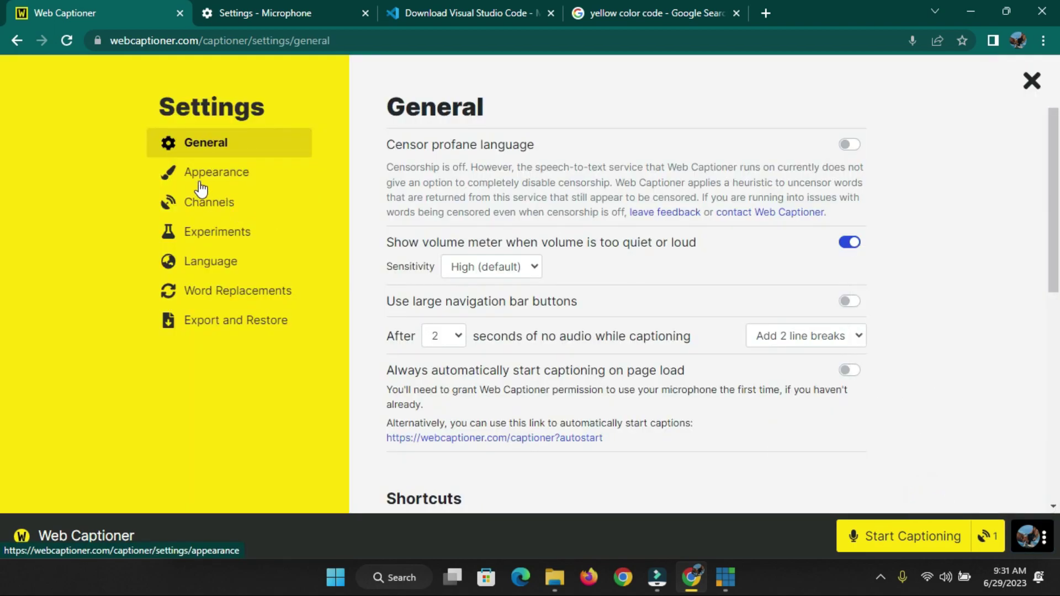
click(208, 202)
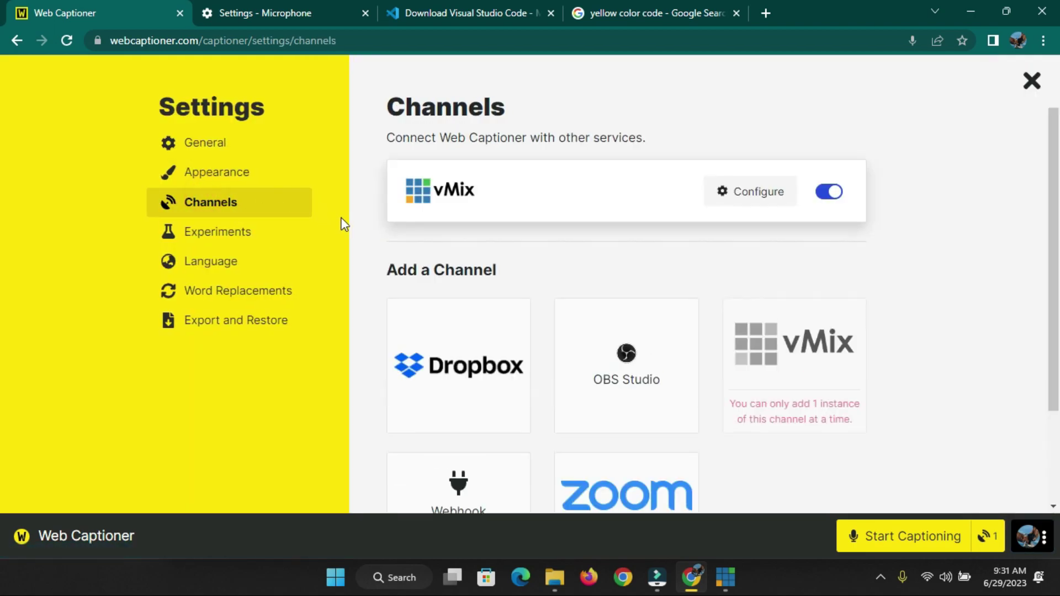
click(739, 197)
scroll(666, 428, down, 3)
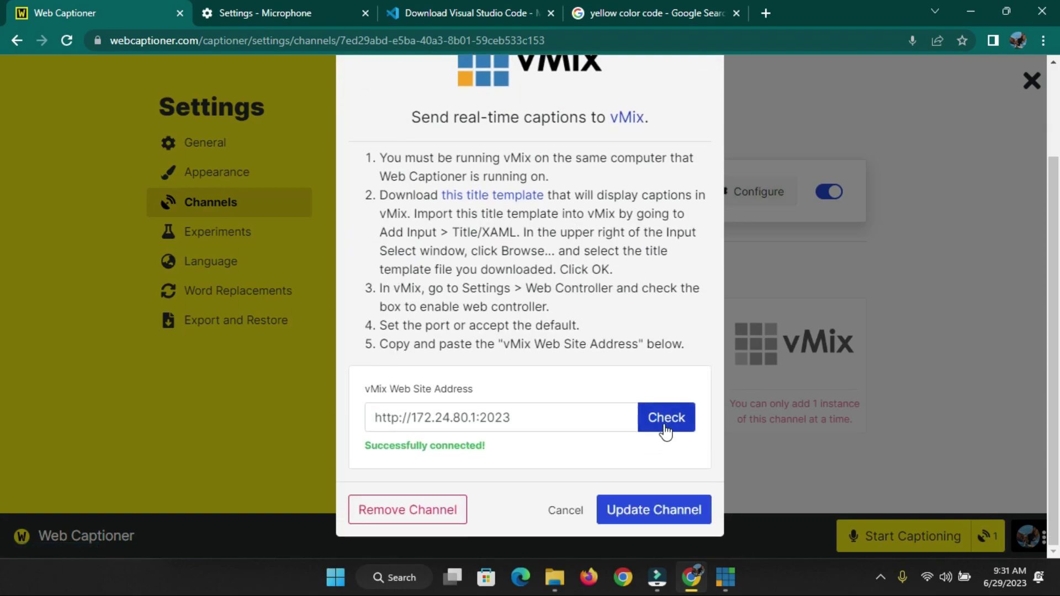
click(653, 532)
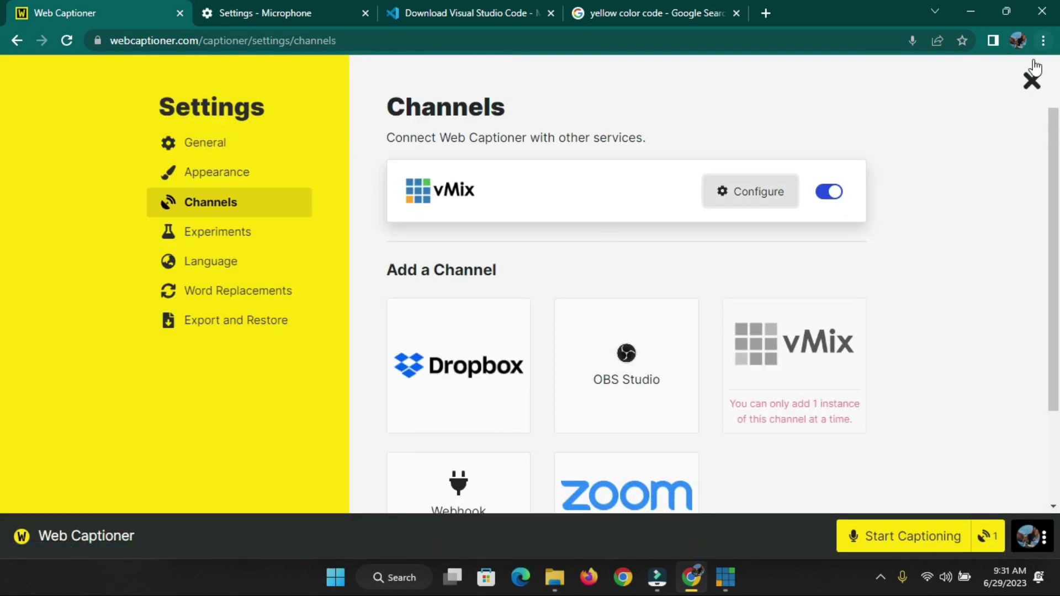
click(1031, 82)
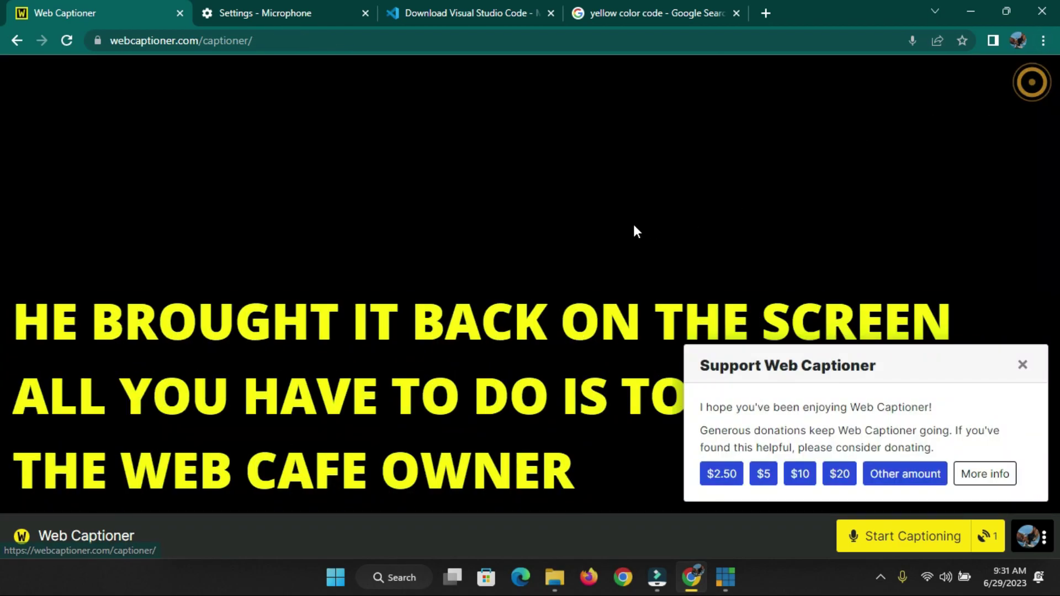
- Dismiss the donation request, start captioning and switch to vMix to view the live captions
click(1023, 366)
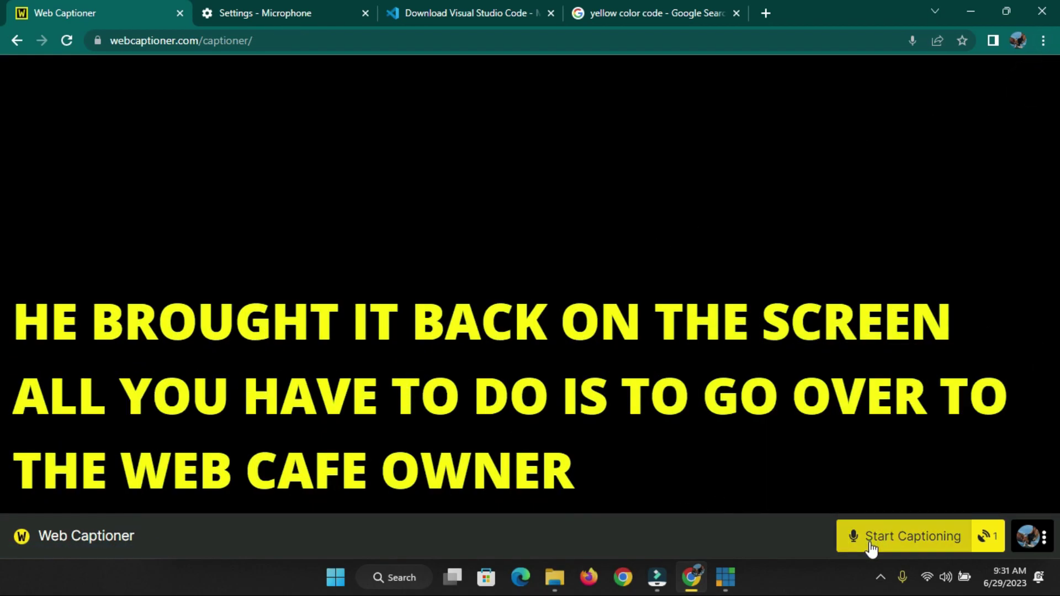
click(888, 542)
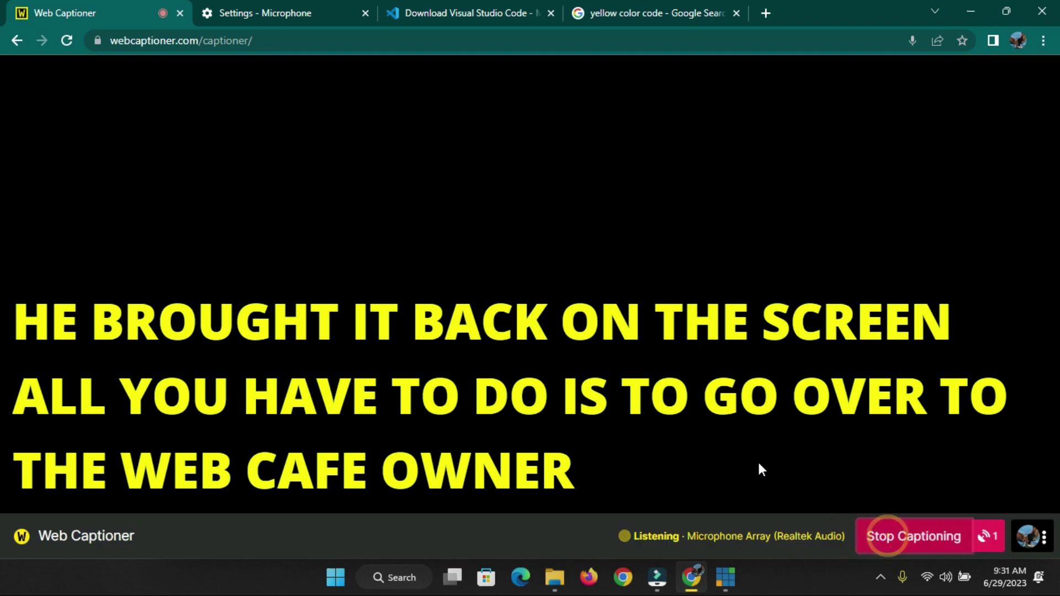
click(729, 583)
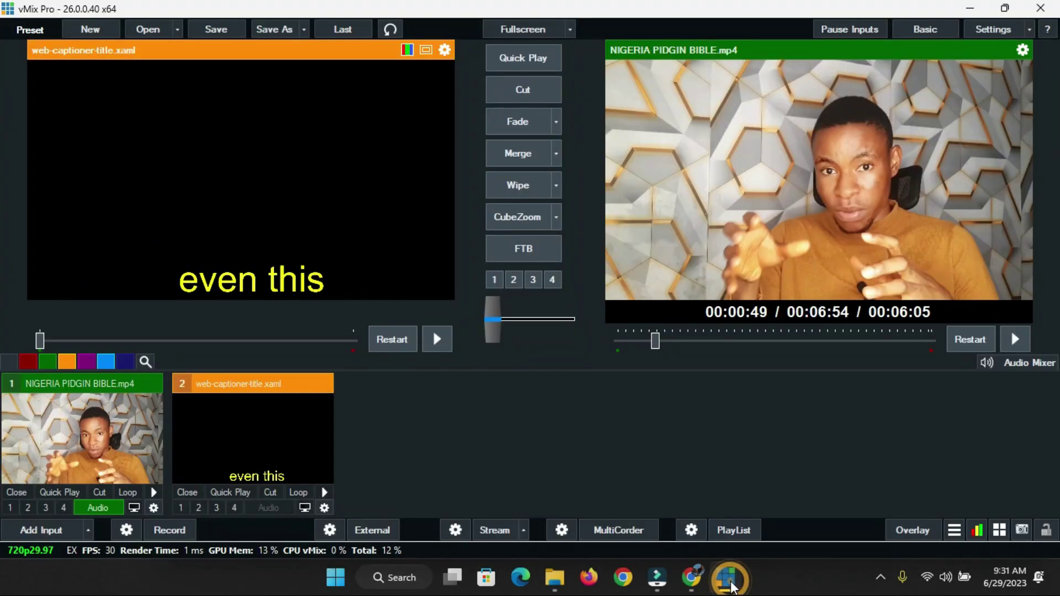
click(303, 436)
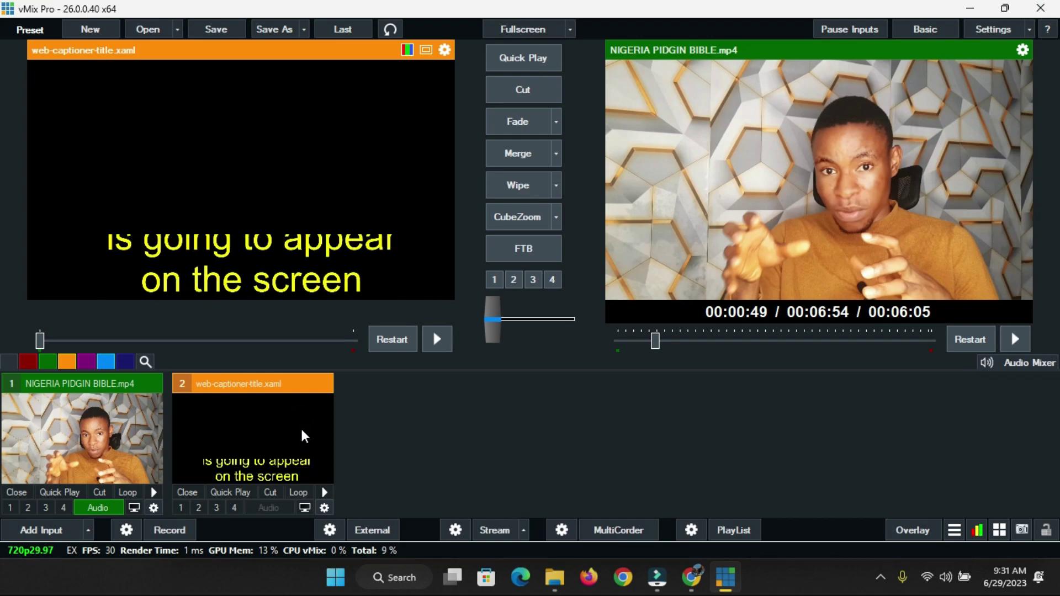
- Open web-captioner-title.xaml from the Downloads folder in Visual Studio Code, making it always the app for .xaml files
click(558, 574)
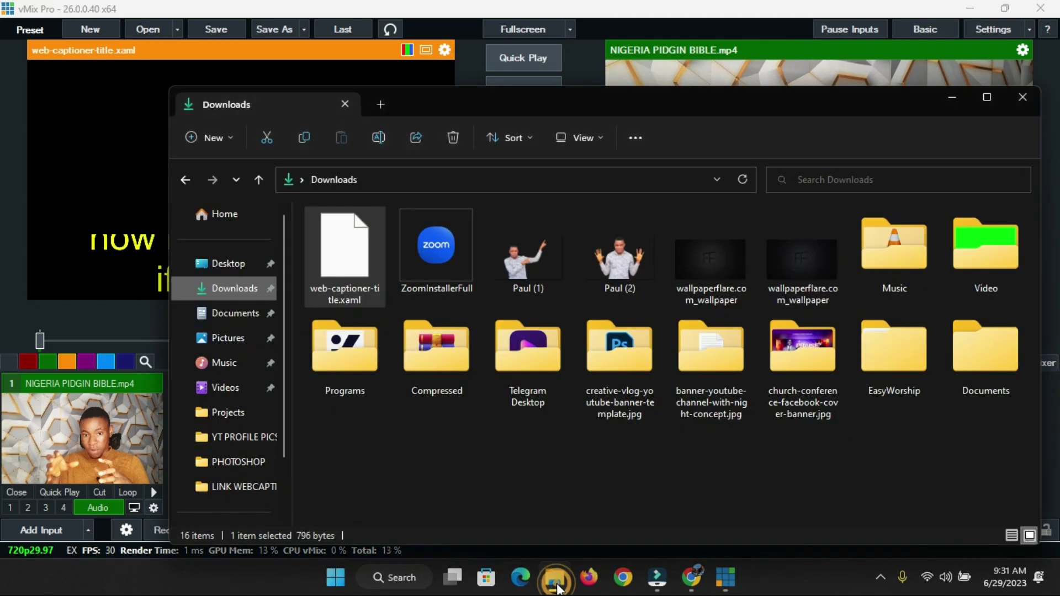
right_click(343, 263)
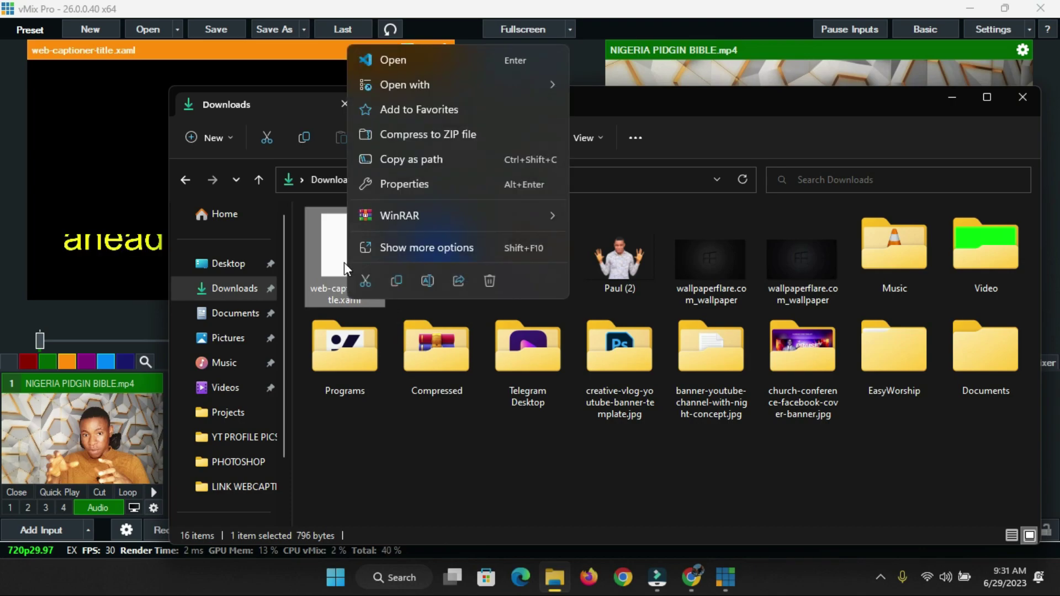
mouse_move(418, 88)
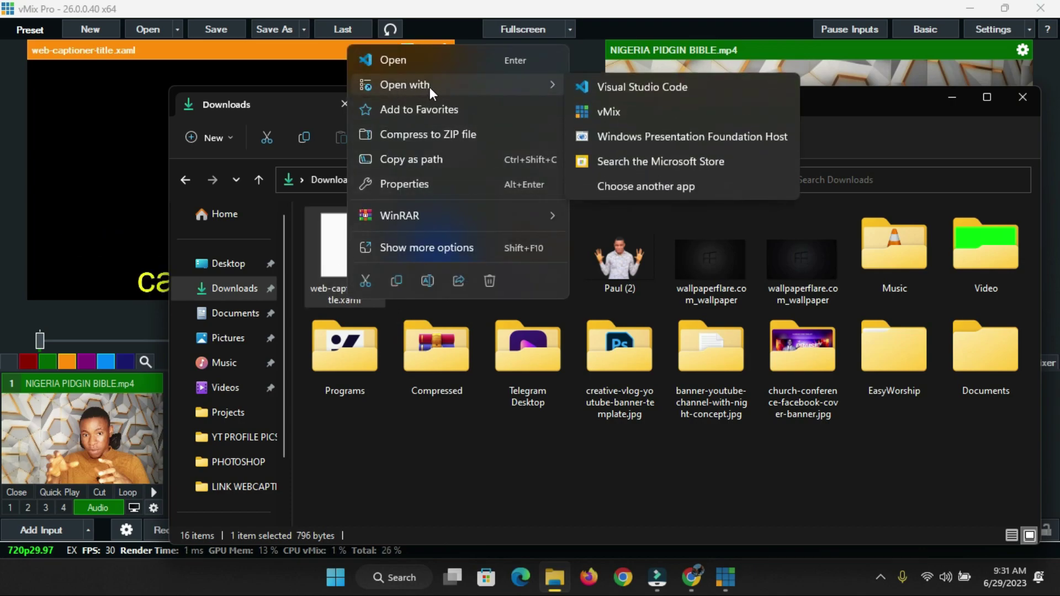
click(631, 91)
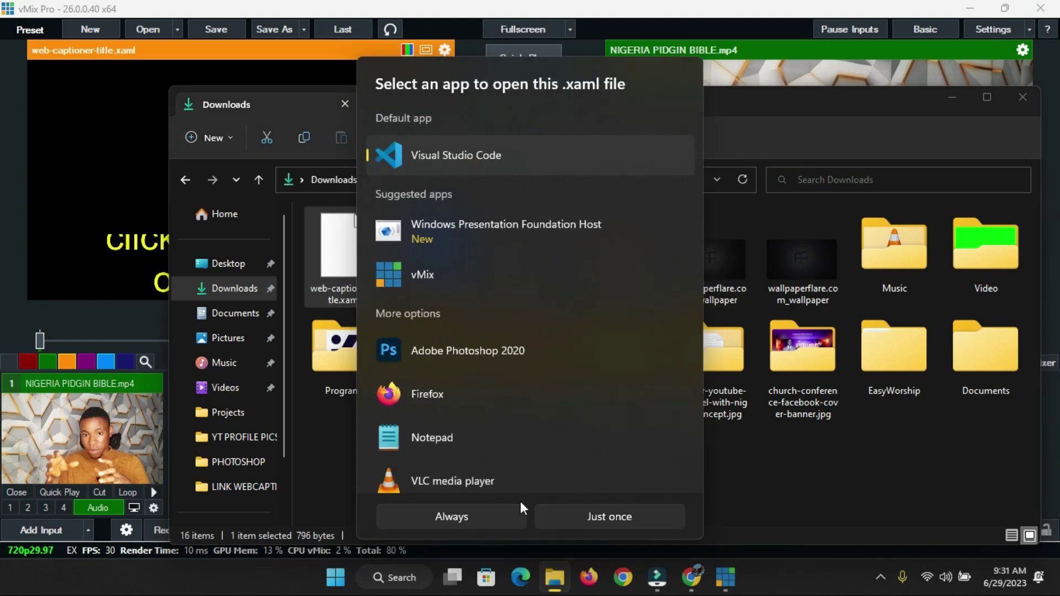
click(474, 517)
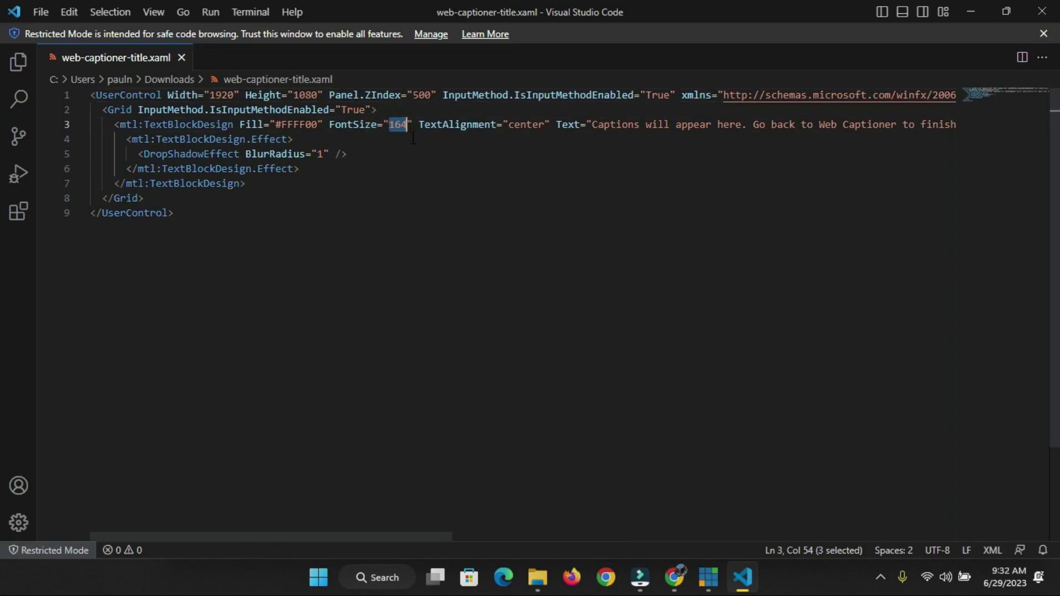
- Set the caption text block's FontSize to 89, save the file and close Visual Studio Code
text(8)
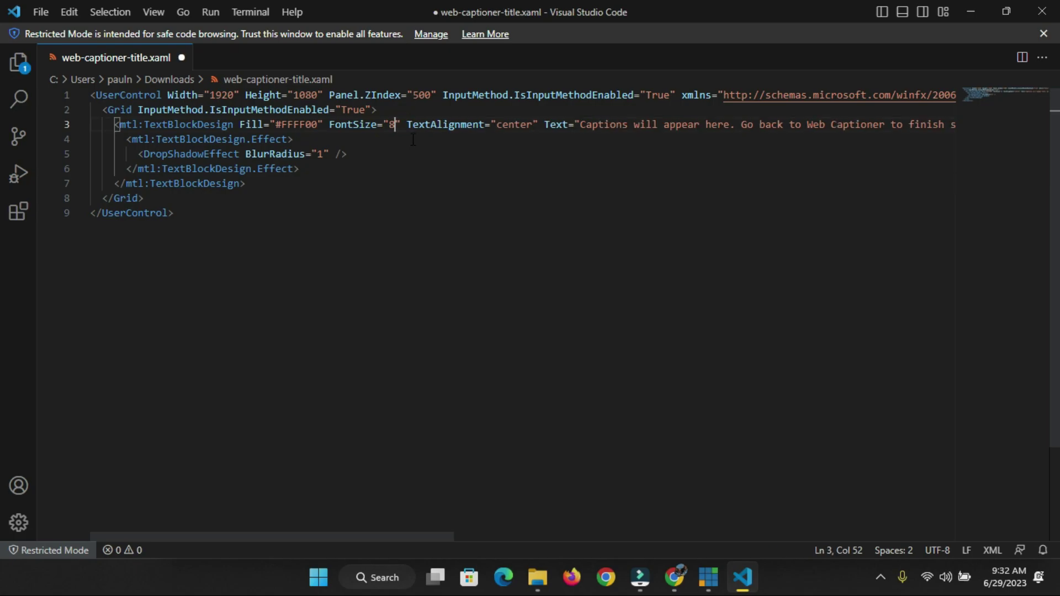
text(9)
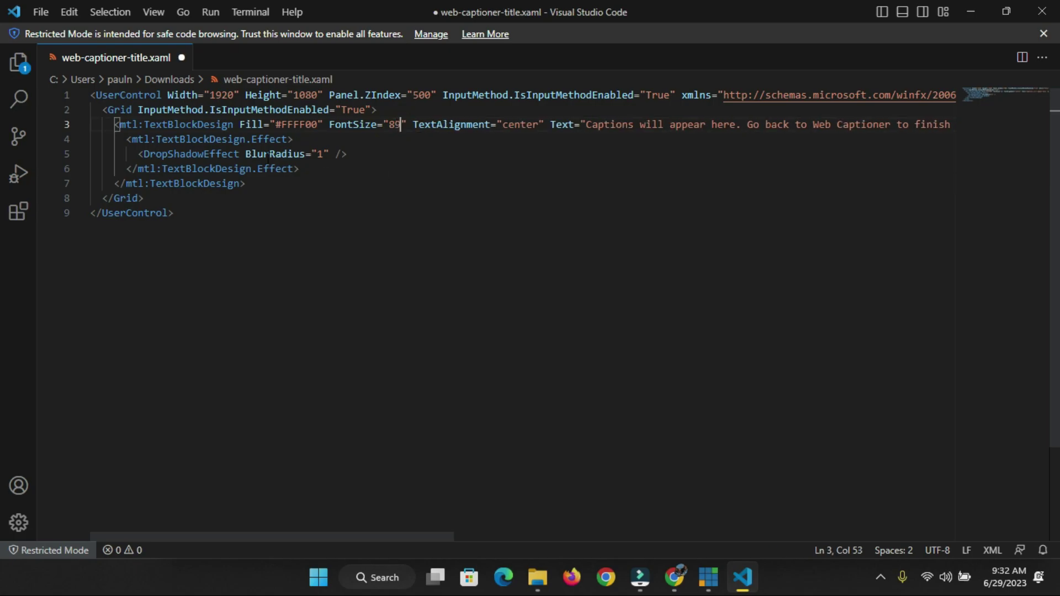
click(38, 13)
click(80, 258)
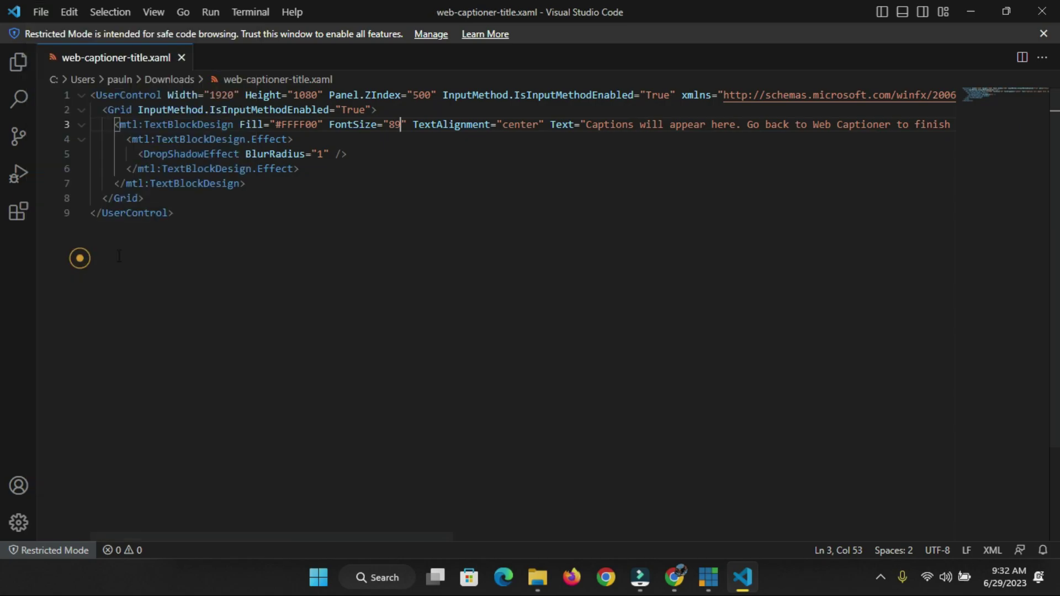
click(1049, 13)
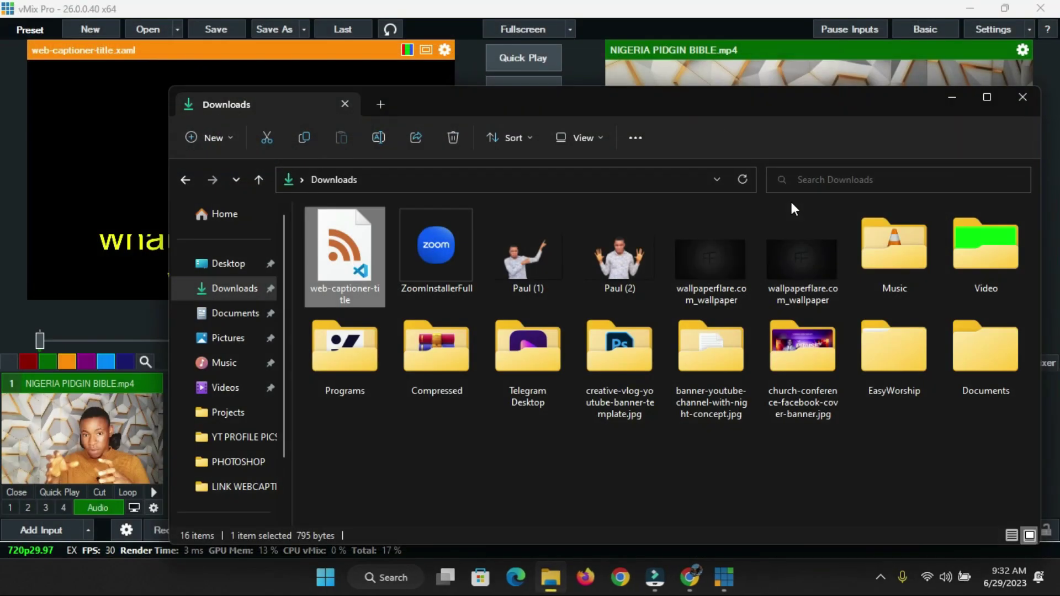
- Replace the caption title input in vMix with the updated web-captioner-title.xaml from the Downloads folder
click(124, 267)
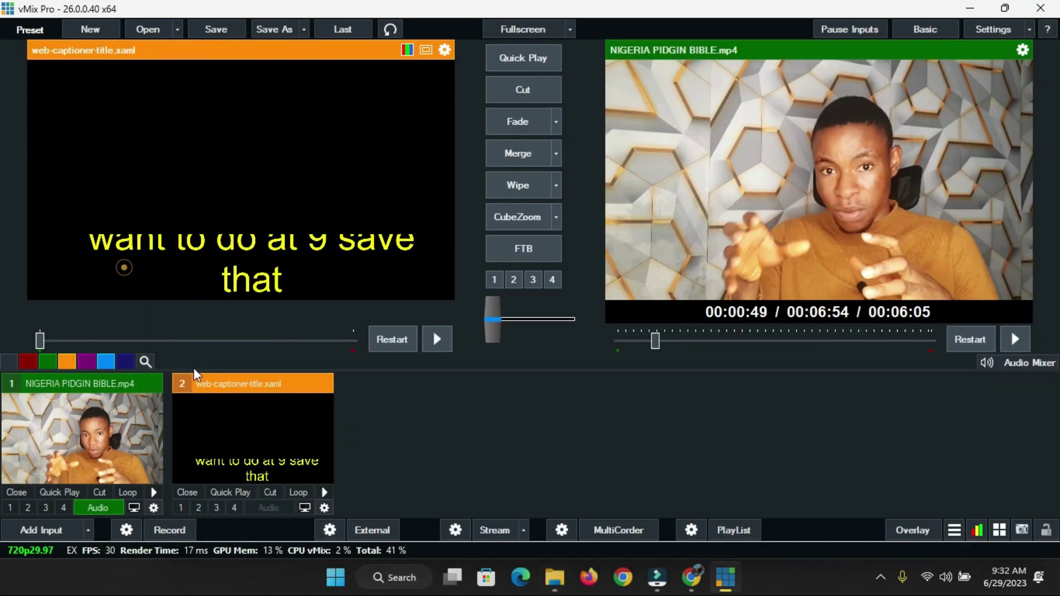
click(185, 492)
click(554, 577)
drag(372, 303, 79, 469)
click(74, 310)
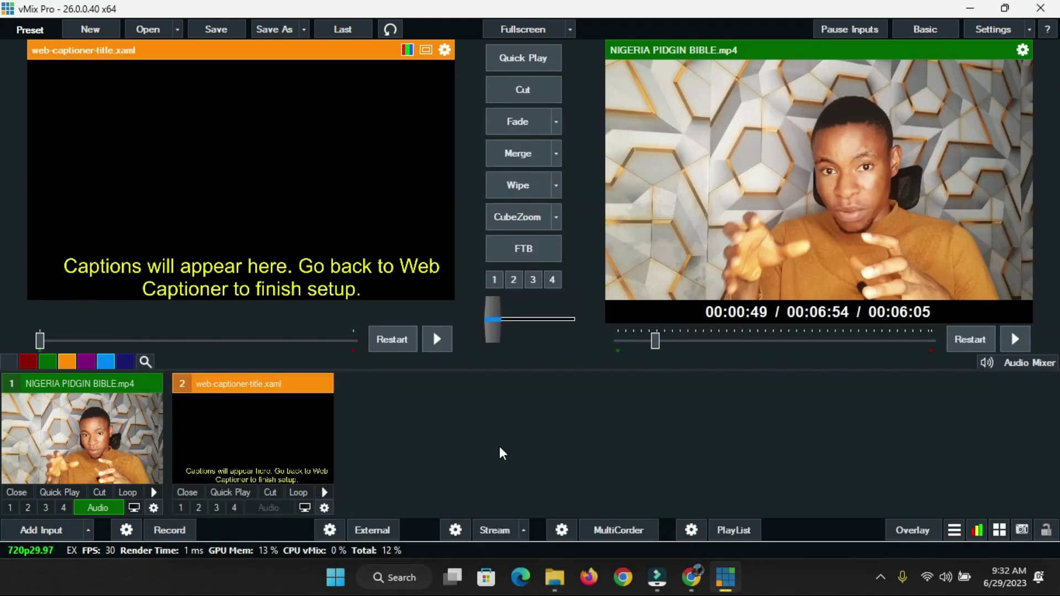
- Stop captioning in Web Captioner and update its vMix channel again to reconnect the new title
click(699, 590)
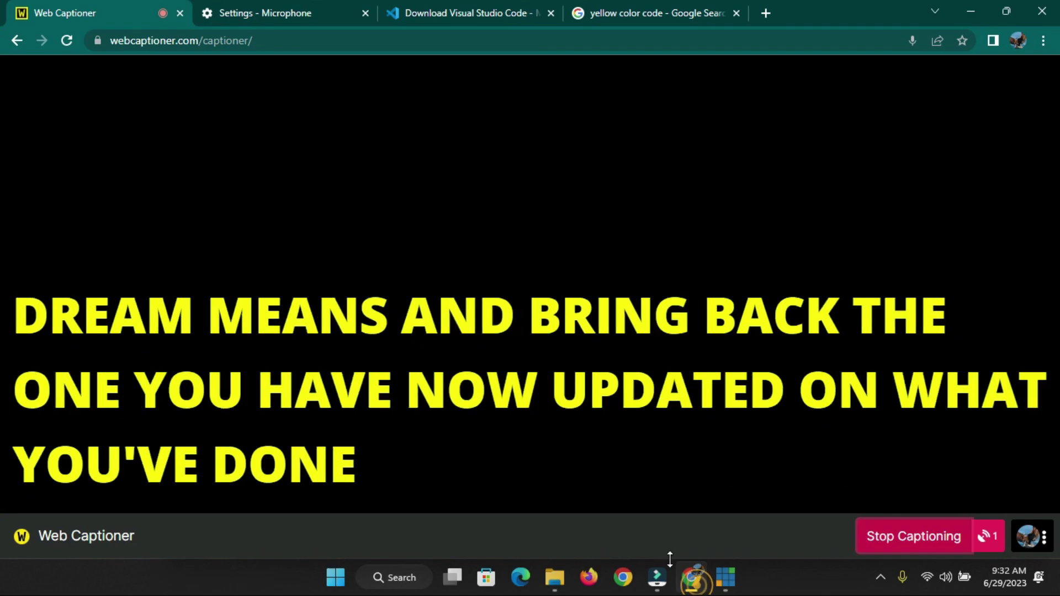
click(914, 541)
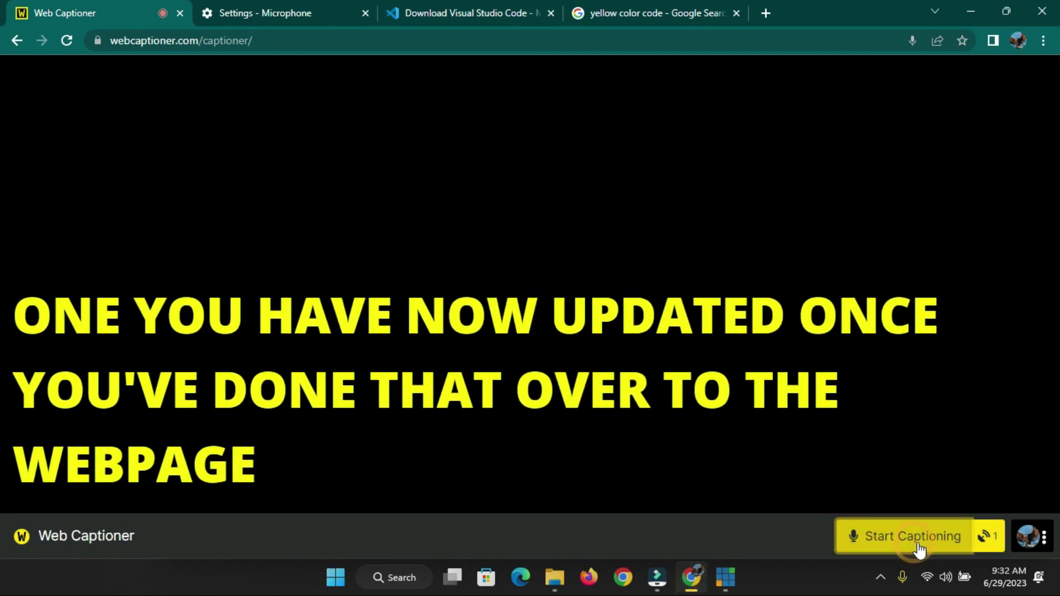
click(1030, 539)
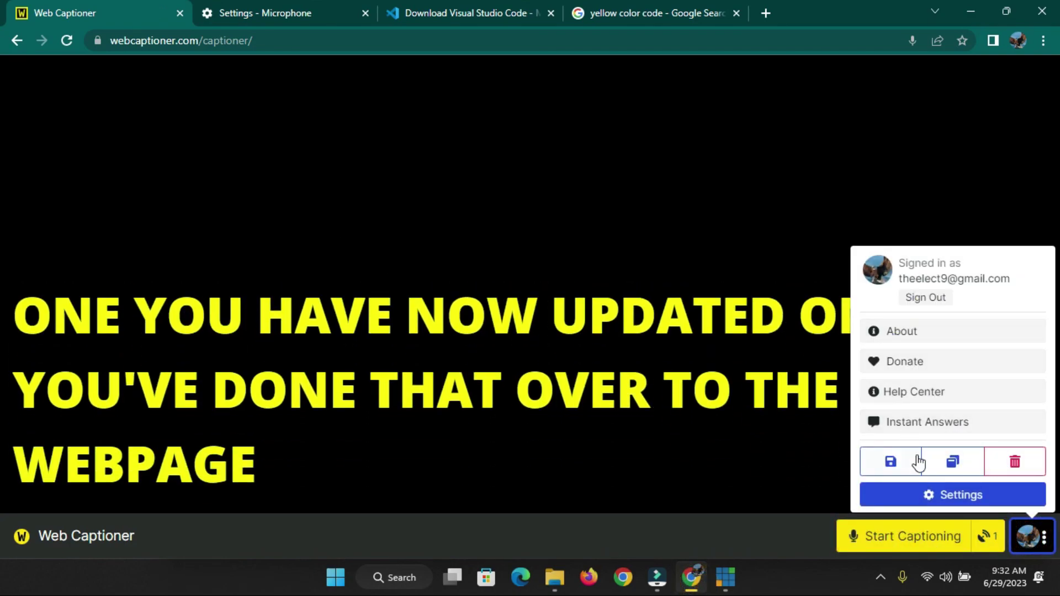
click(919, 497)
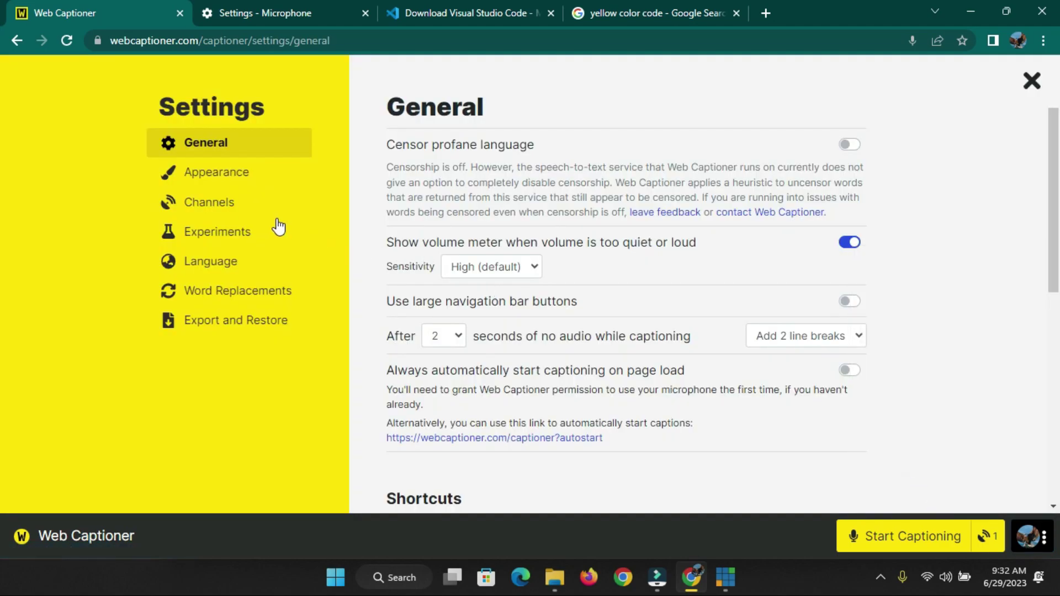
click(234, 208)
click(764, 208)
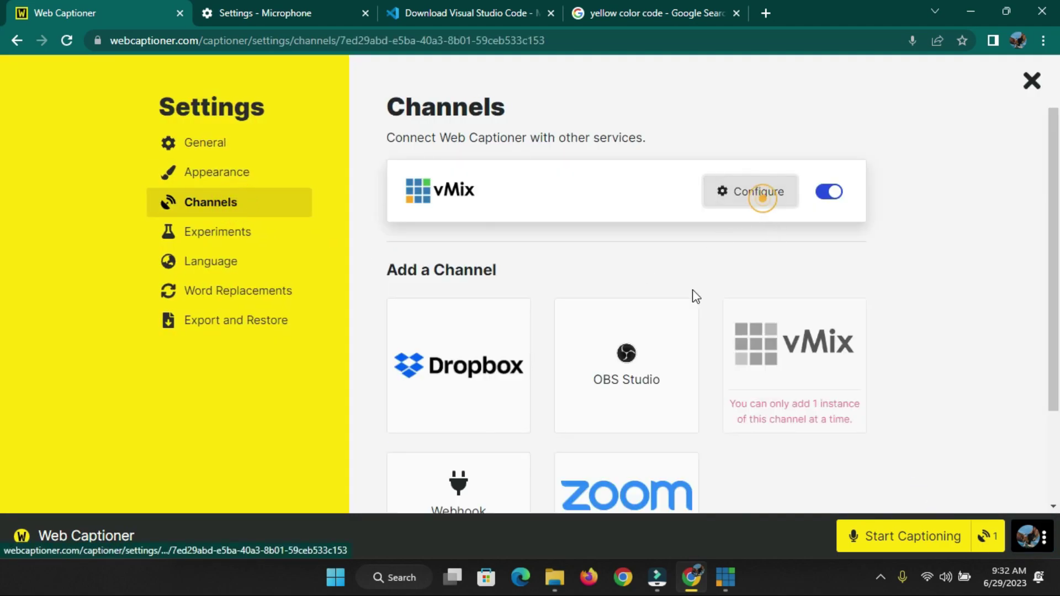
scroll(696, 369, down, 3)
click(678, 527)
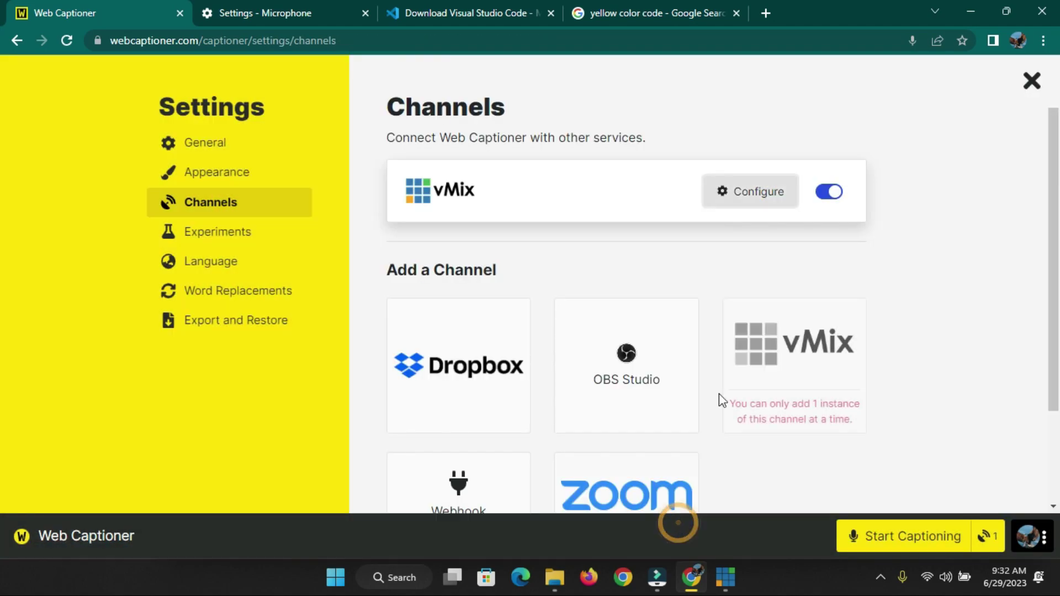
click(1030, 82)
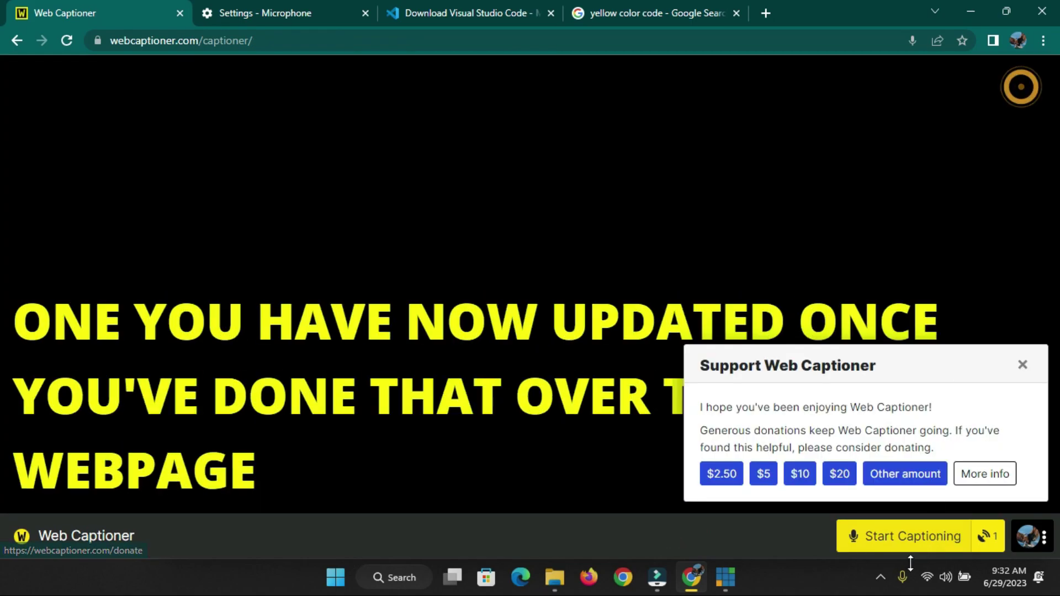
- Restart captioning in Web Captioner and show the caption title on overlay 4 over the video in vMix
click(899, 537)
click(1022, 364)
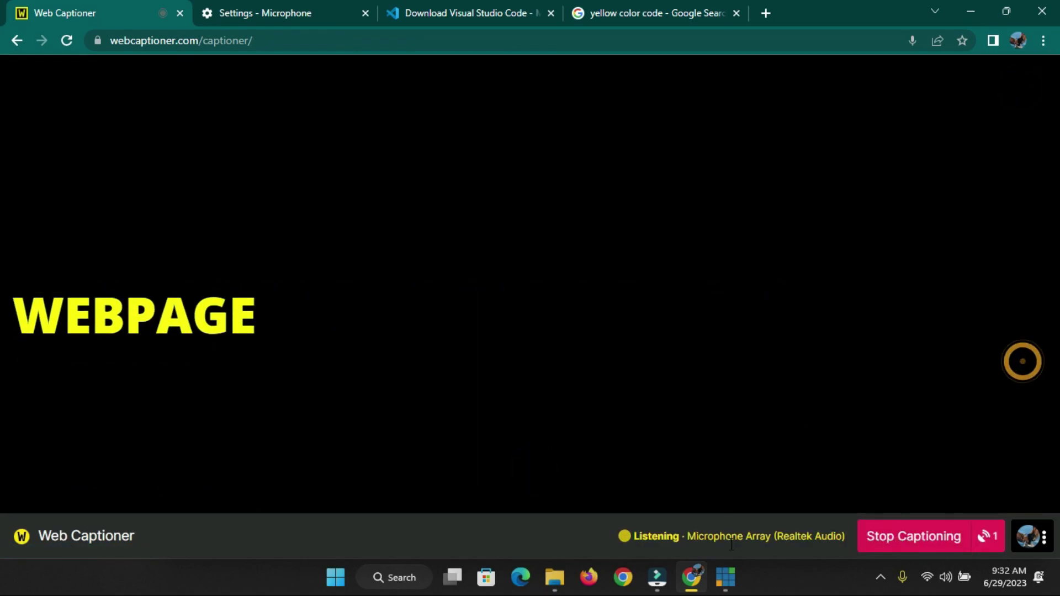
click(725, 577)
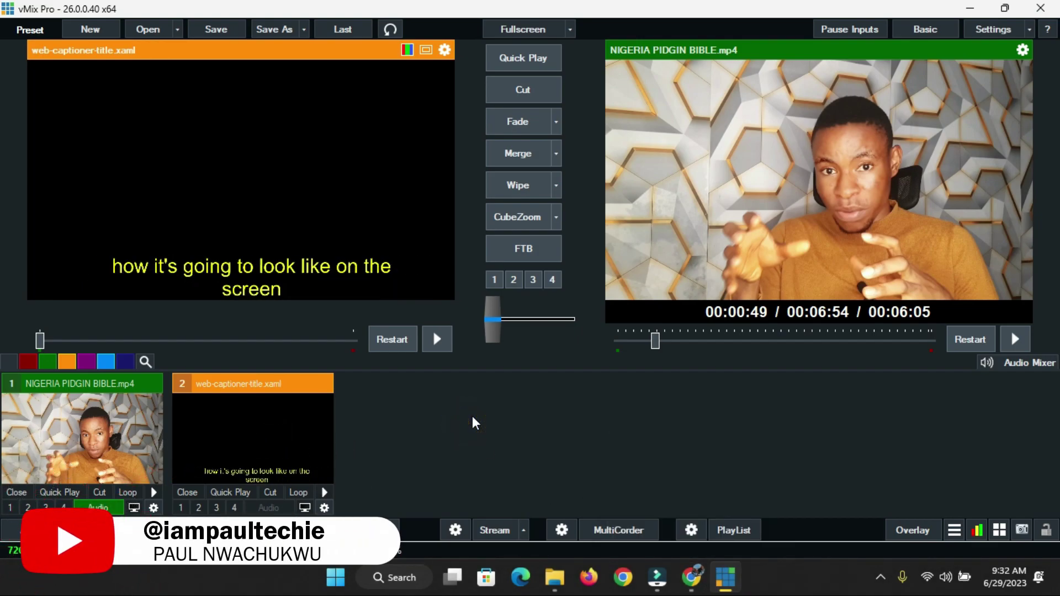
click(234, 507)
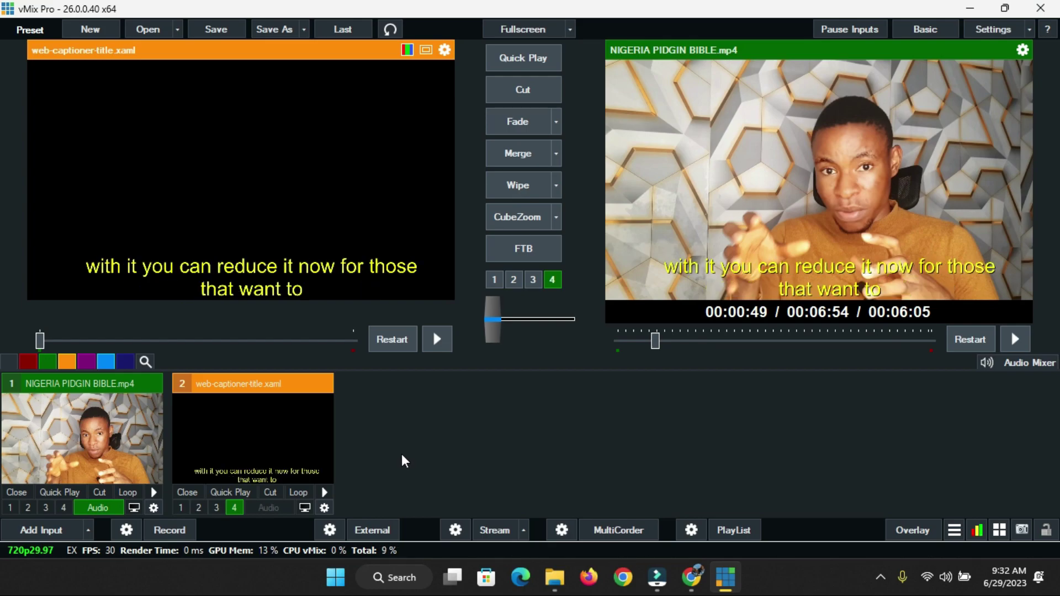
- Add a solid red Colour input as input 3 and select it for preview
click(20, 531)
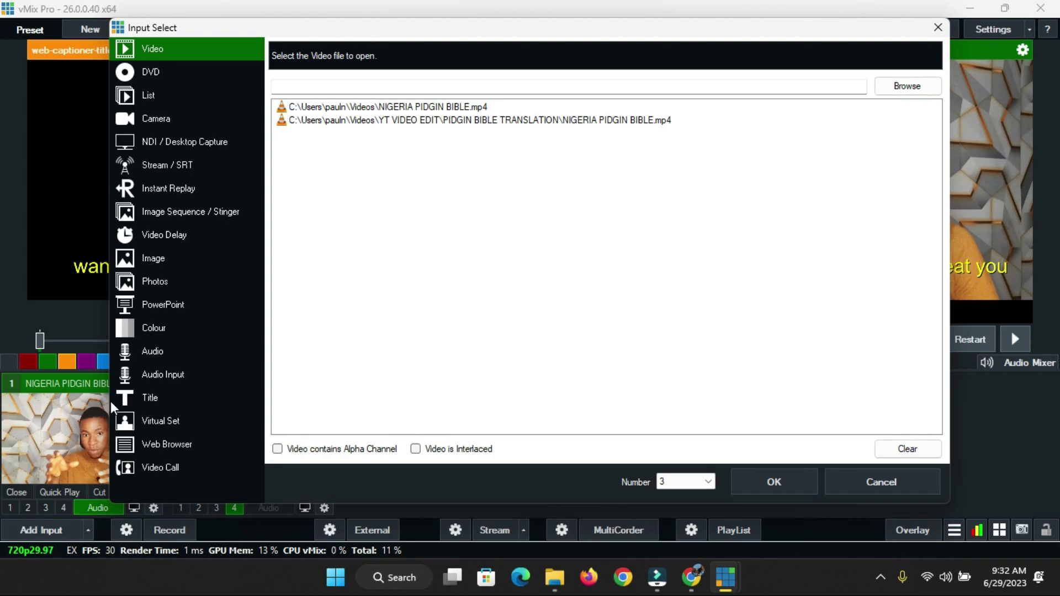
click(153, 328)
click(424, 73)
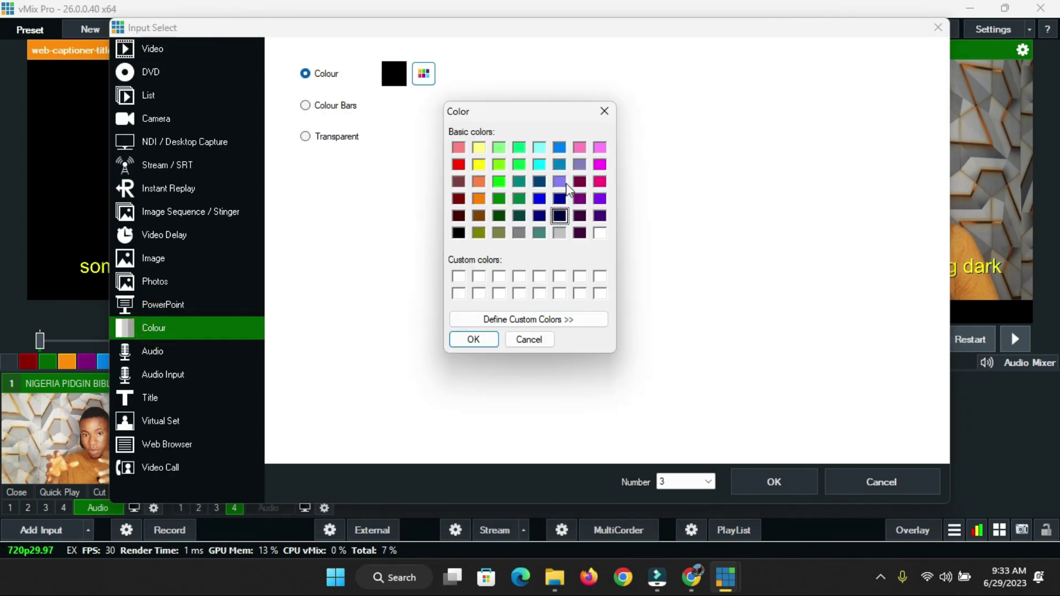
click(474, 339)
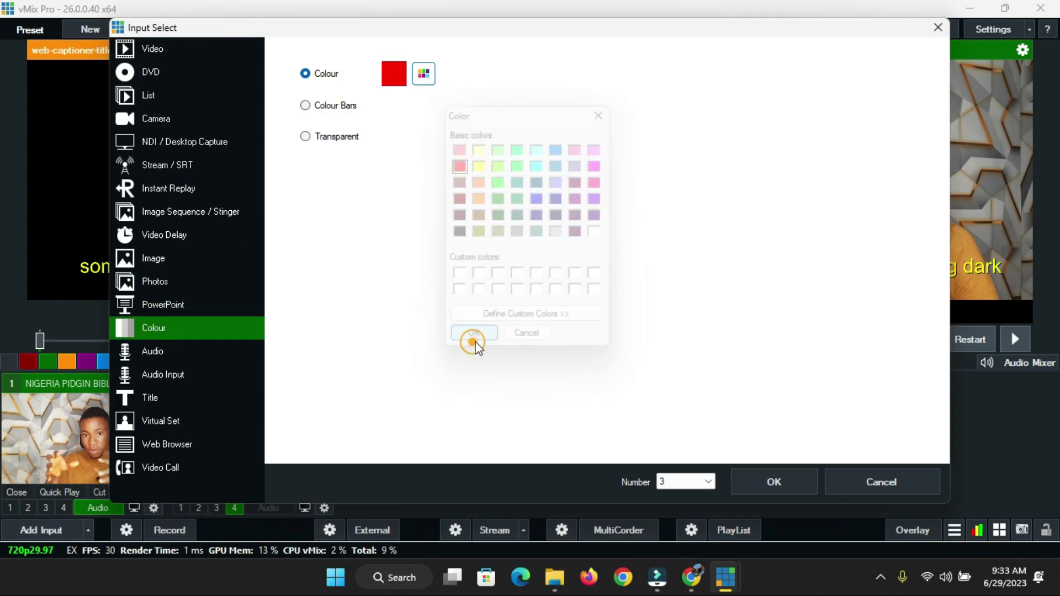
click(751, 484)
click(422, 458)
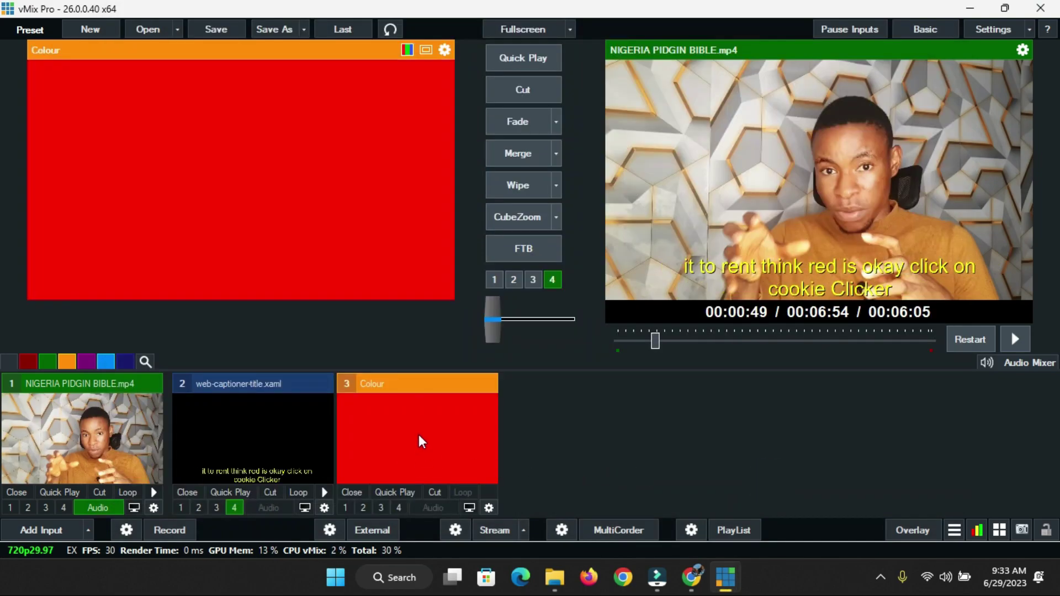
- Crop away the upper part of the red Colour input 3, leaving a band along the lower edge of the frame
click(418, 436)
double_click(420, 439)
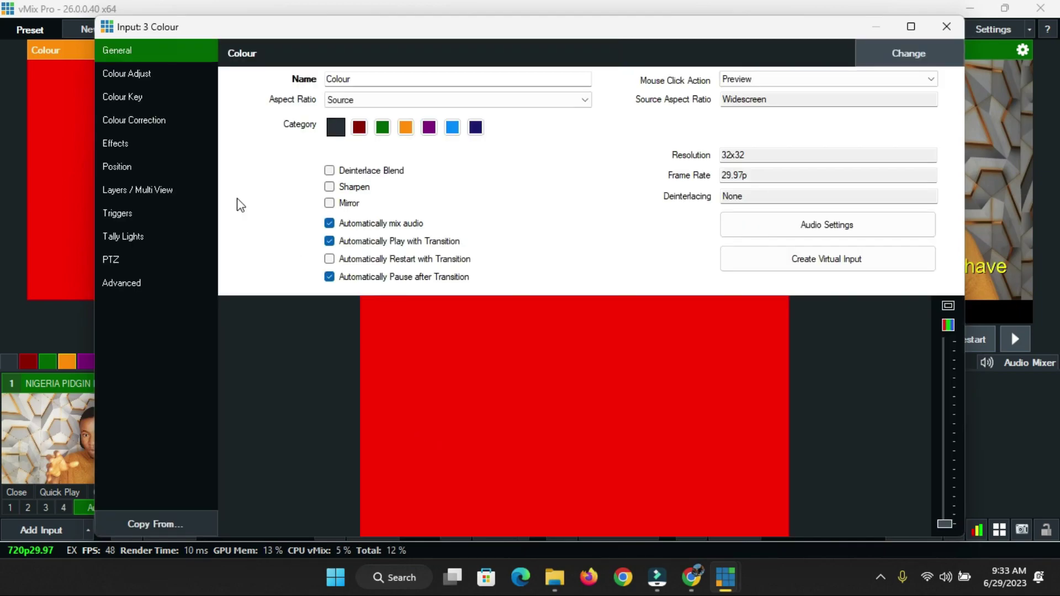
click(120, 166)
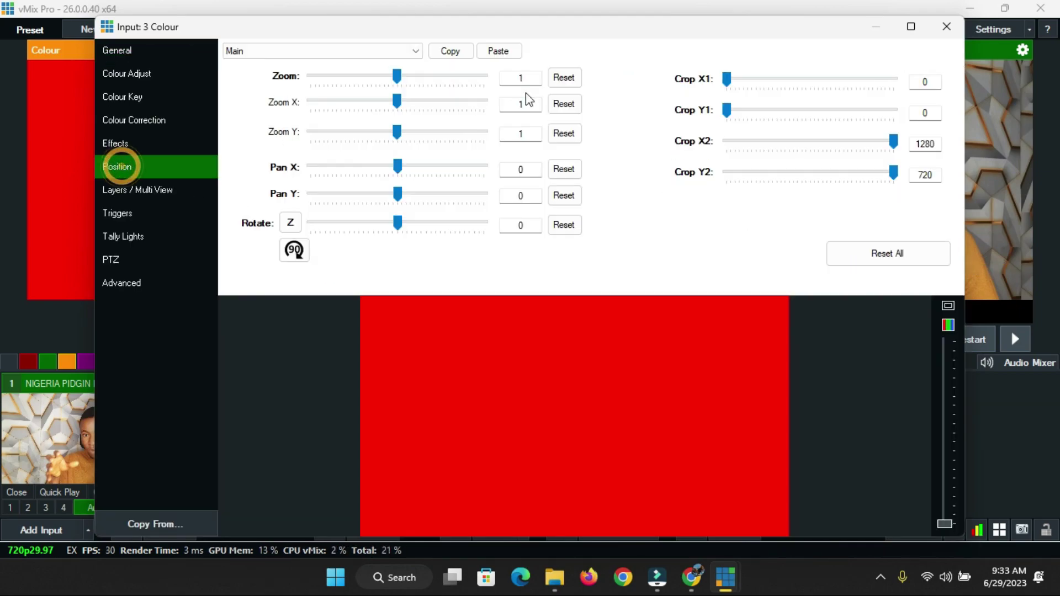
drag(728, 107, 856, 144)
click(946, 27)
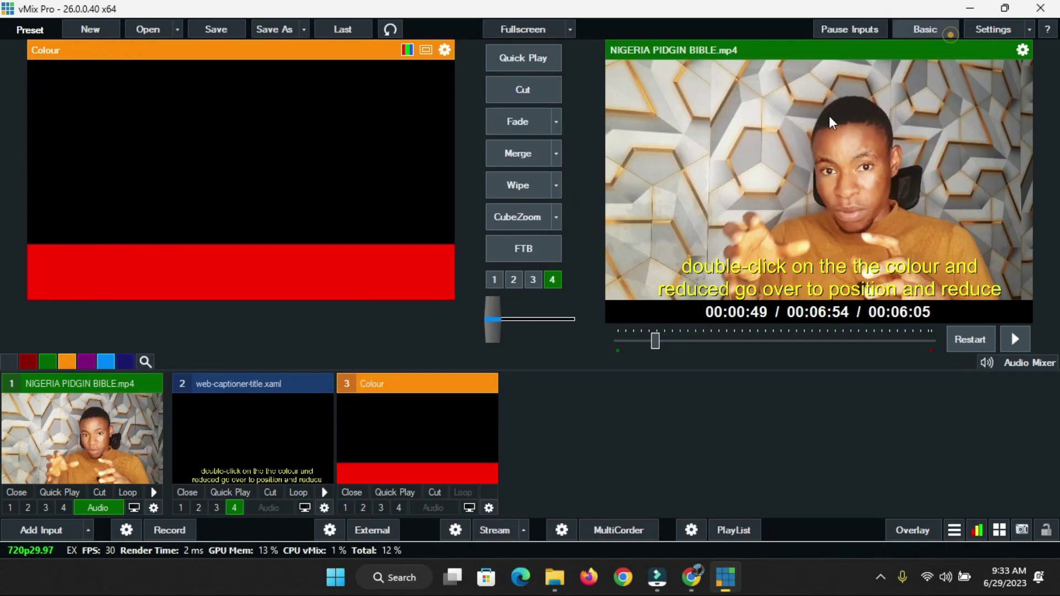
- Add a Blank input as input 4 and enable its black colour key to make it transparent
click(89, 531)
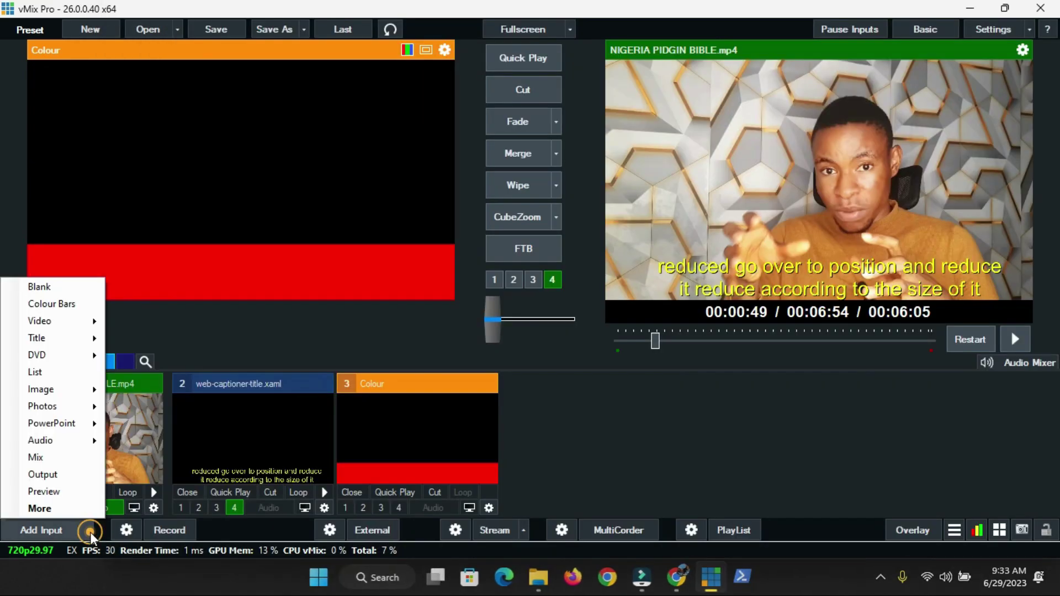
click(44, 288)
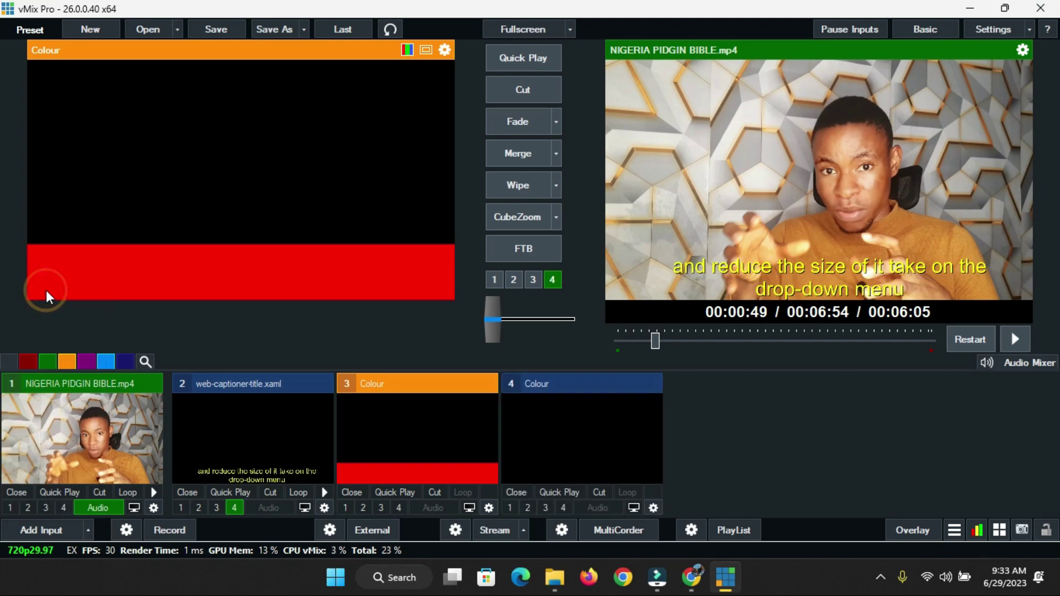
double_click(585, 435)
click(143, 98)
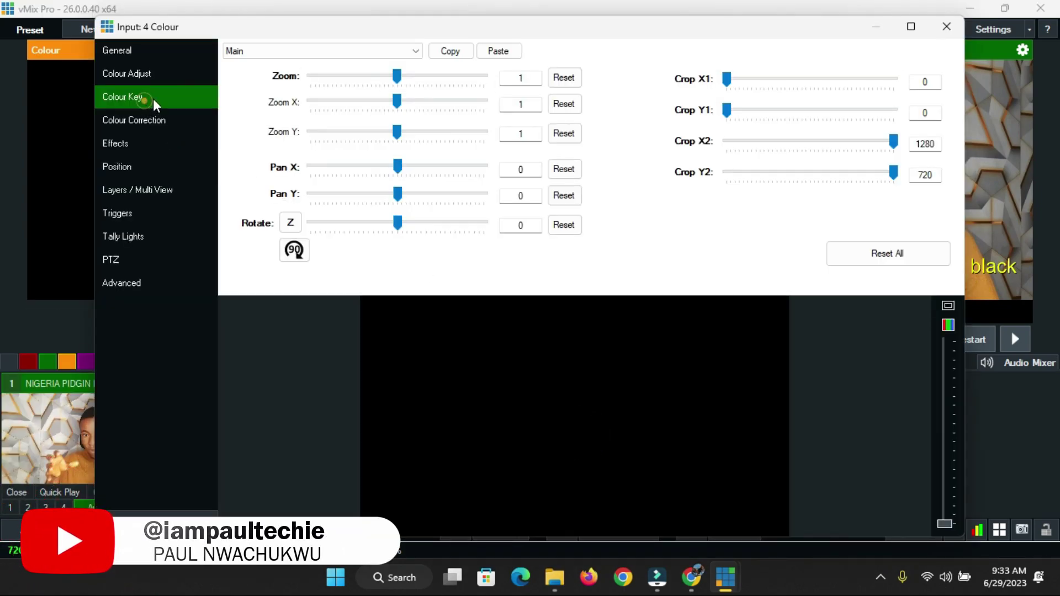
click(253, 73)
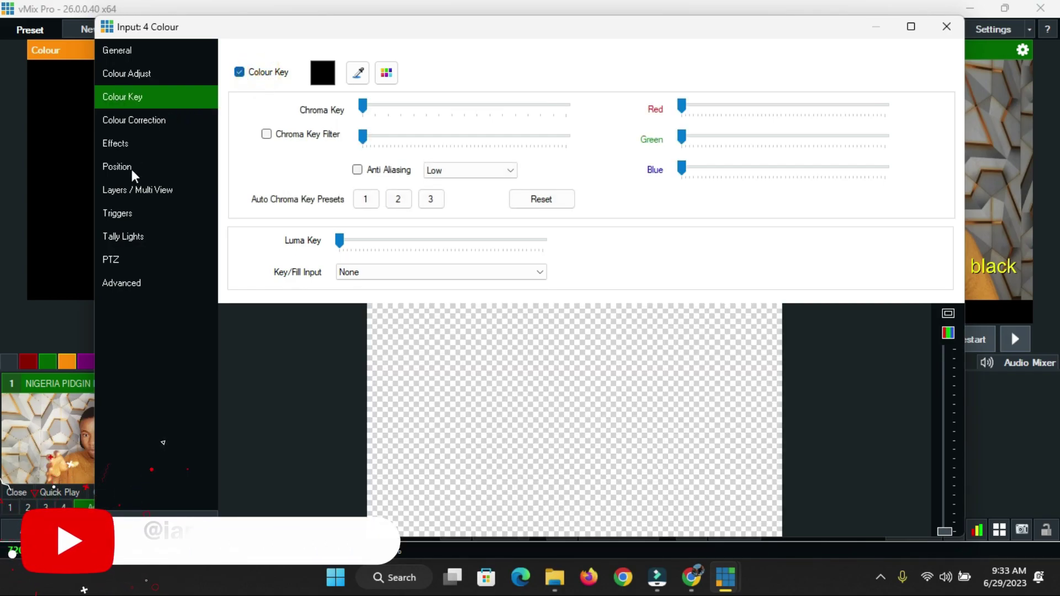
- Set input 4's layer 1 to 3 Colour and layer 2 to 2 web-captioner-title.xaml, and show input 4 on overlay 4
click(136, 191)
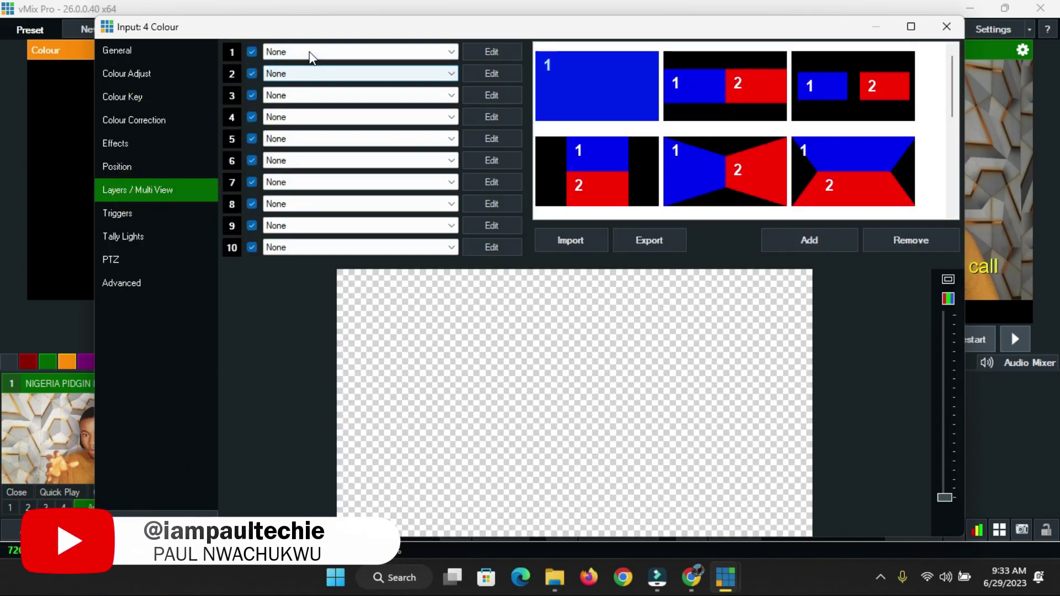
click(310, 53)
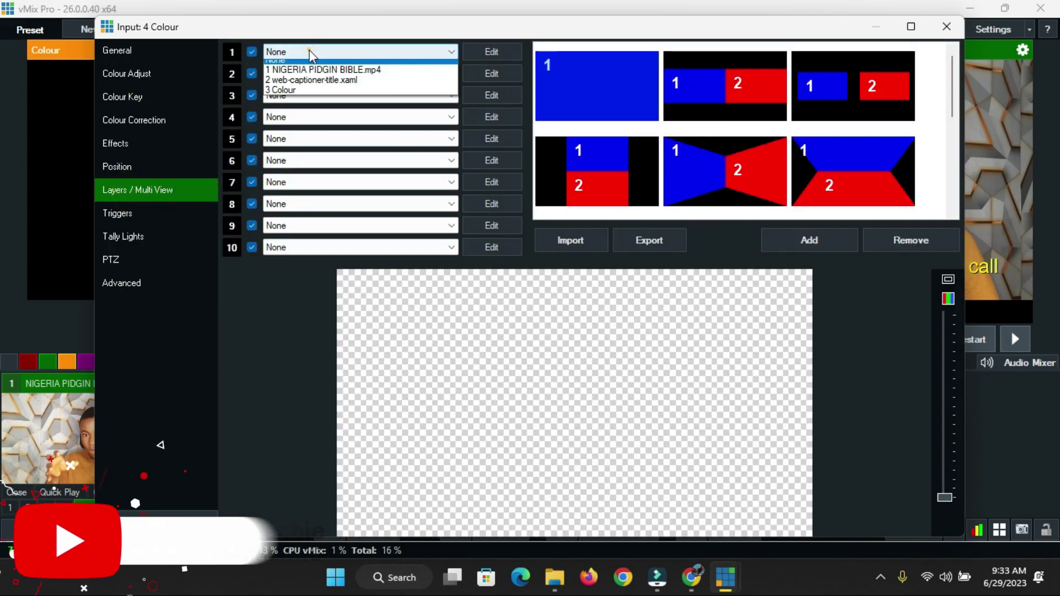
click(305, 96)
click(308, 75)
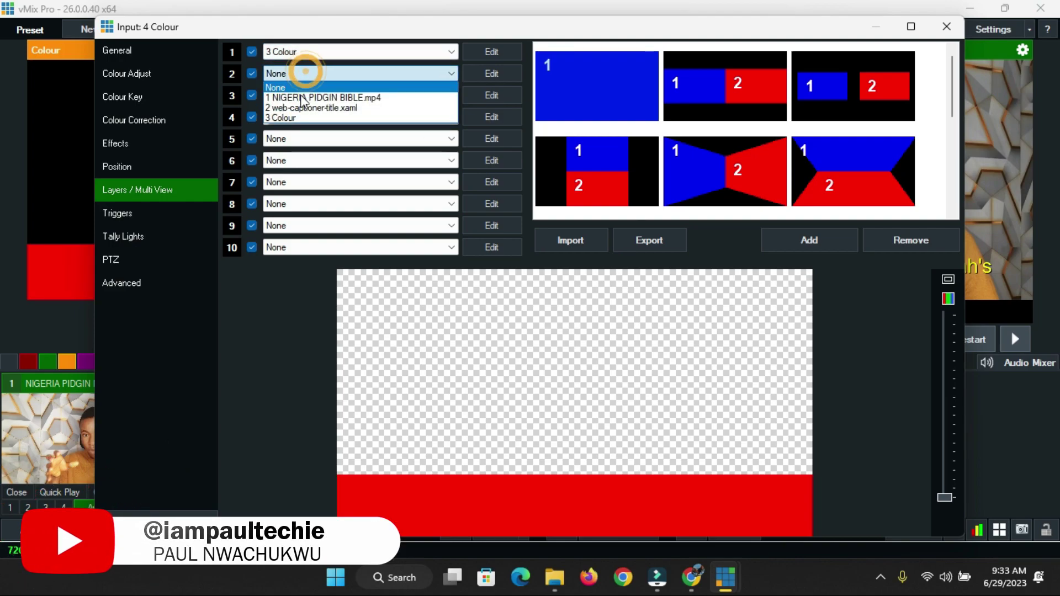
click(301, 102)
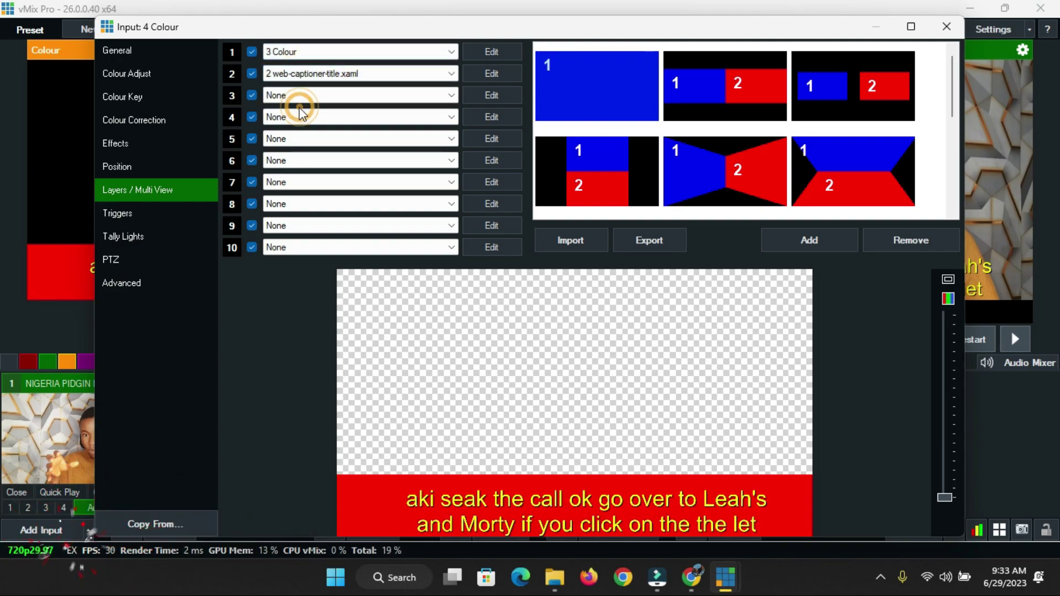
click(947, 26)
click(568, 508)
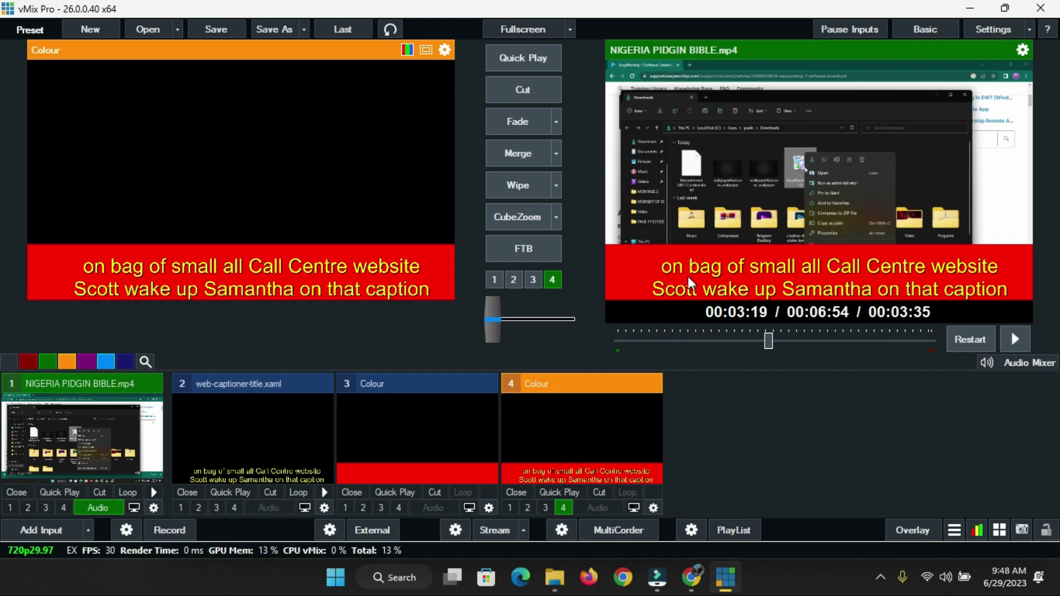
- Add the Integrated Webcam as a camera input with Krisp Microphone (Krisp Audio) as audio device, and move it to the first input position
click(38, 529)
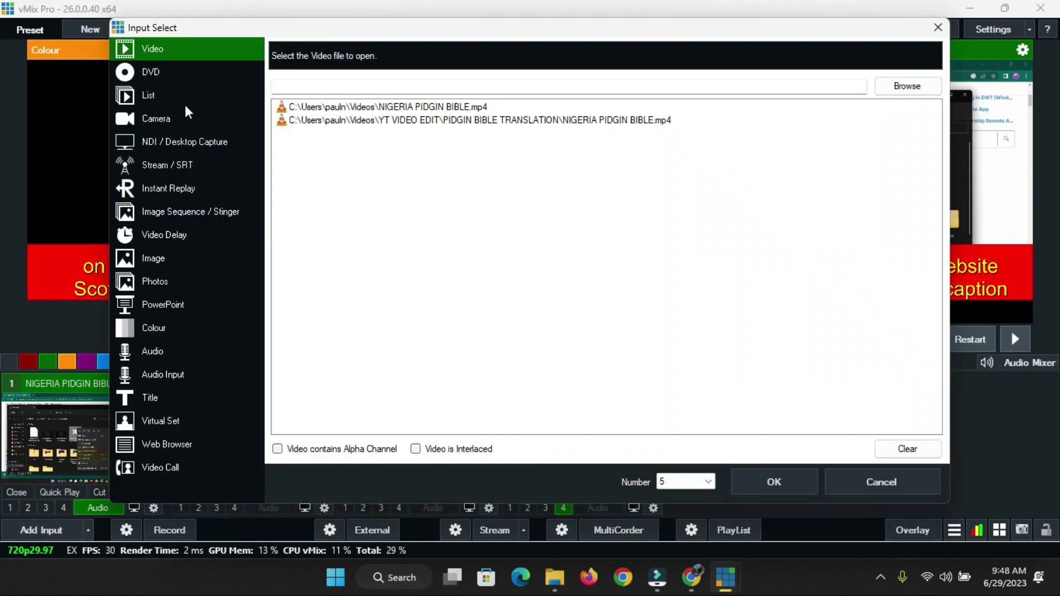
click(181, 118)
click(441, 50)
click(437, 75)
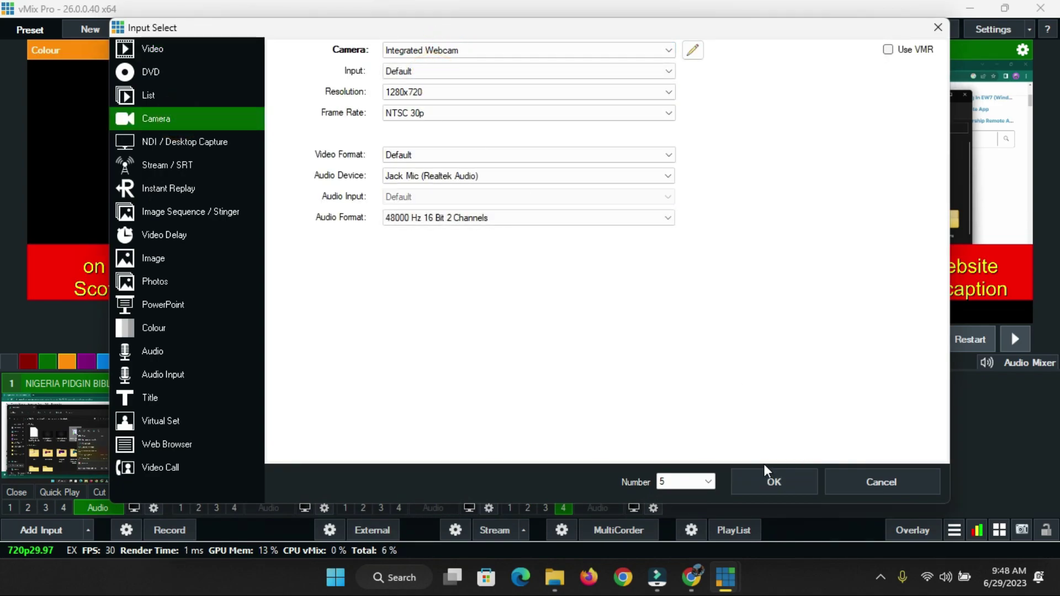
click(461, 176)
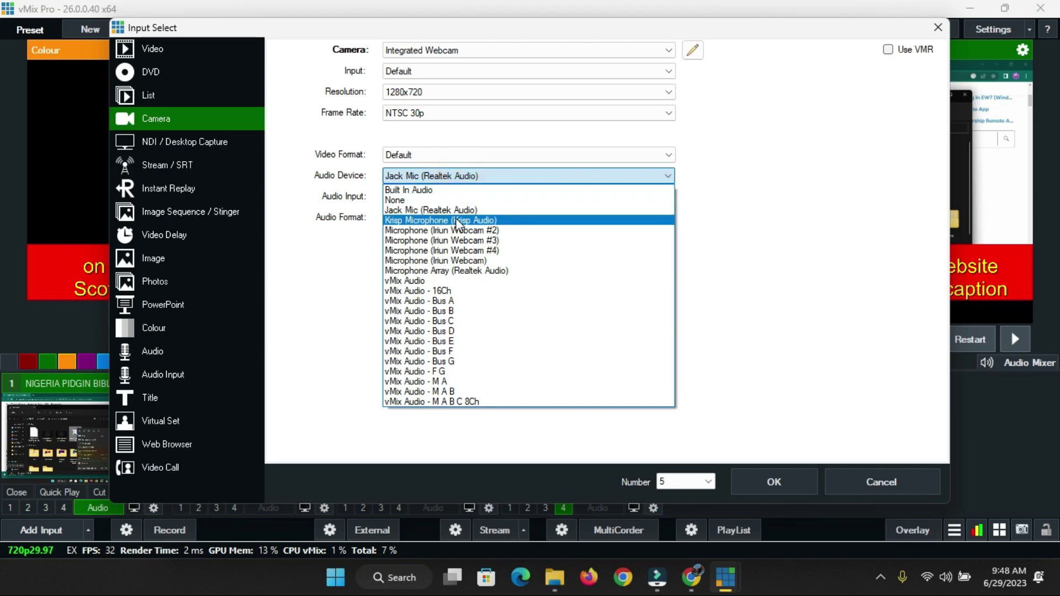
click(455, 218)
click(775, 478)
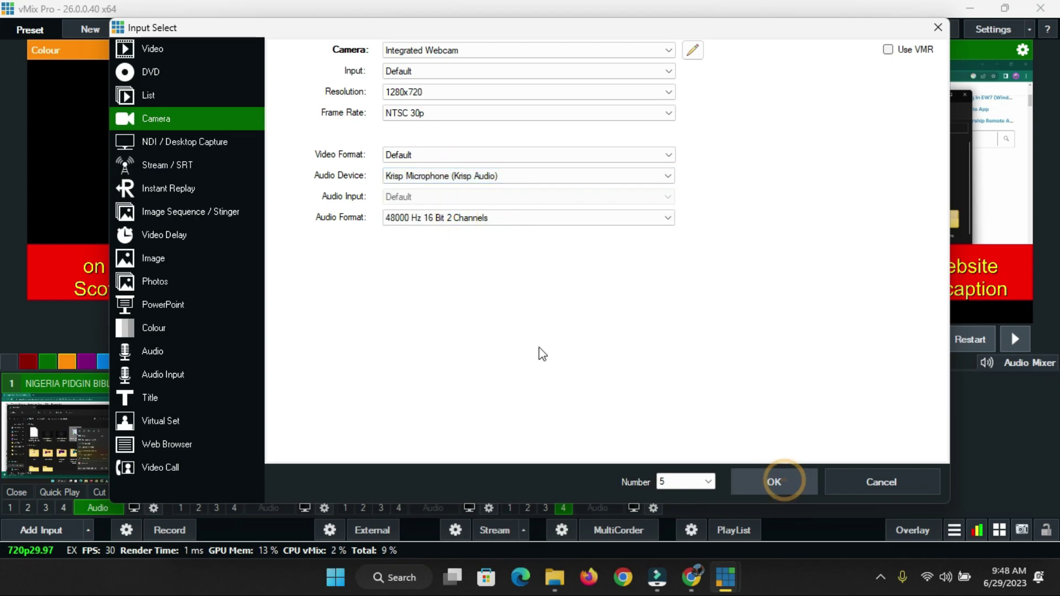
click(780, 430)
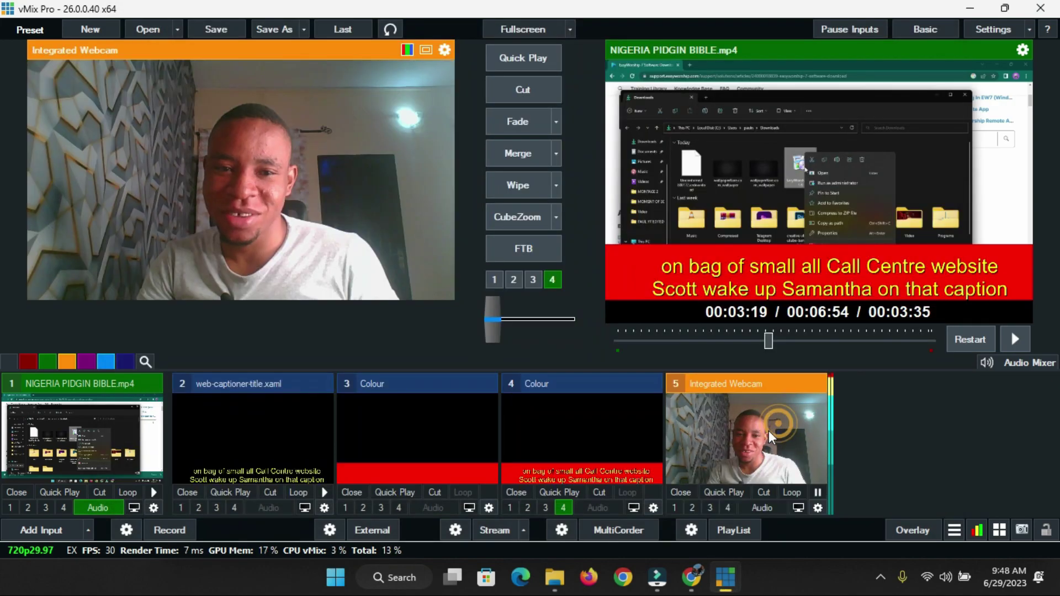
drag(126, 417, 126, 418)
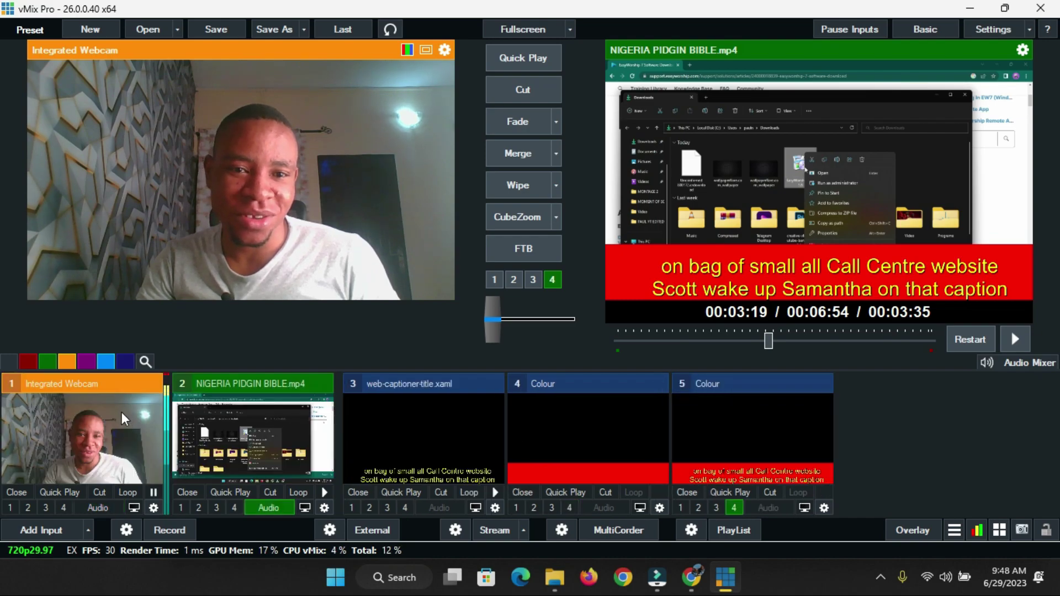
- Switch to Chrome and open the Microphone page of its privacy site settings
click(691, 579)
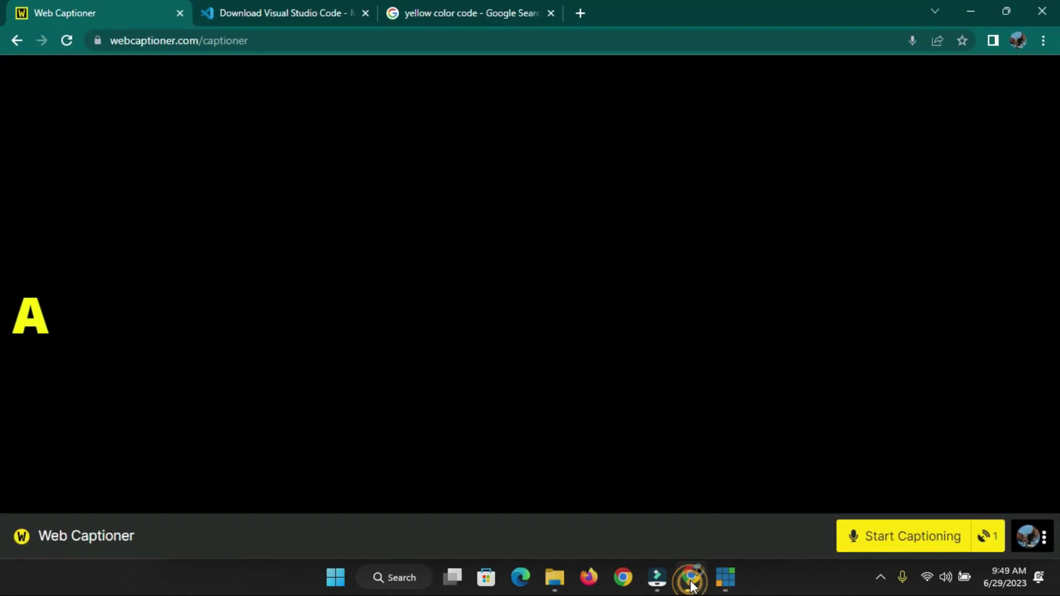
click(1043, 41)
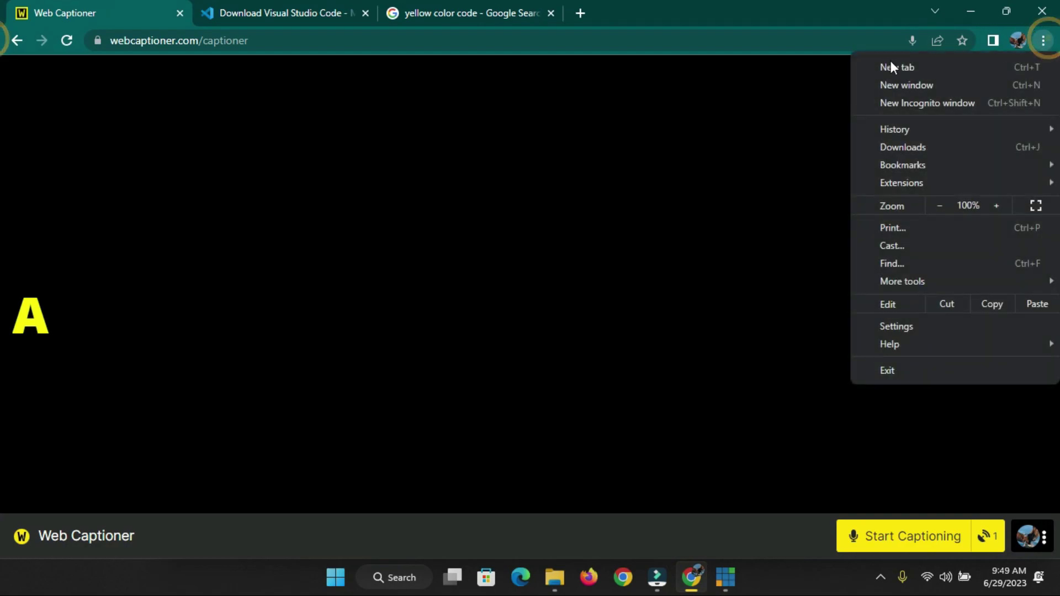
click(263, 87)
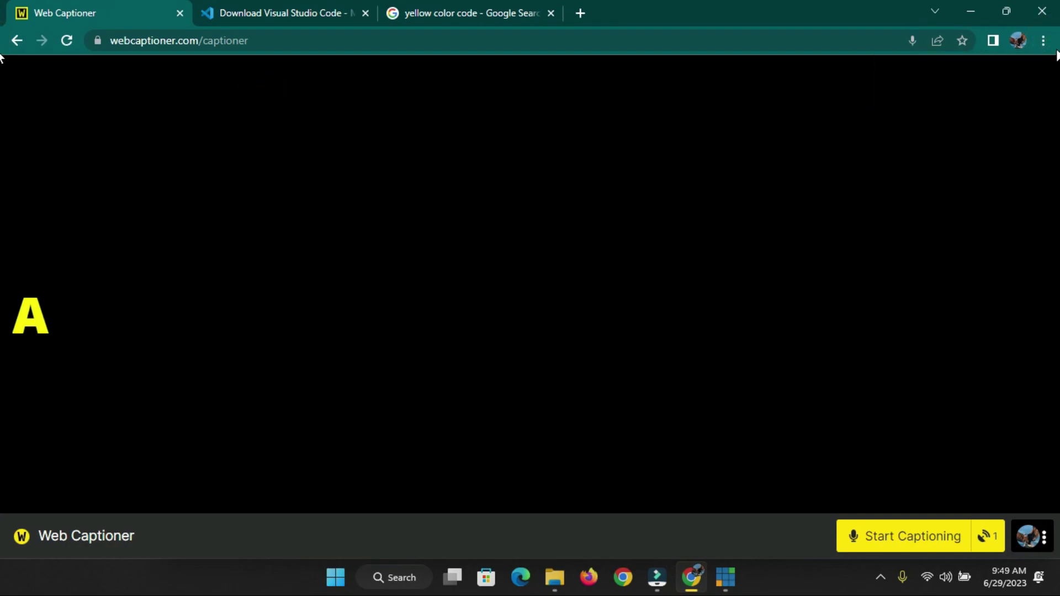
click(1043, 41)
click(901, 328)
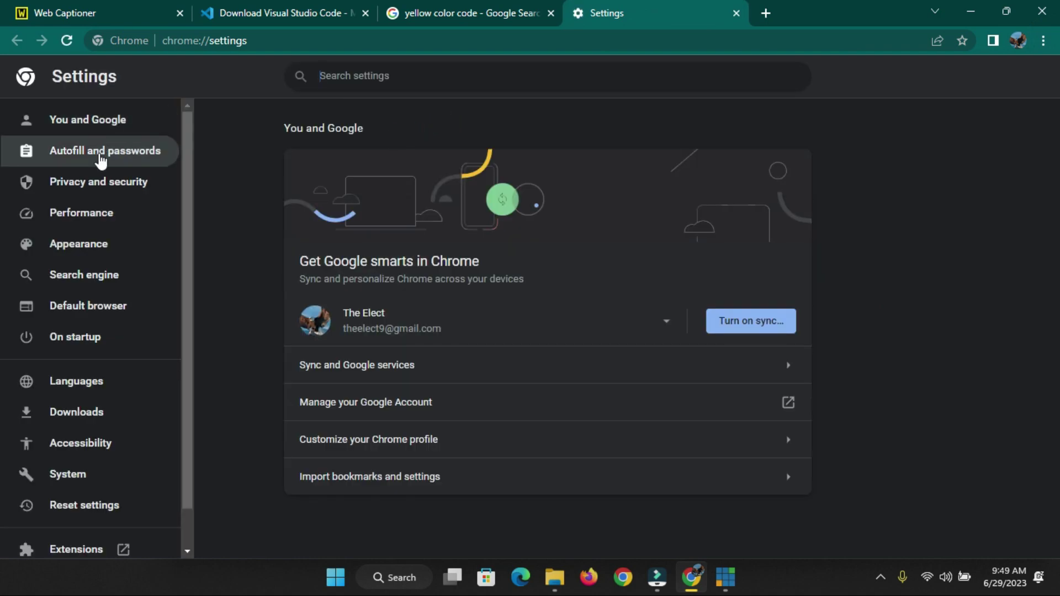
click(99, 188)
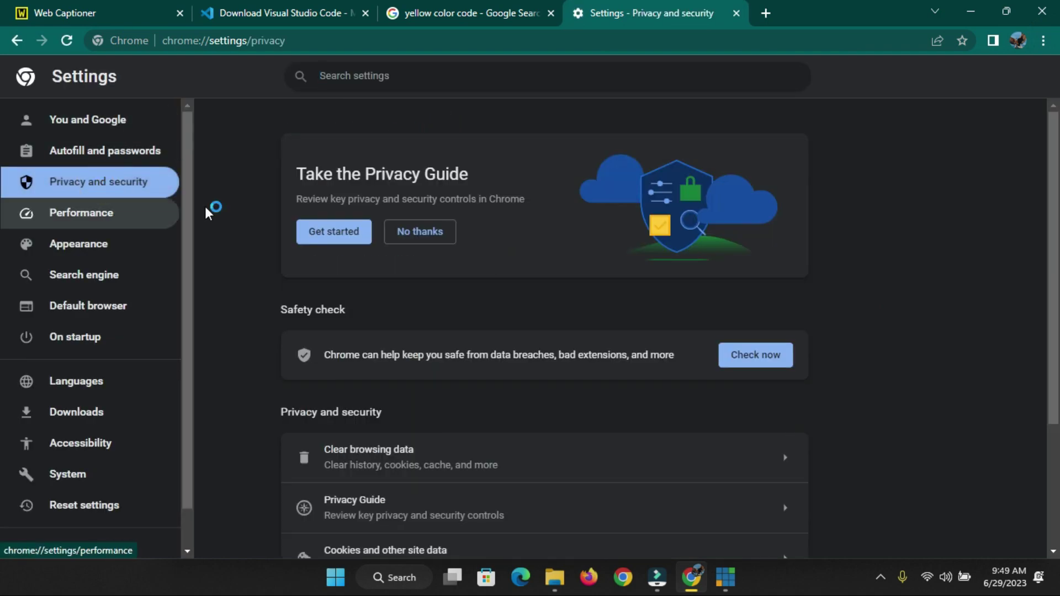
scroll(391, 379, down, 3)
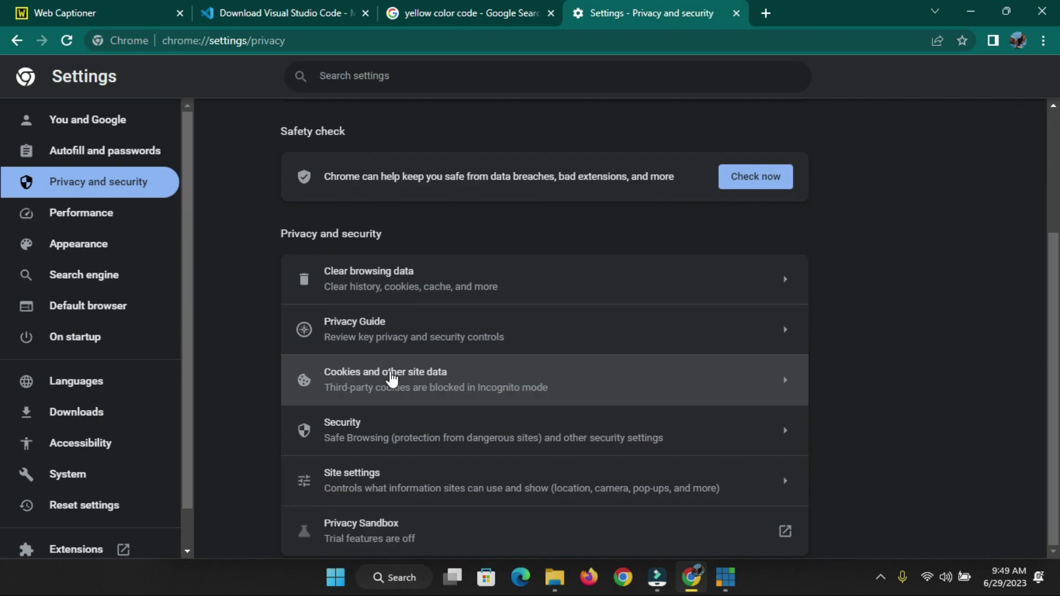
click(376, 481)
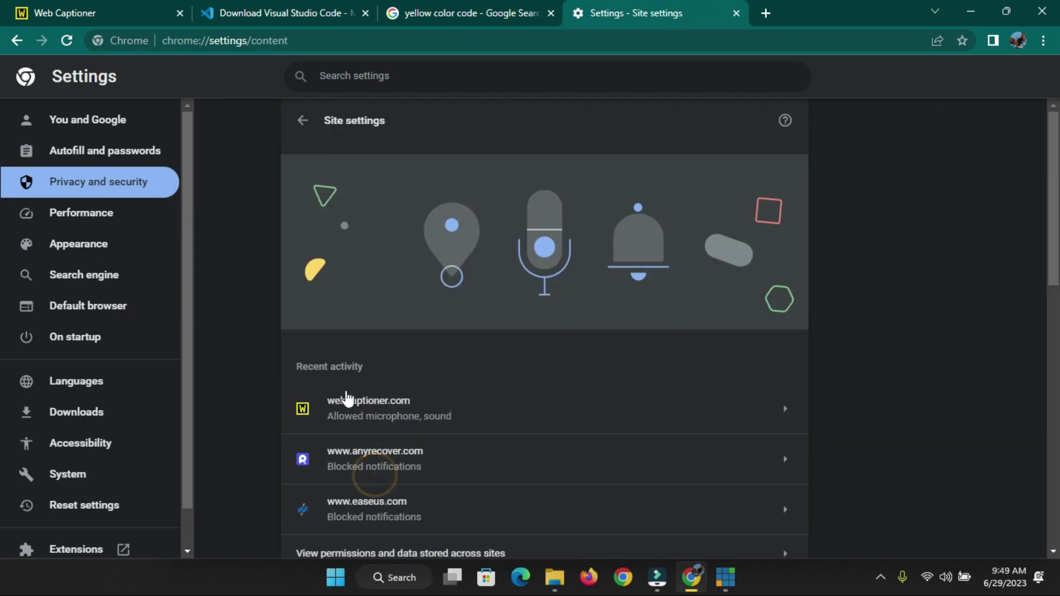
scroll(346, 398, down, 6)
click(373, 282)
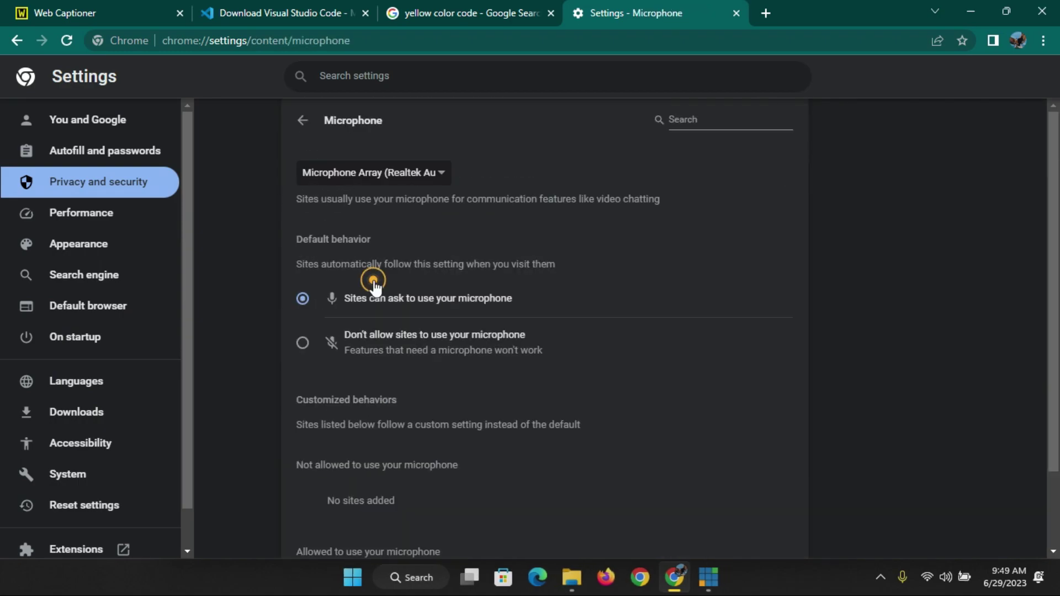
- Set Chrome's microphone to Default - Krisp Microphone (Krisp Audio) and return to the Web Captioner page
click(383, 173)
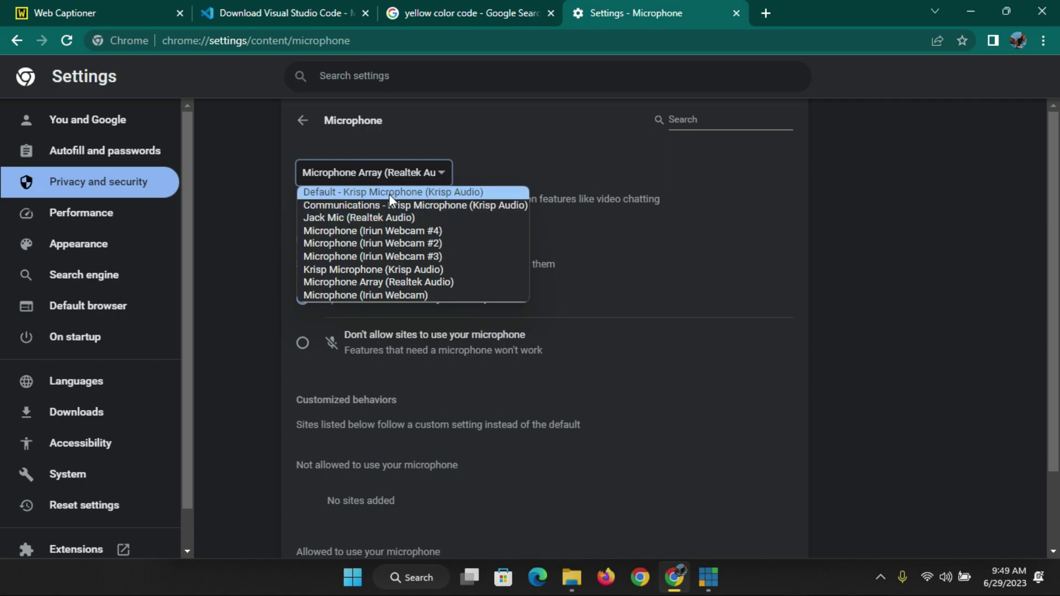
click(389, 194)
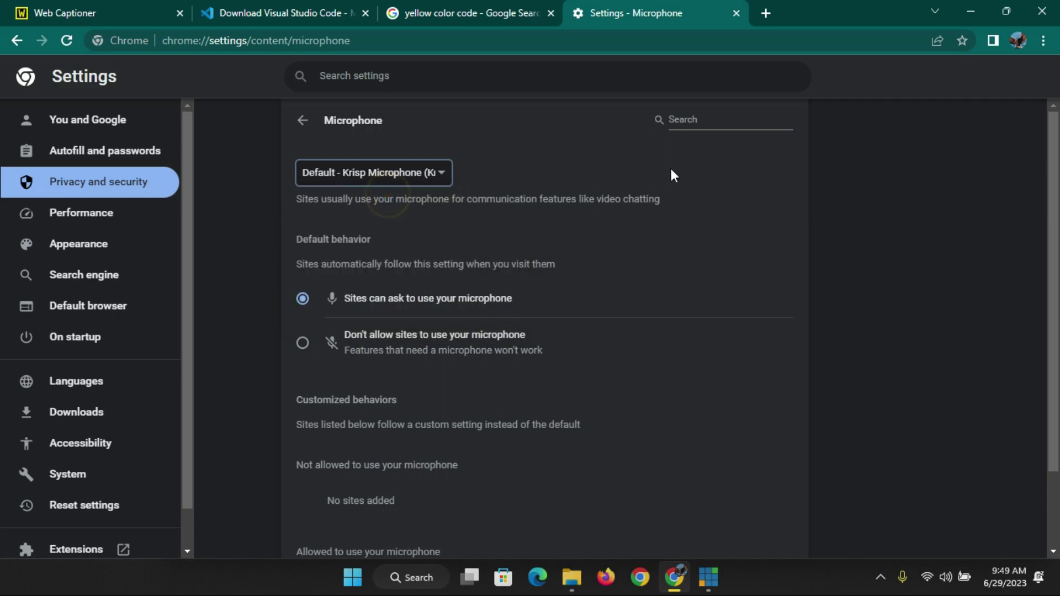
key(ctrl+1)
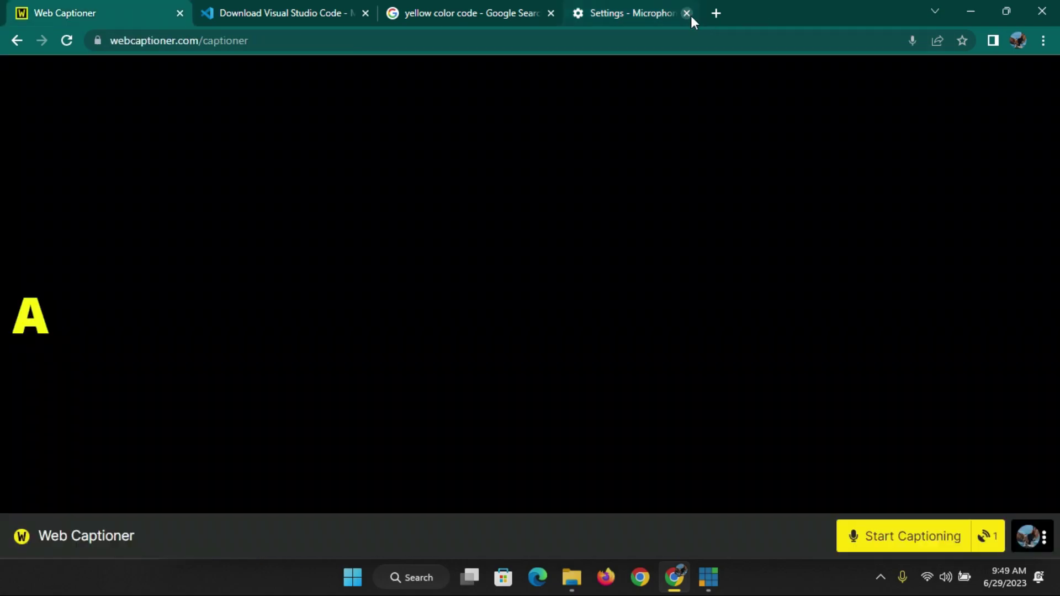
- Return to vMix and turn the Windows system volume down to mute
click(980, 14)
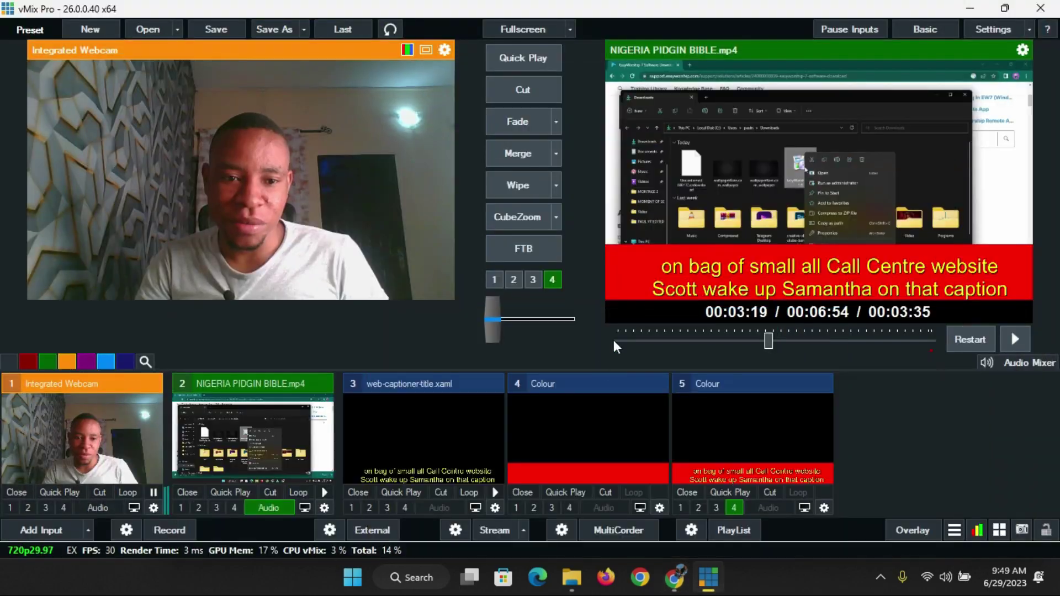
click(957, 586)
drag(958, 480, 806, 480)
click(560, 353)
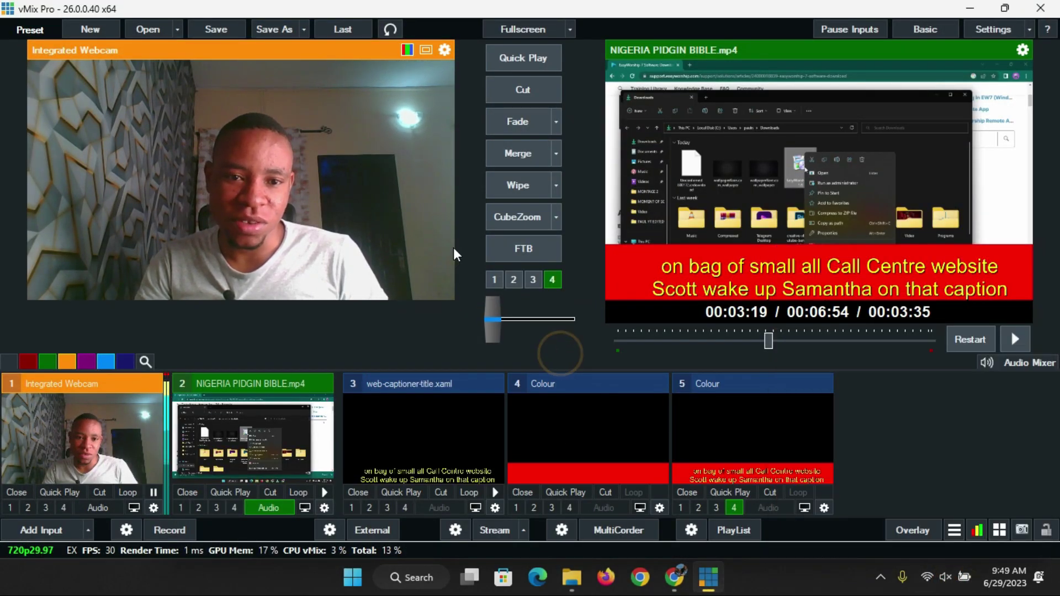
- Fade the Integrated Webcam into the program output and turn off overlay 4
click(518, 121)
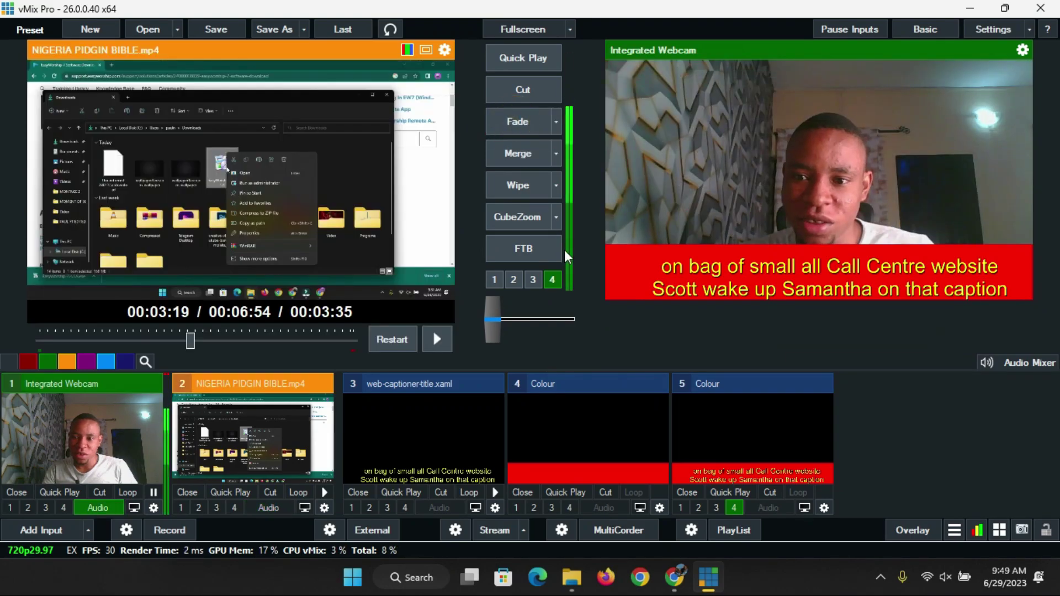
click(552, 279)
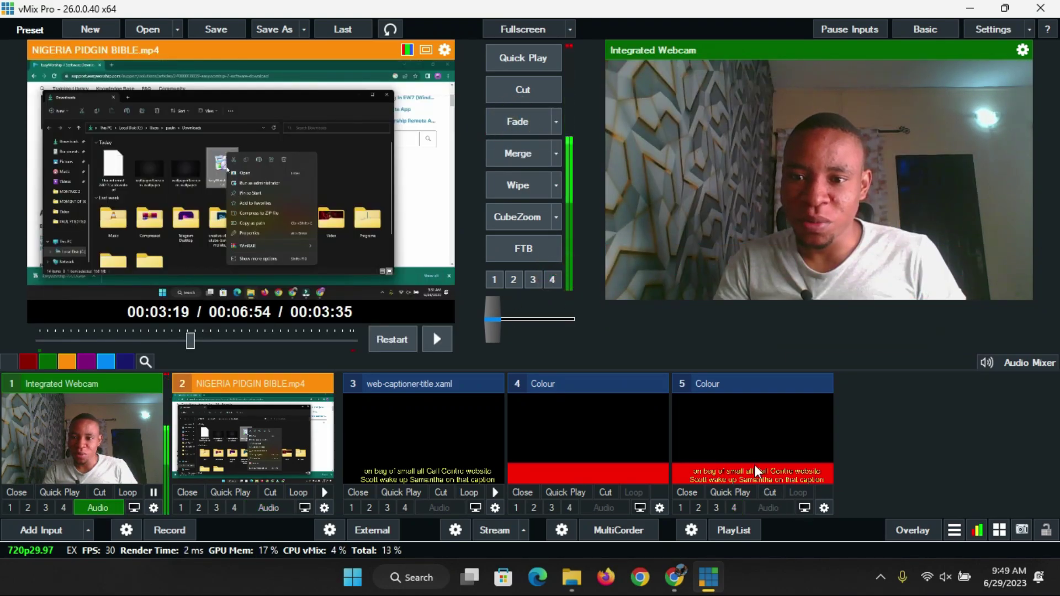
- Switch to Web Captioner in Chrome and start captioning
click(681, 588)
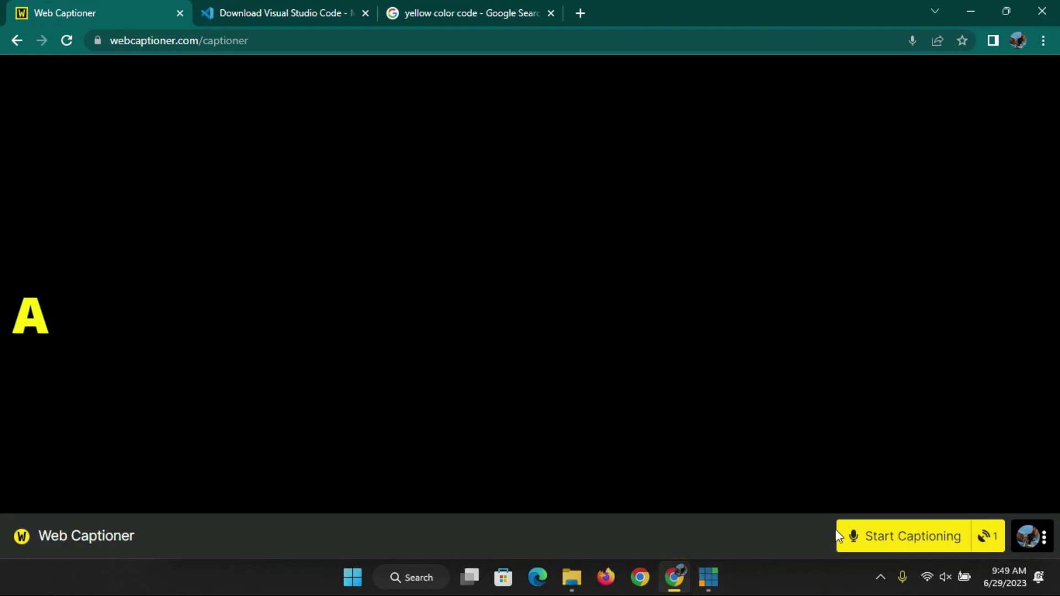
click(871, 539)
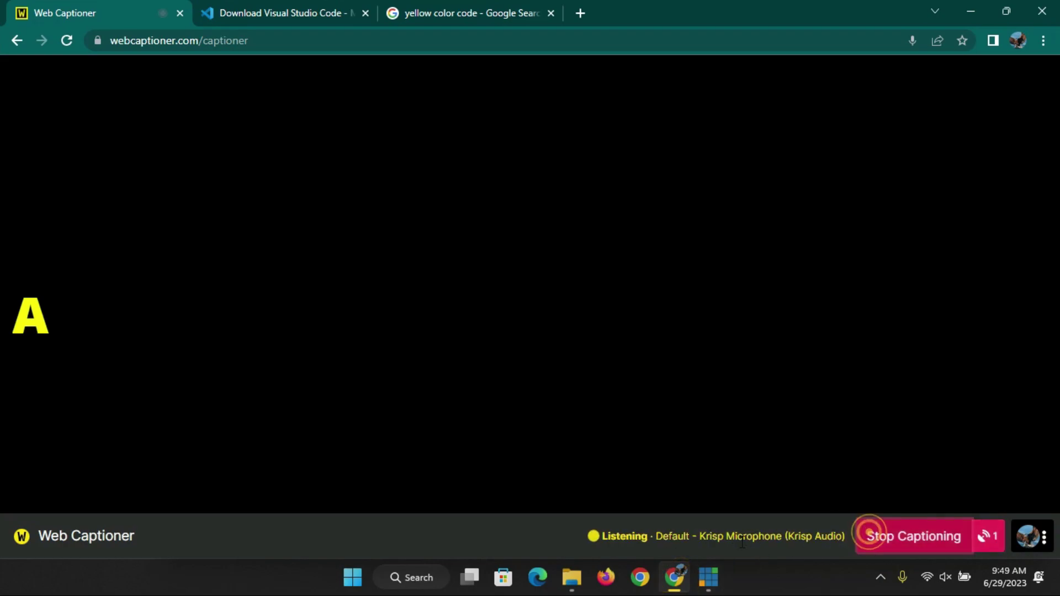
- Switch to vMix, preview the Colour input 5 with the captions, and turn it on as overlay 4 over the webcam
click(710, 576)
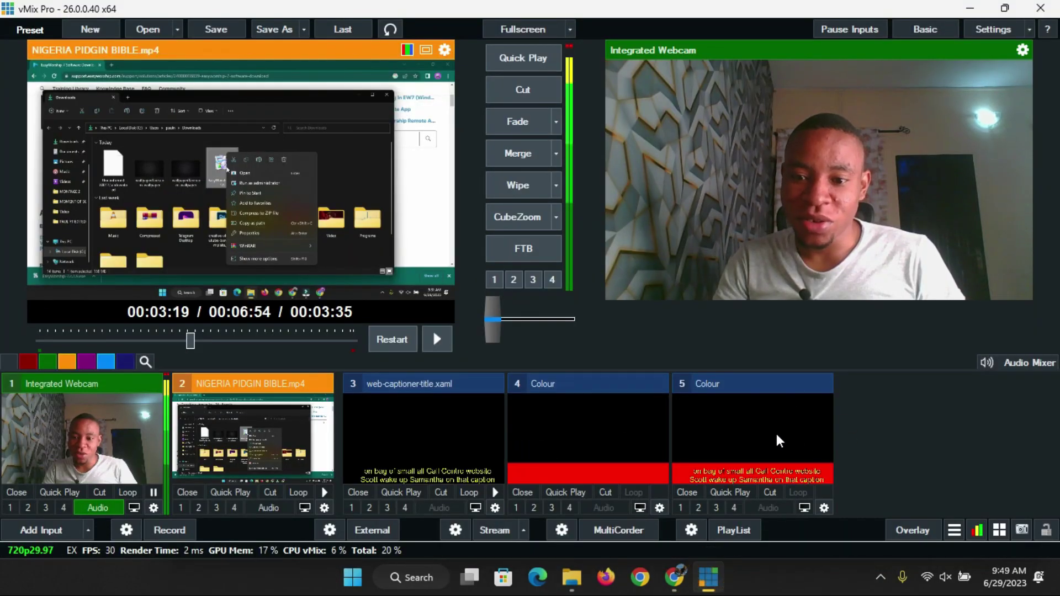
click(745, 439)
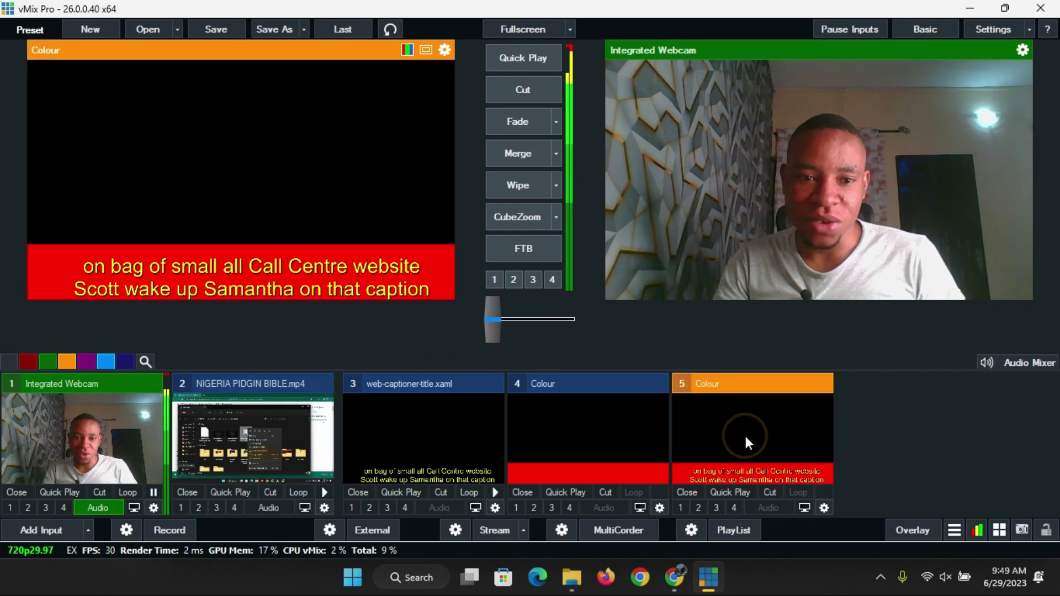
click(735, 507)
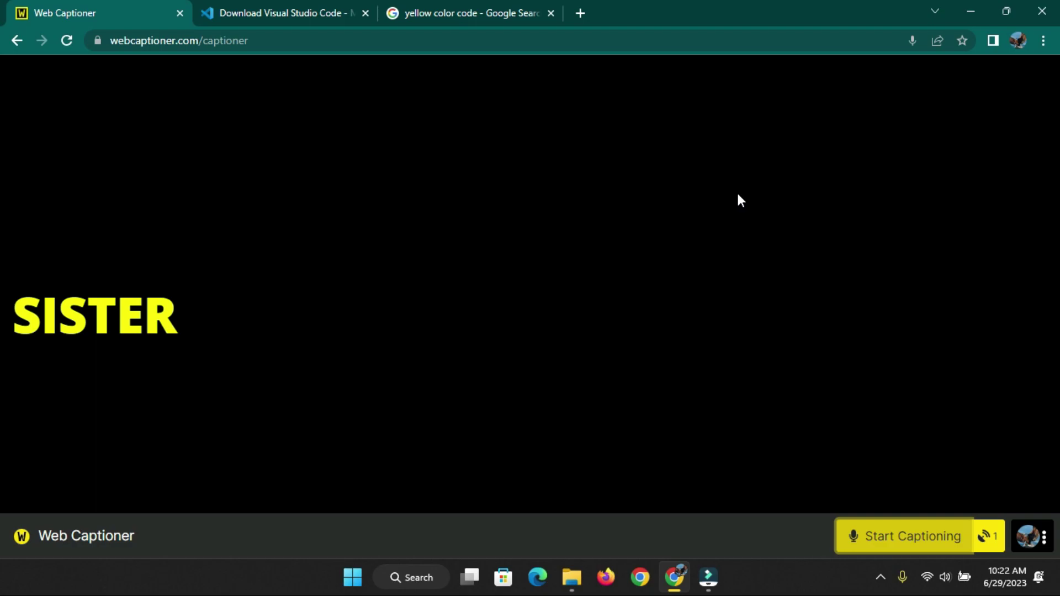
- Set Chrome's microphone to Microphone Array (Realtek Audio) in the privacy and security site settings
click(1043, 40)
click(911, 324)
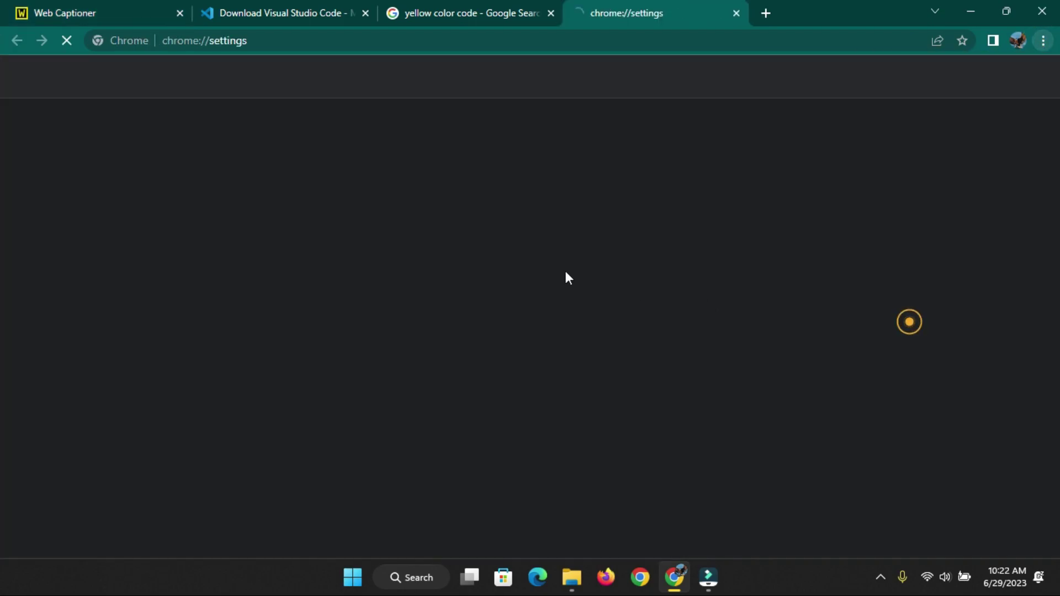
click(99, 178)
scroll(387, 265, down, 3)
click(372, 483)
scroll(348, 353, down, 7)
click(359, 354)
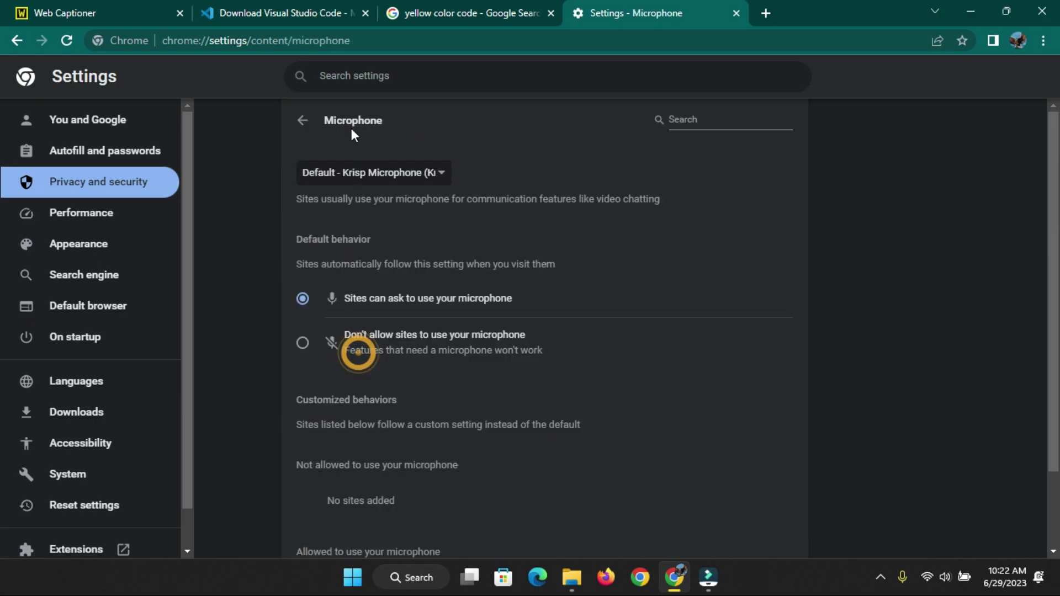
click(351, 172)
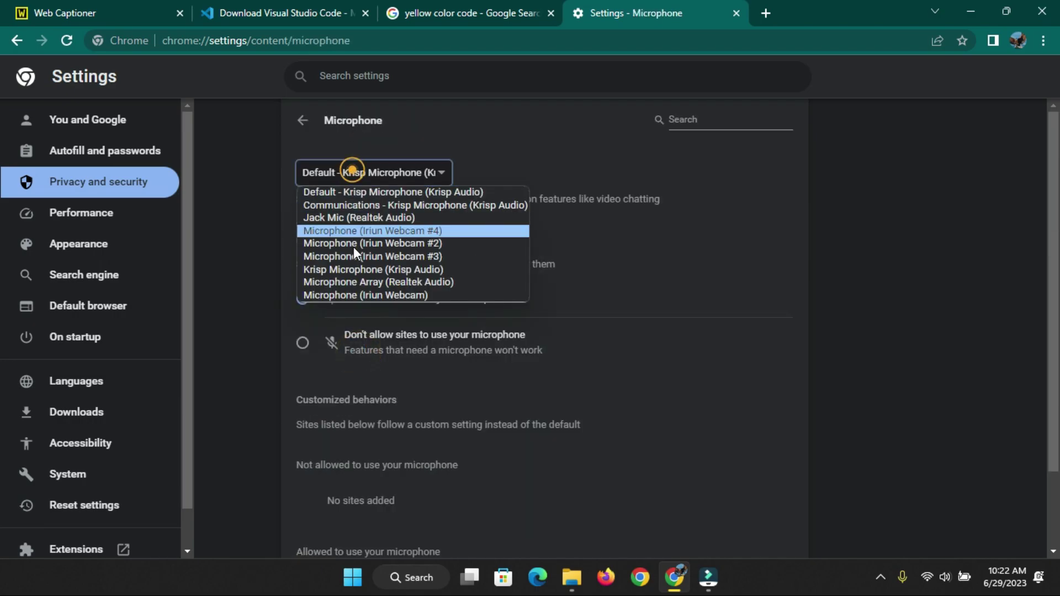
click(359, 282)
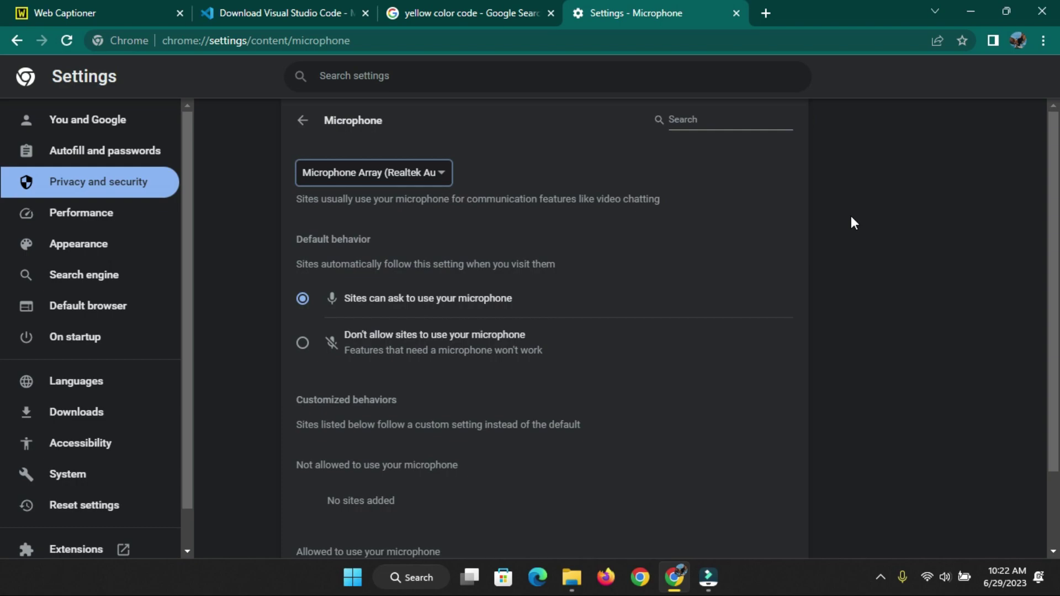
click(402, 182)
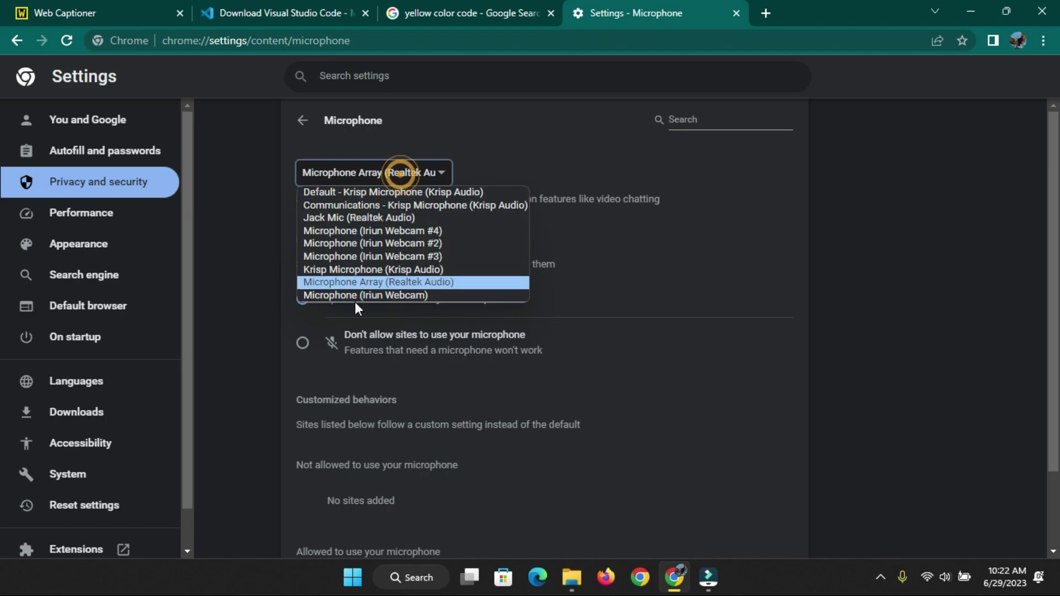
click(706, 255)
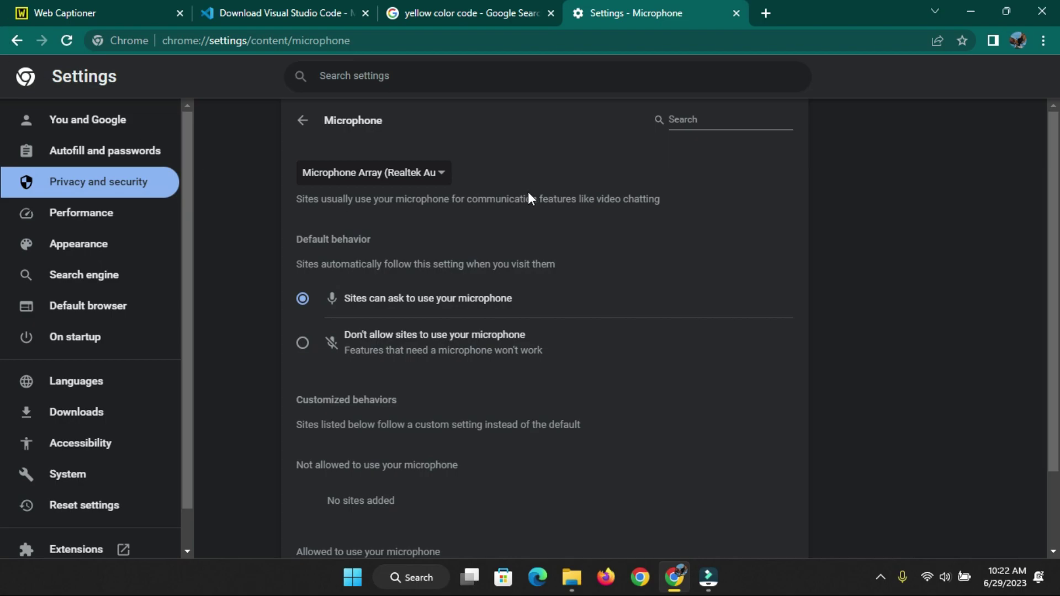
- Reload the Web Captioner page, check the microphone settings page, and return to Web Captioner
click(145, 5)
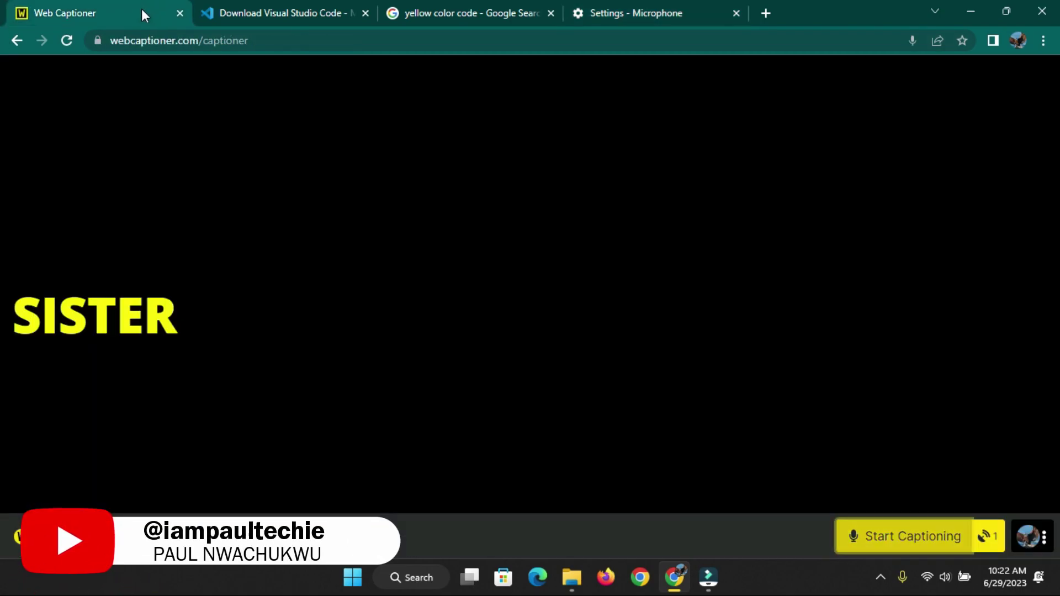
click(66, 41)
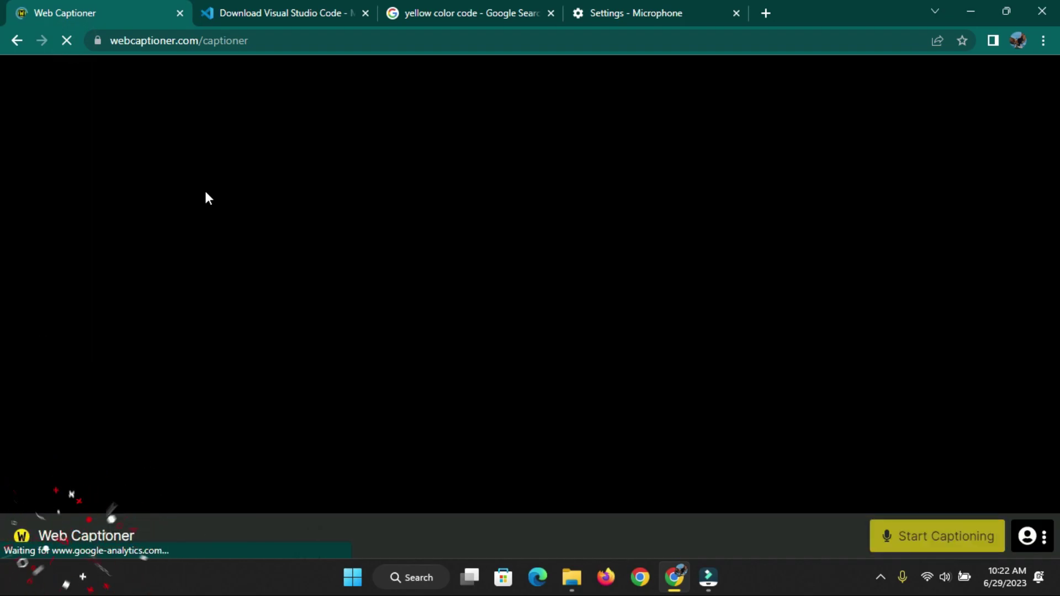
click(630, 12)
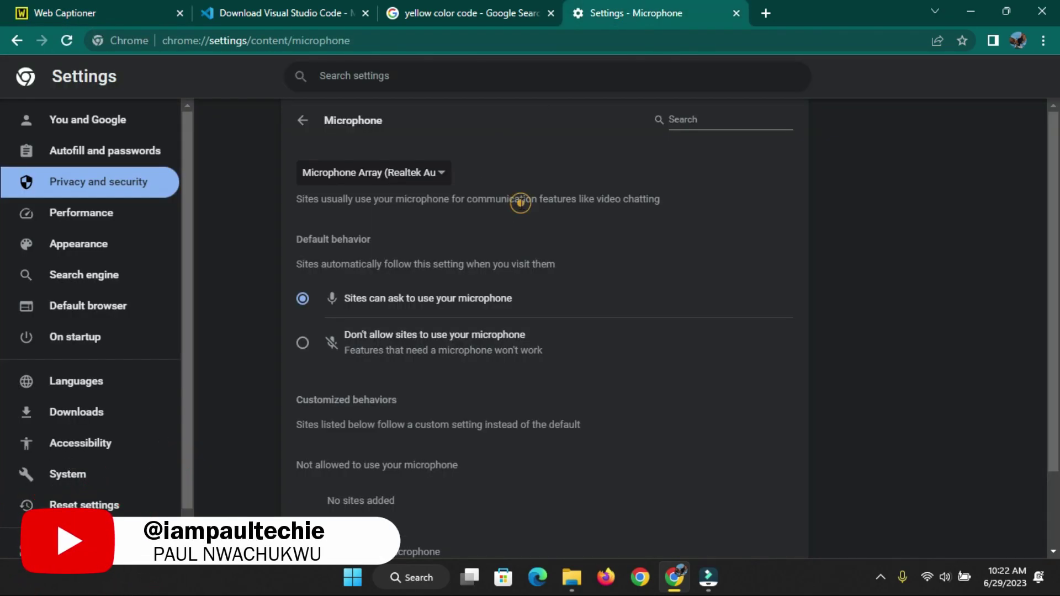
click(58, 10)
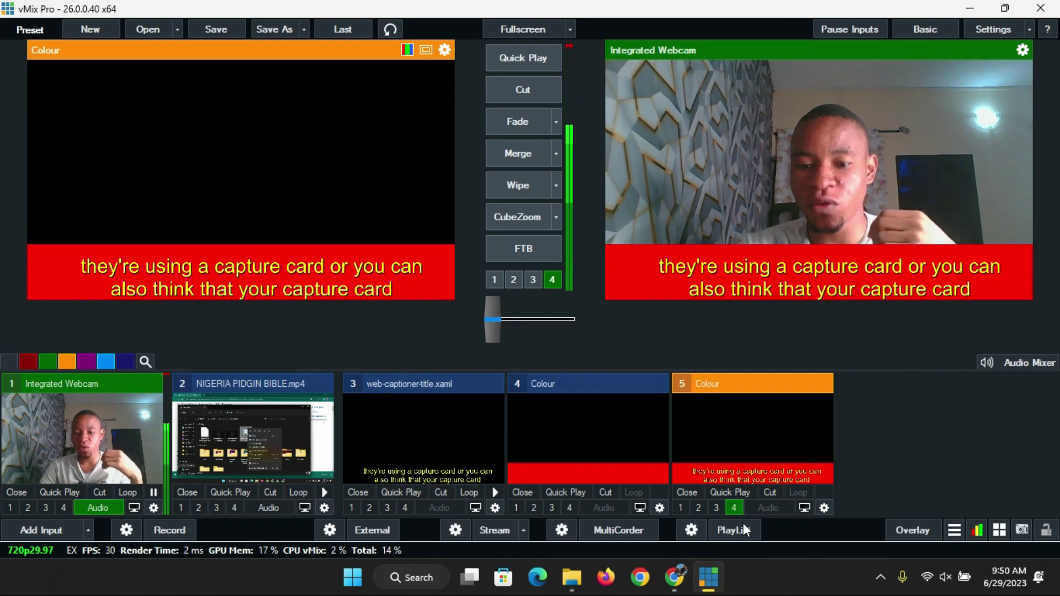
- Switch from vMix to Chrome and open the microphone page within the privacy and security site settings
click(674, 577)
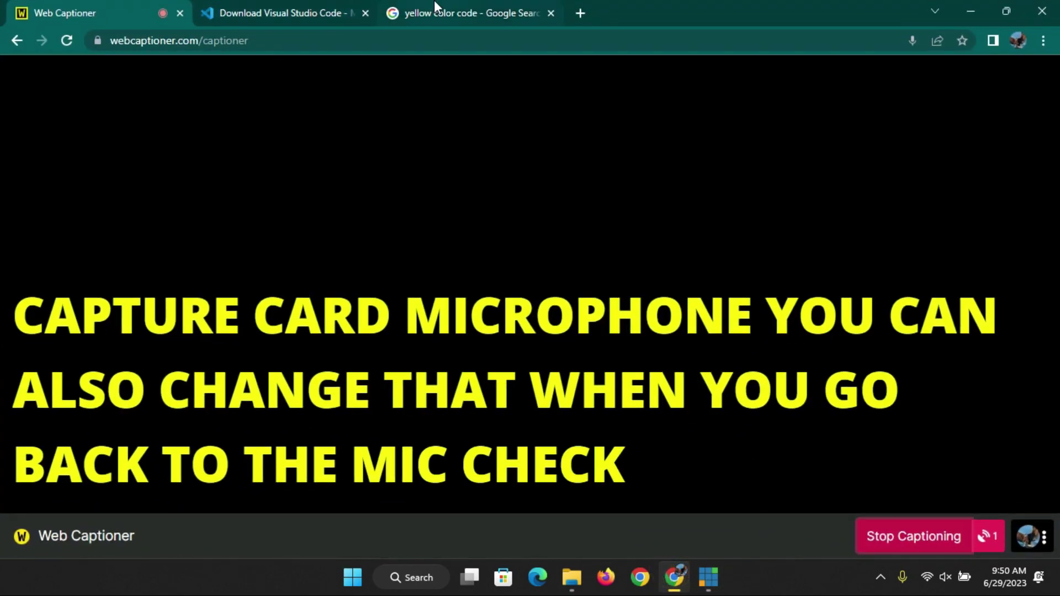
click(436, 12)
click(1043, 40)
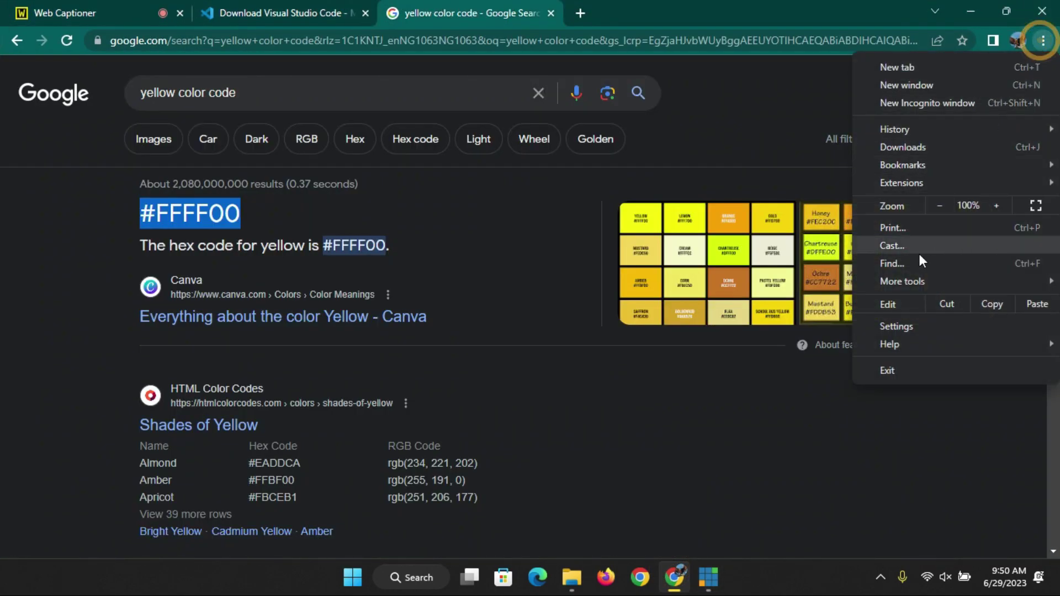
click(891, 327)
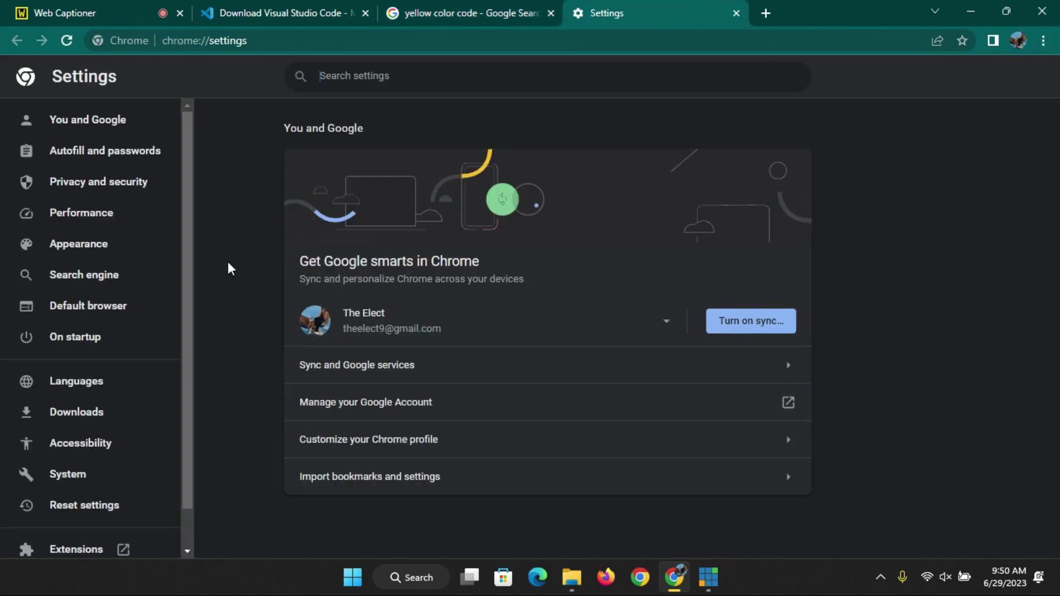
click(98, 182)
scroll(362, 341, down, 3)
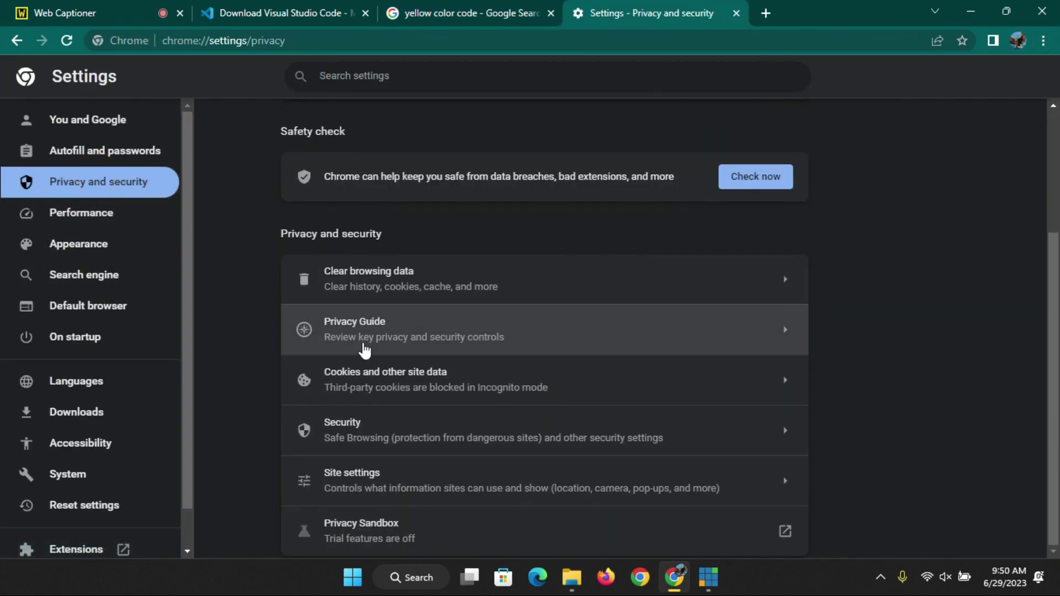
click(373, 433)
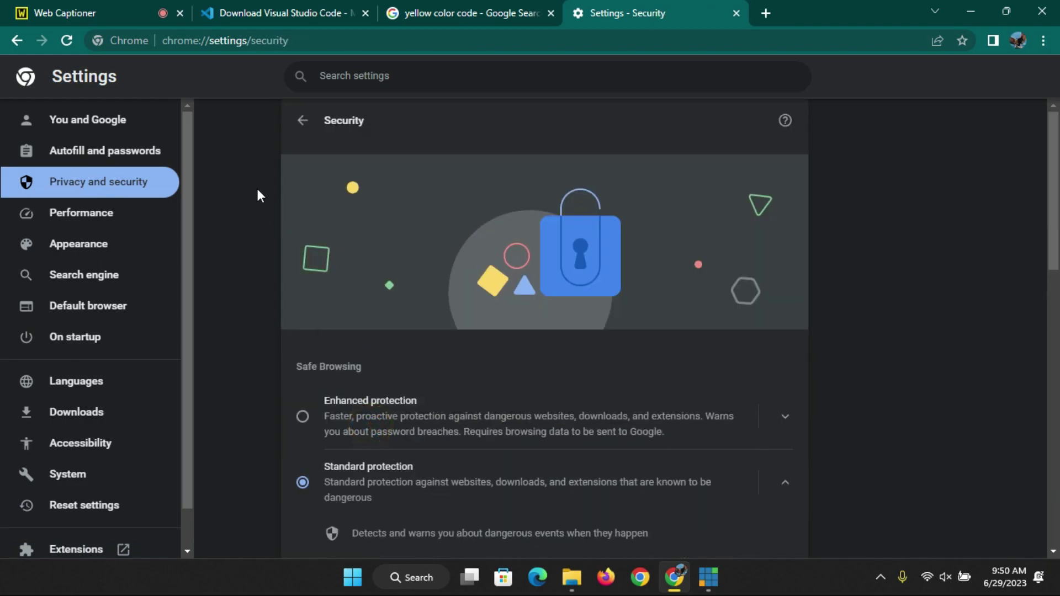
click(107, 188)
scroll(336, 375, down, 3)
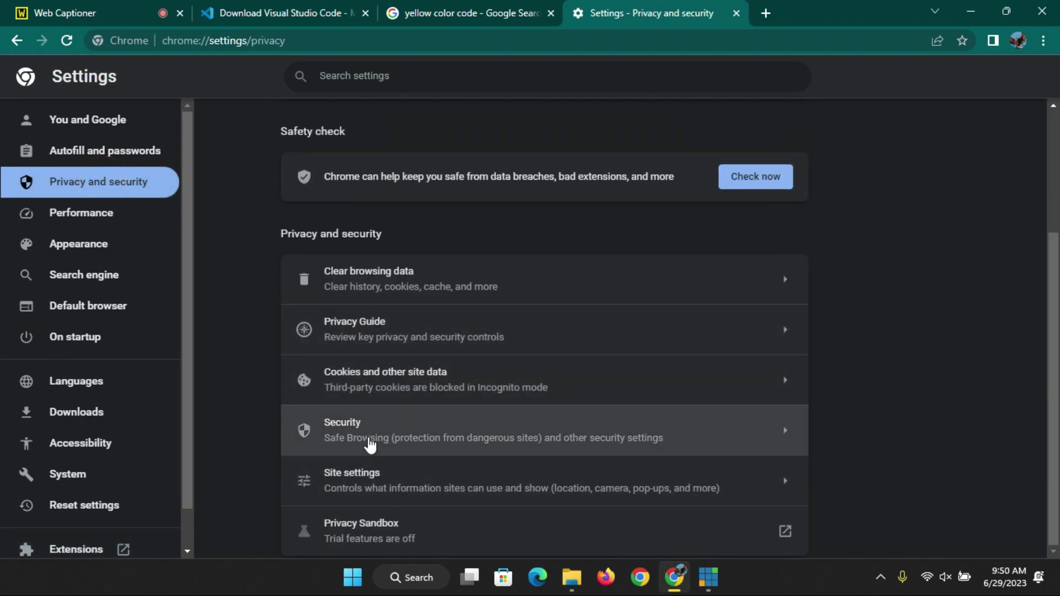
click(372, 479)
scroll(366, 431, down, 5)
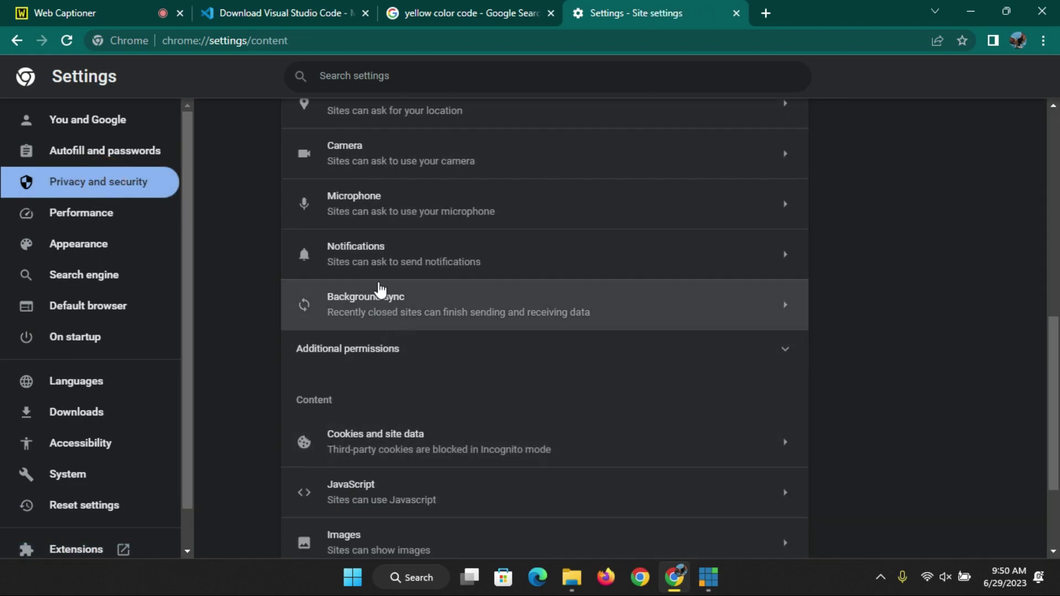
click(364, 201)
- Look through the available microphones without changing the selection, close the Chrome settings page, and return to vMix
click(368, 174)
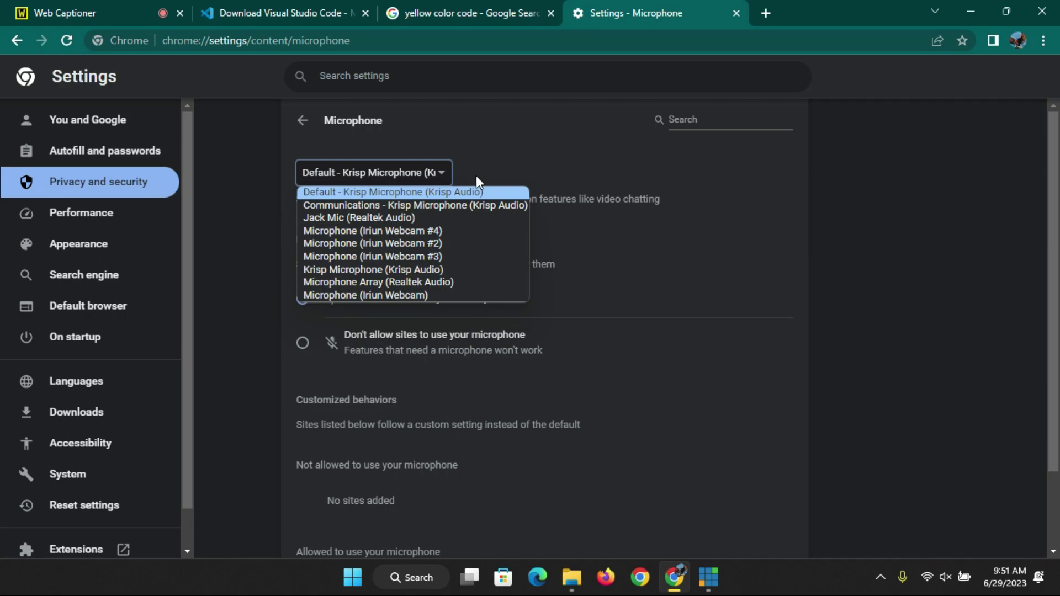
click(763, 203)
click(759, 196)
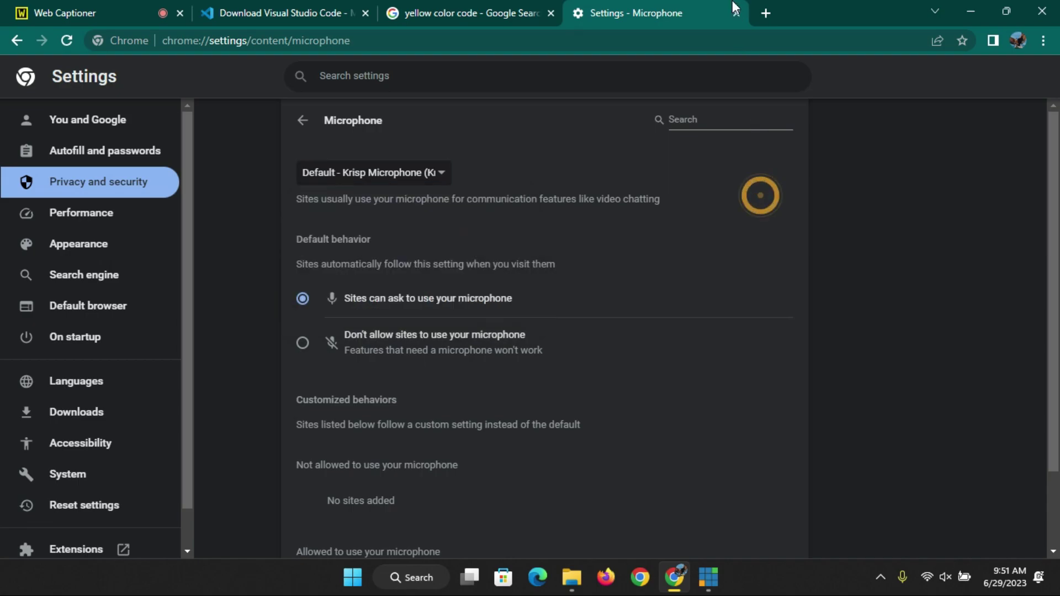
click(736, 13)
click(980, 3)
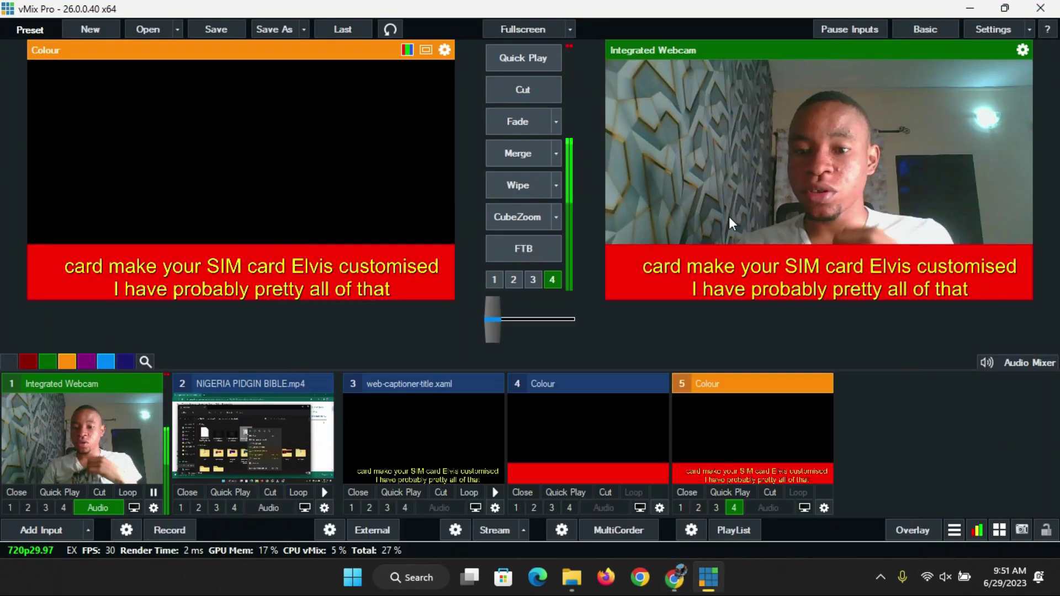